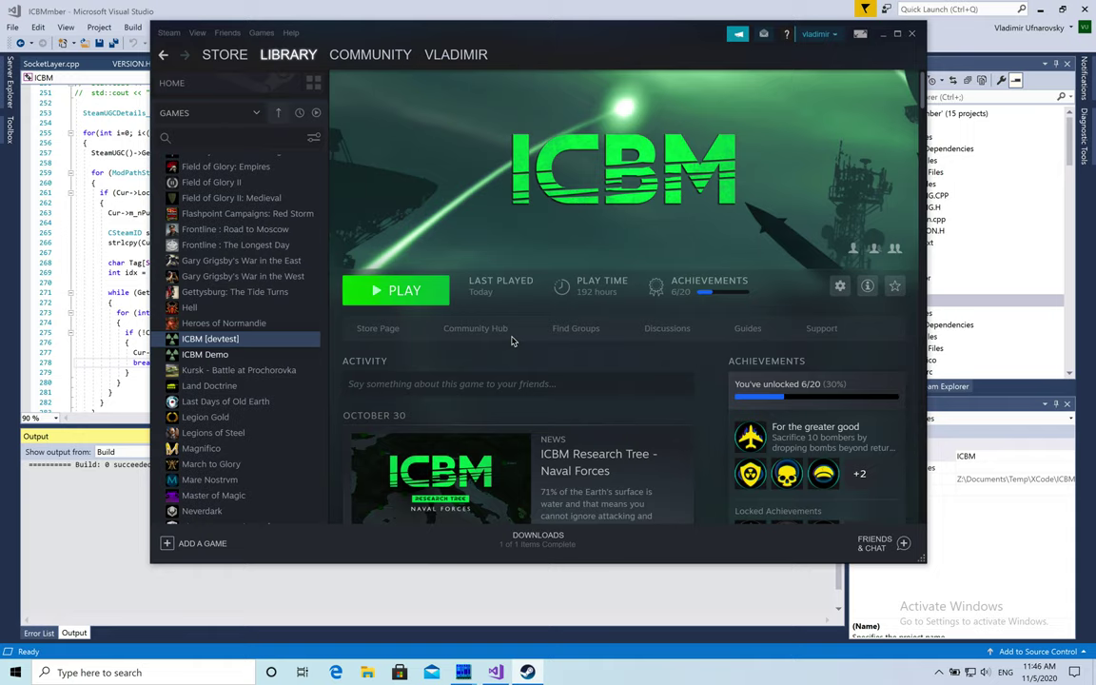
Step: Open File Explorer and browse into Documents\My Games\ICBM
{"action": "left_click", "coordinate": [368, 674]}
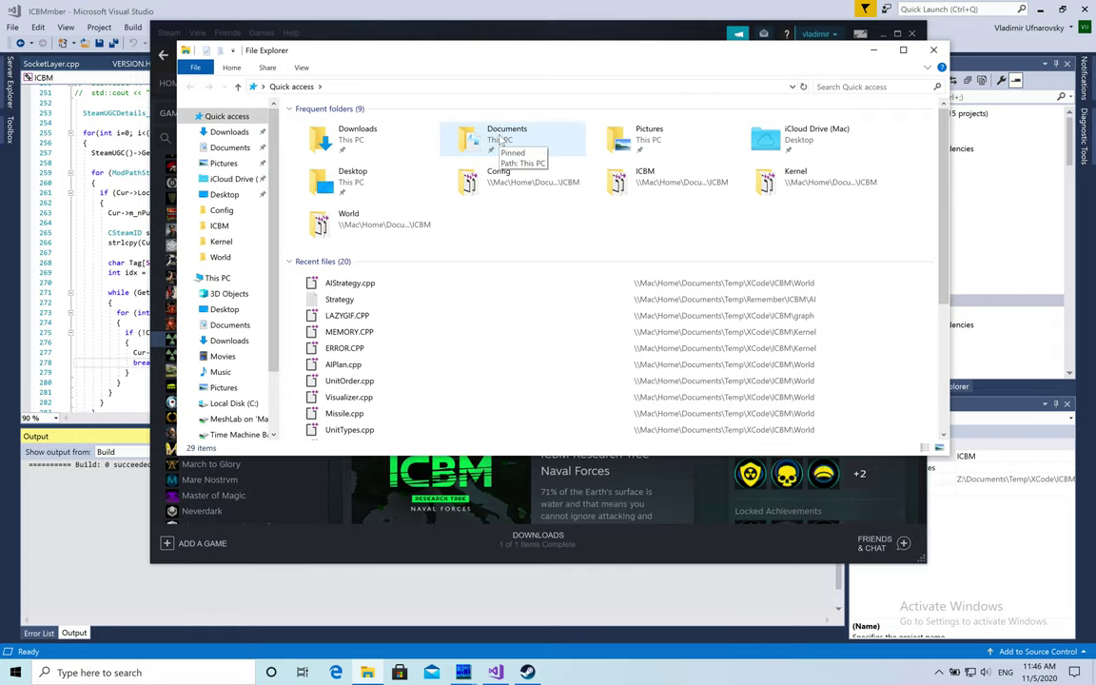
{"action": "double_click", "coordinate": [502, 139]}
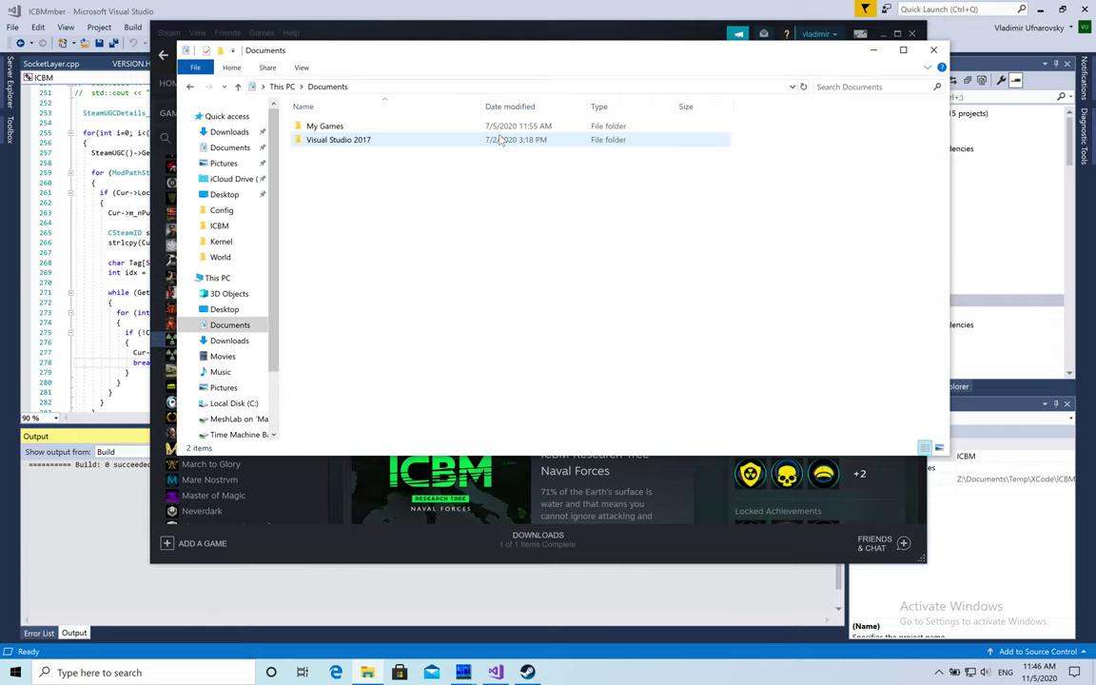
{"action": "double_click", "coordinate": [327, 126]}
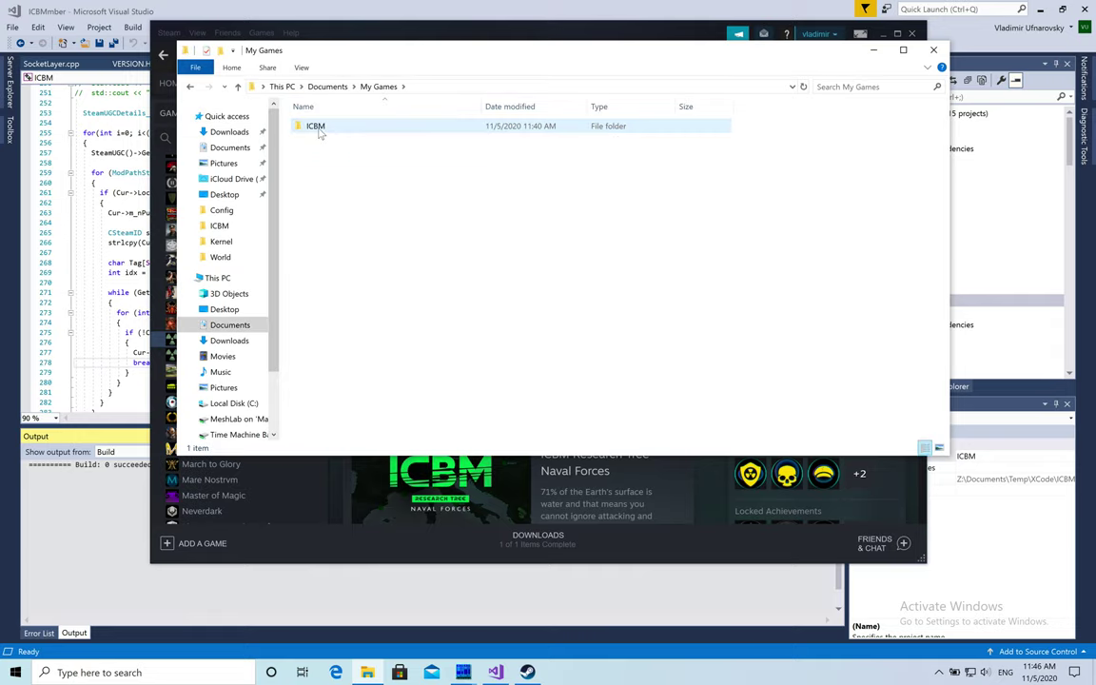
{"action": "double_click", "coordinate": [321, 130]}
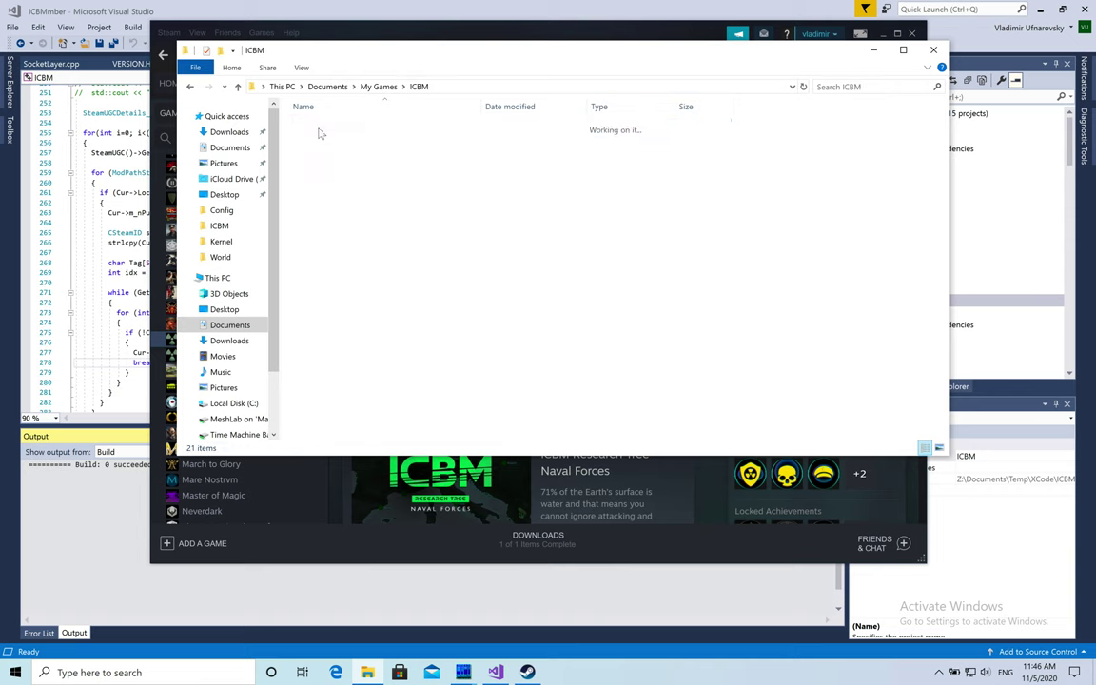
Step: Create a new folder named MODS in ICBM and open it
{"action": "right_click", "coordinate": [361, 433]}
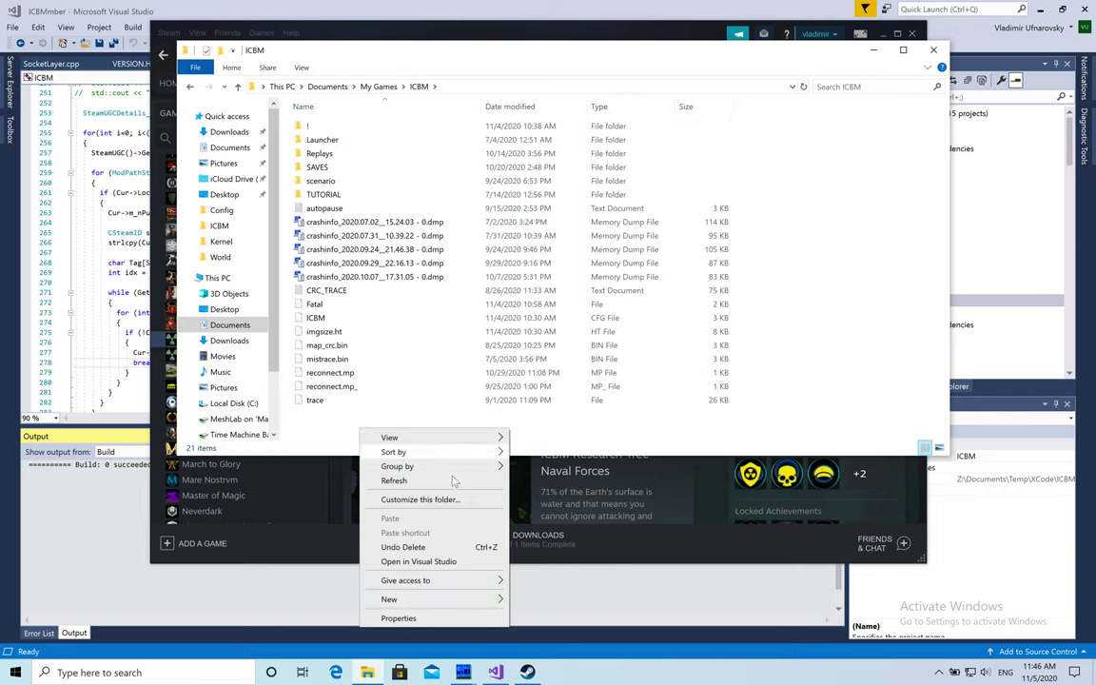
{"action": "mouse_move", "coordinate": [447, 599]}
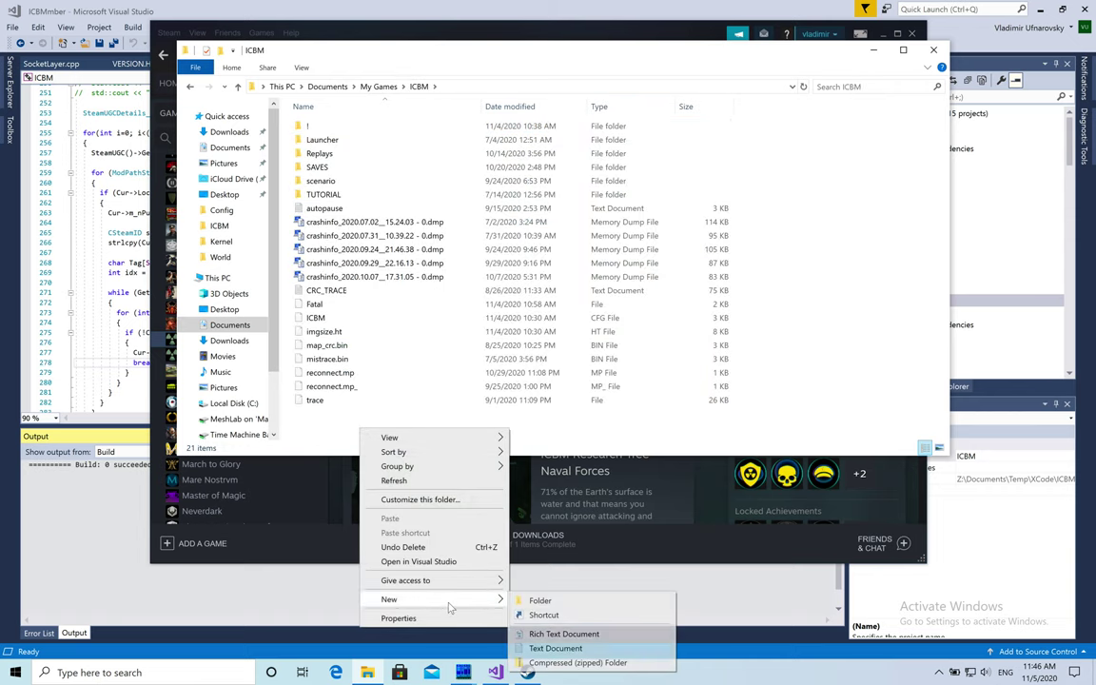
{"action": "left_click", "coordinate": [538, 600]}
{"action": "type", "text": "MODS"}
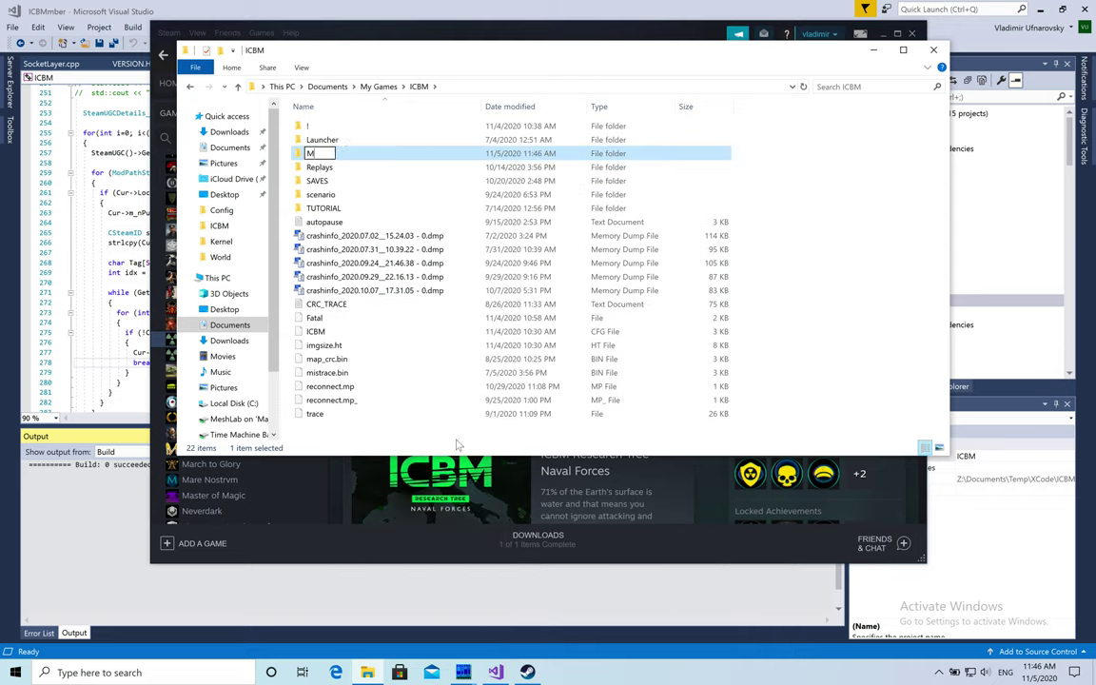
{"action": "key", "text": "Return"}
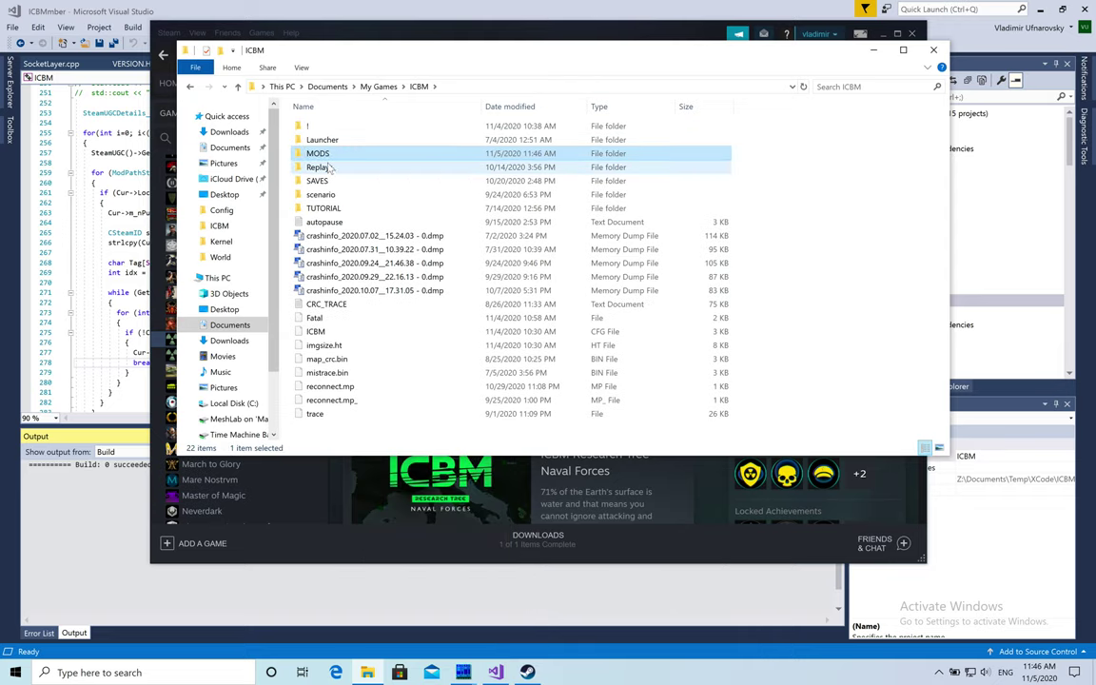
{"action": "double_click", "coordinate": [321, 155]}
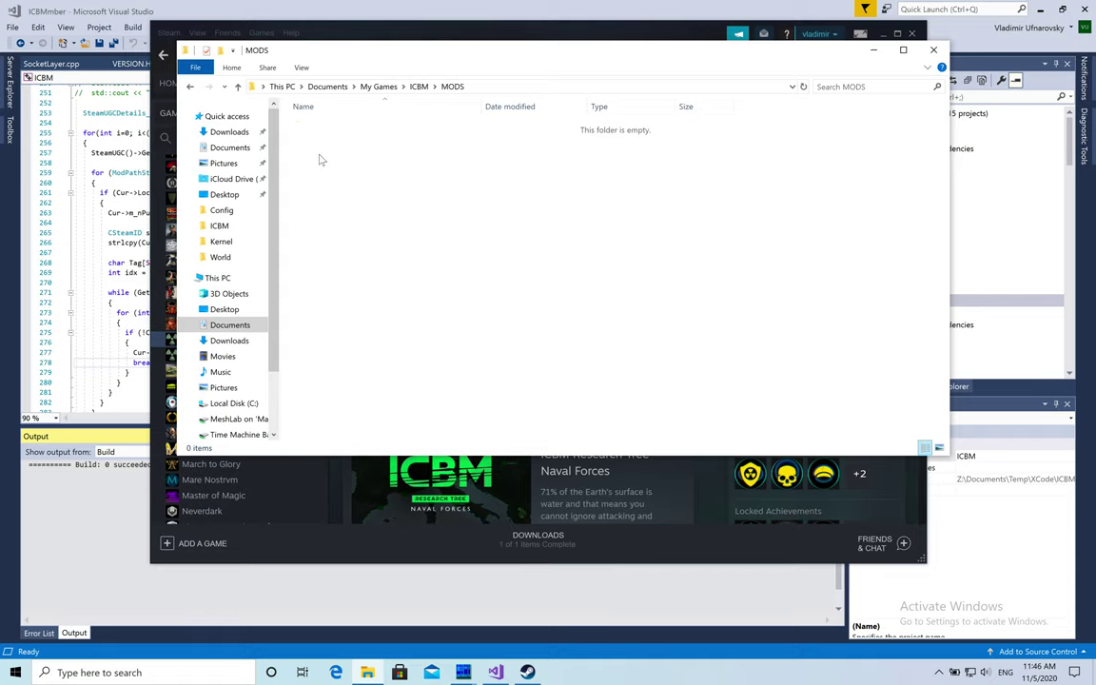
Step: Create a folder named 'My First Mod' inside MODS
{"action": "right_click", "coordinate": [372, 205]}
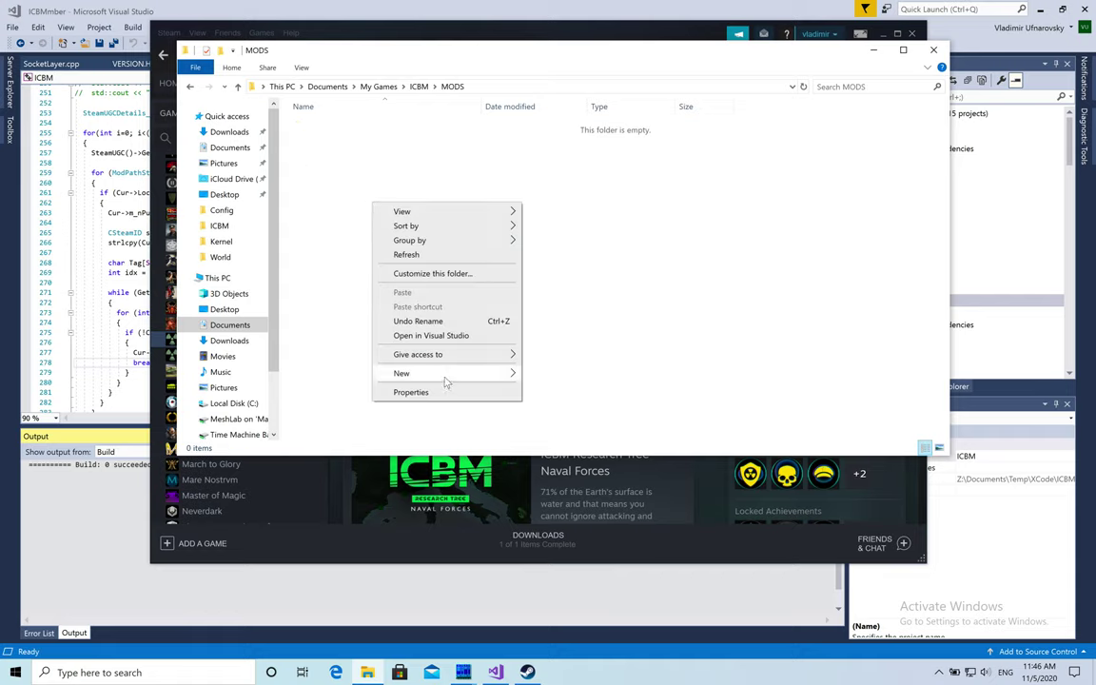
{"action": "mouse_move", "coordinate": [445, 373]}
{"action": "left_click", "coordinate": [535, 376]}
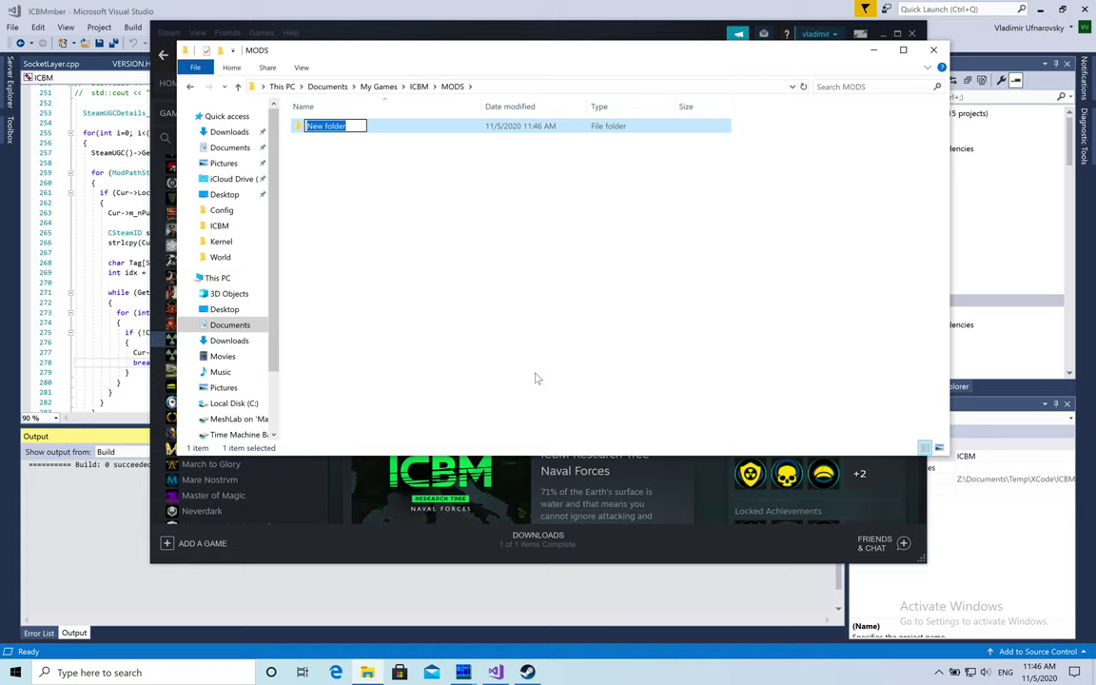
{"action": "type", "text": "My "}
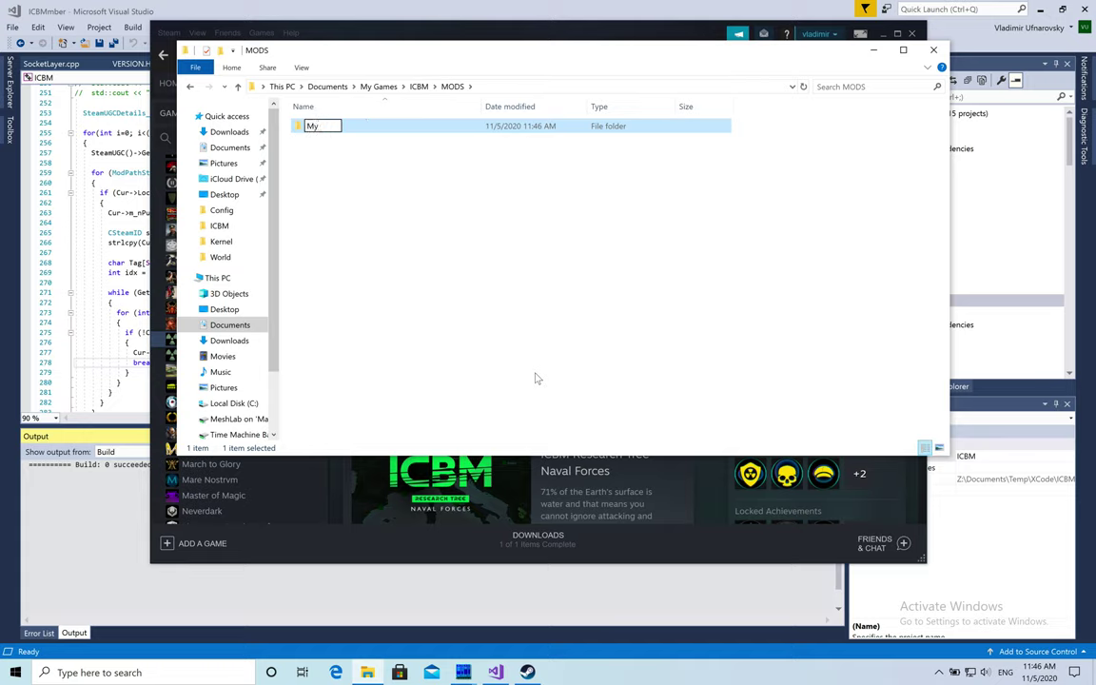
{"action": "type", "text": "First Mod"}
{"action": "key", "text": "Return"}
Step: Open My First Mod and add a new text document named 'info'
{"action": "double_click", "coordinate": [345, 126]}
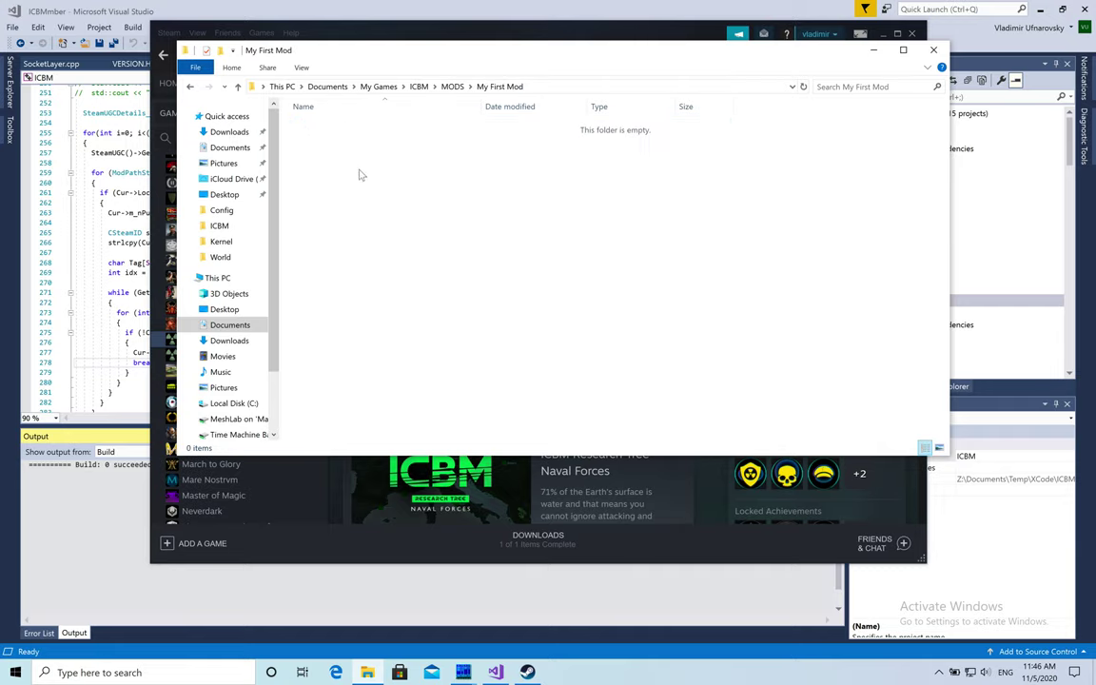
{"action": "right_click", "coordinate": [365, 232]}
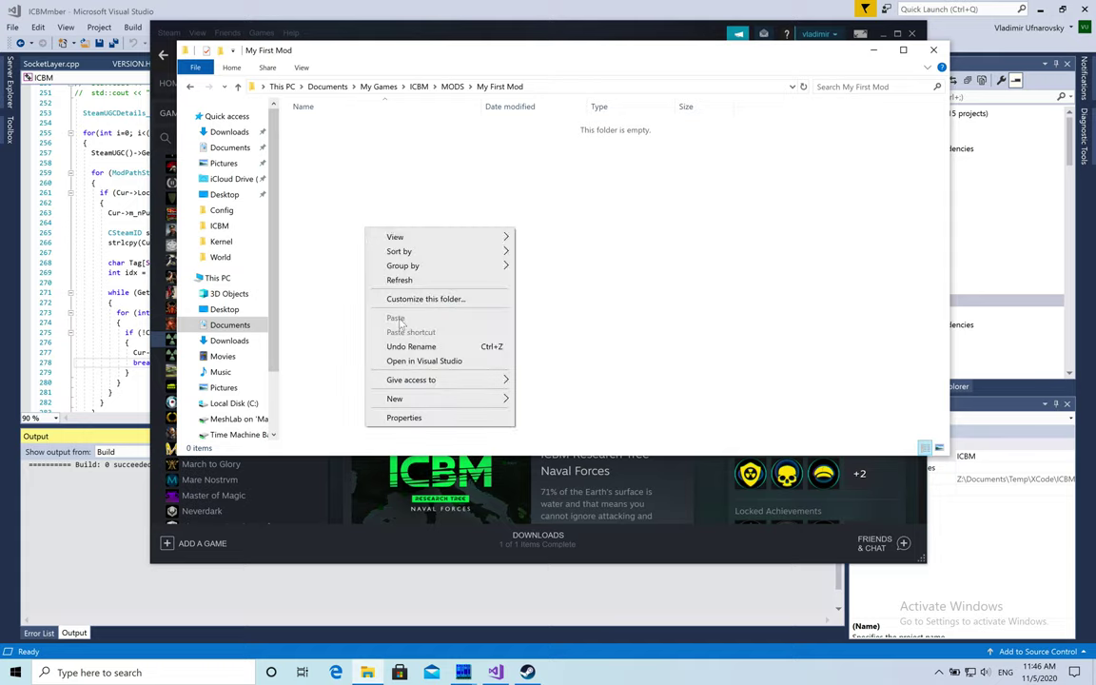
{"action": "mouse_move", "coordinate": [495, 401]}
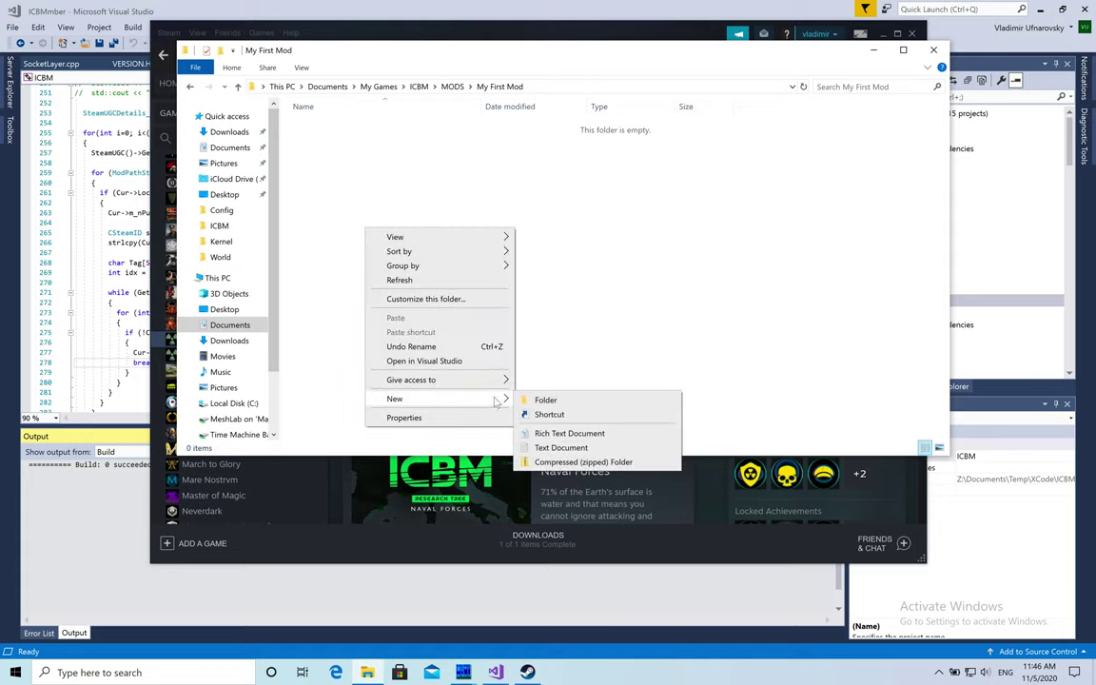
{"action": "left_click", "coordinate": [560, 448]}
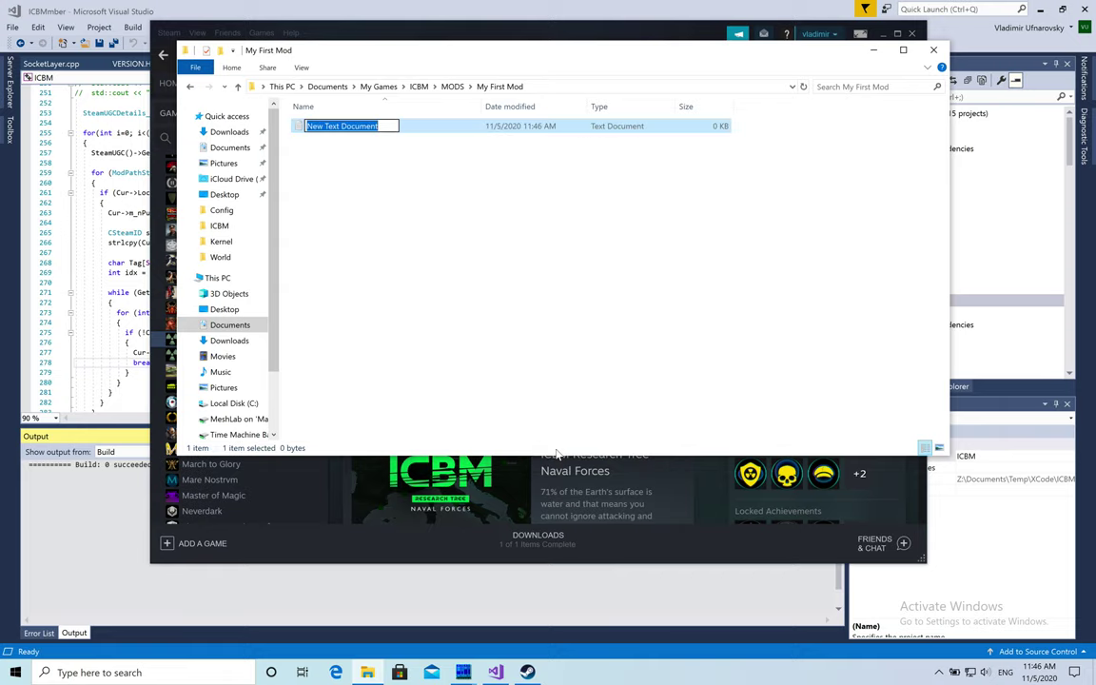
{"action": "type", "text": "info"}
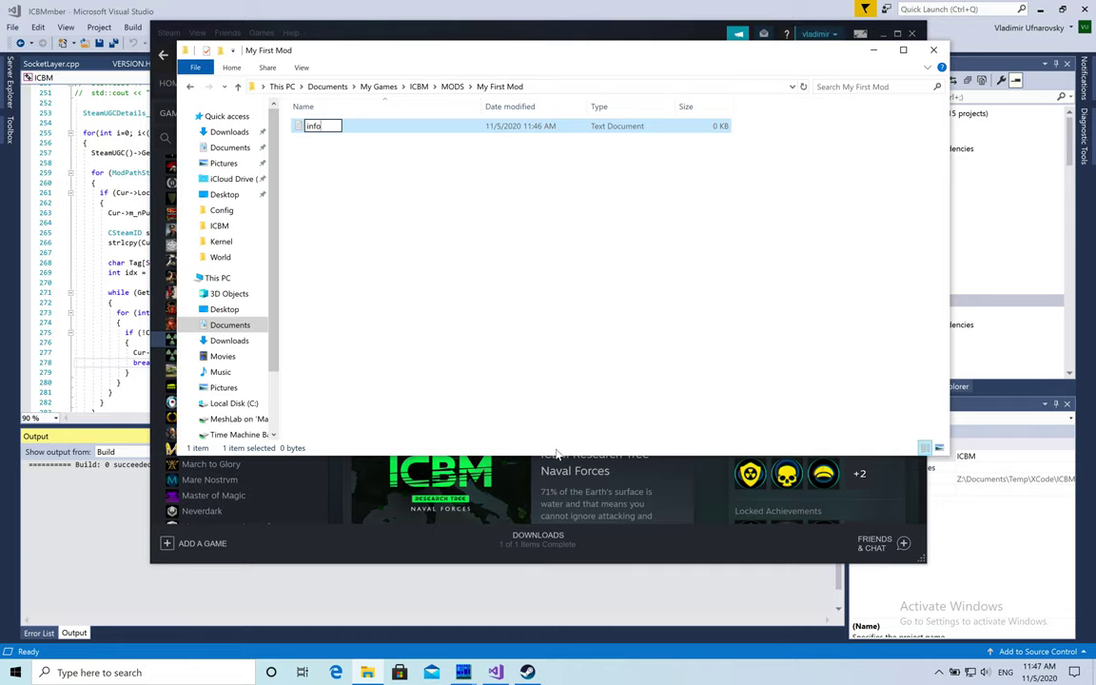
{"action": "key", "text": "Return"}
Step: Open info in Notepad, paste the mod template and enter 'Test mod' as the ICBM MOD name
{"action": "double_click", "coordinate": [313, 128]}
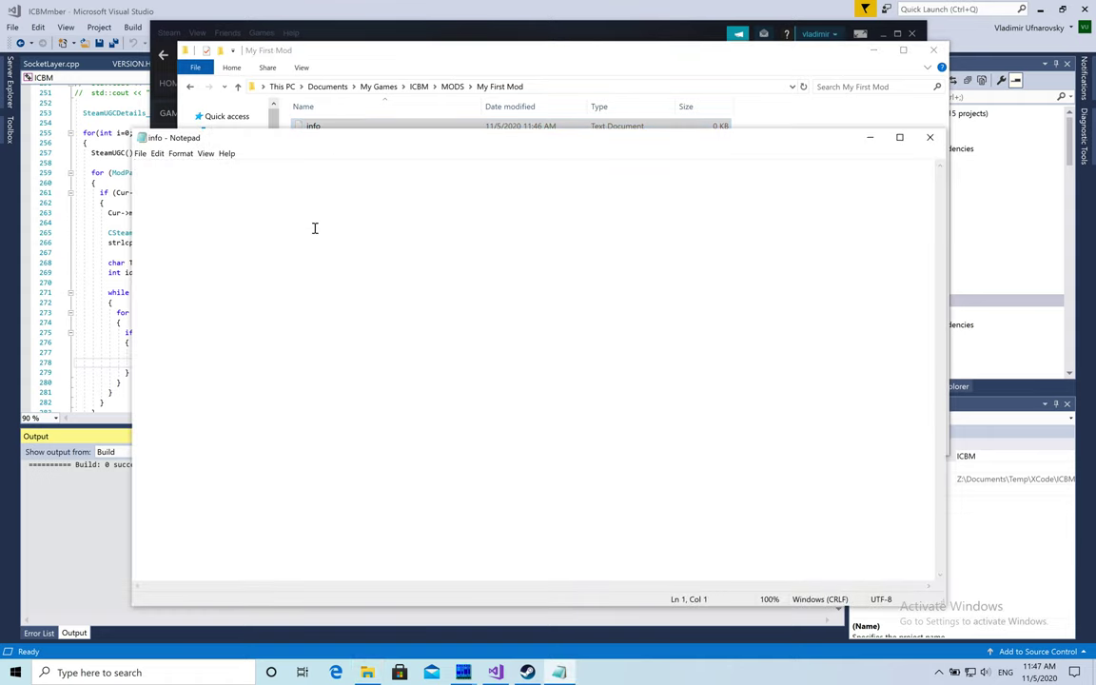
{"action": "type", "text": "ICBM MOD \"\"  Version \"1.0.0\"  Description \"\"  ChangeLog \"The initial version\""}
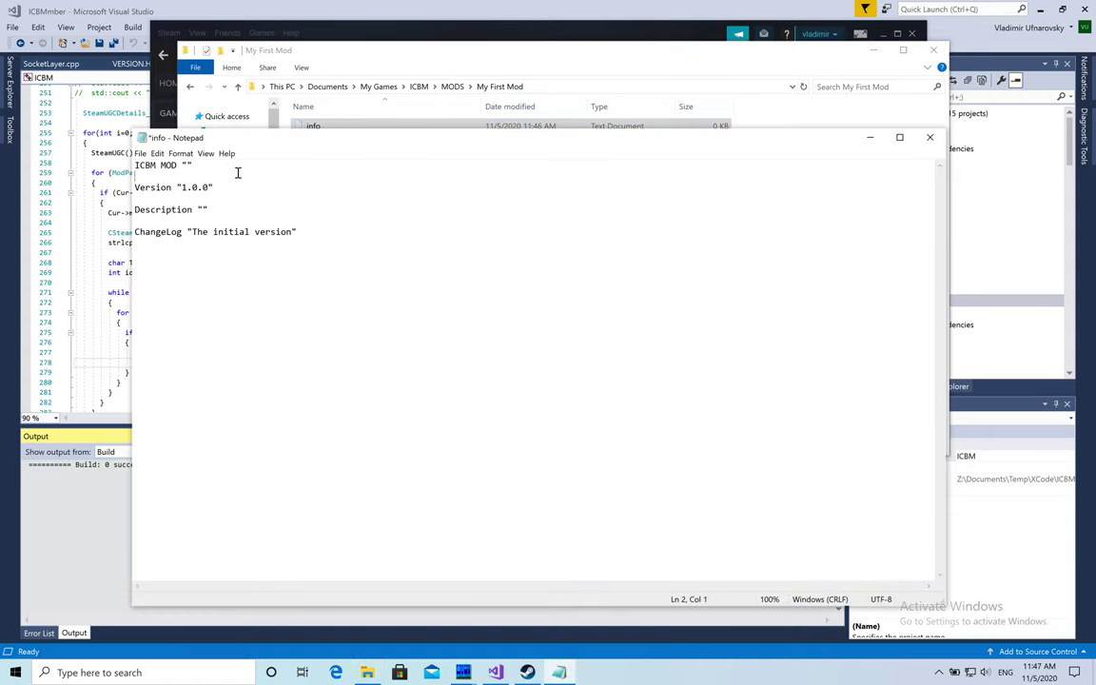
{"action": "key", "text": "Up"}
{"action": "key", "text": "Right"}
{"action": "key", "text": "Right"}
{"action": "key", "text": "Right"}
{"action": "type", "text": "T"}
{"action": "type", "text": "est mod"}
Step: Move to the Description line and restore Notepad to a floating window
{"action": "left_click", "coordinate": [238, 172]}
{"action": "key", "text": "Down"}
{"action": "key", "text": "Down"}
{"action": "key", "text": "super+Right"}
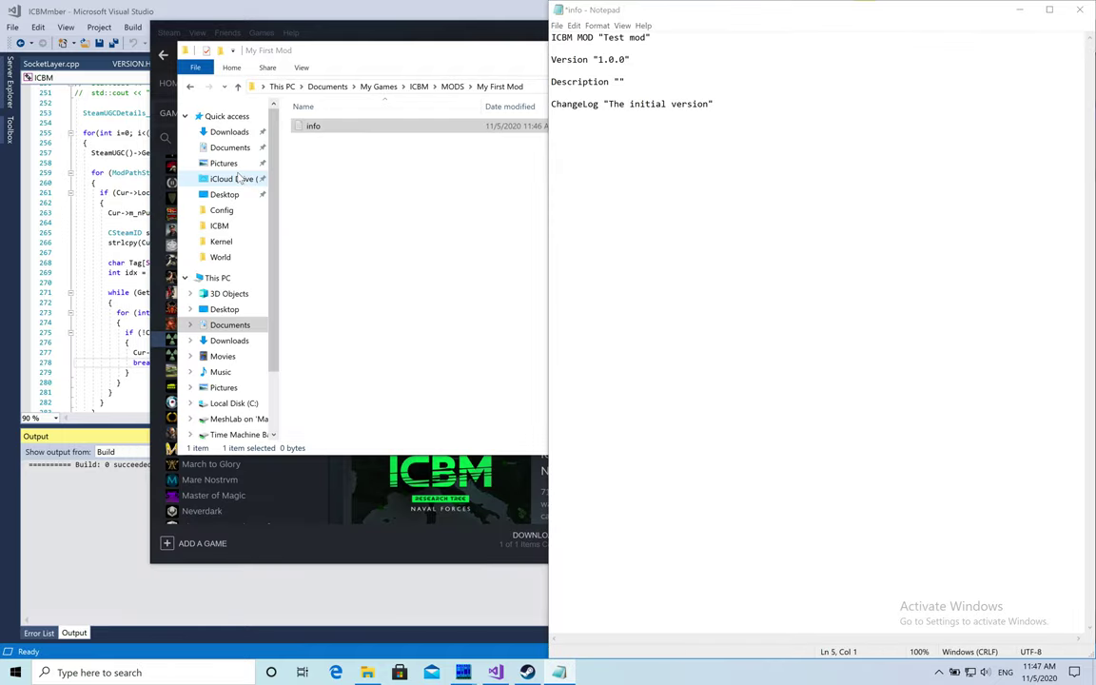
{"action": "left_click", "coordinate": [749, 140]}
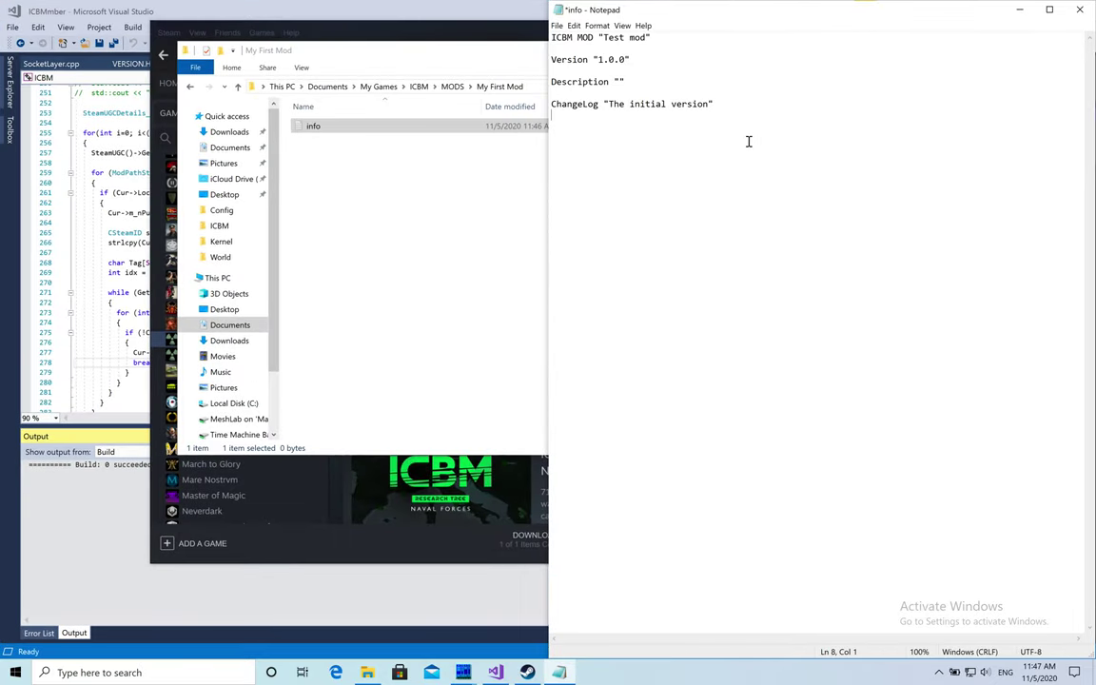
{"action": "key", "text": "super+Down"}
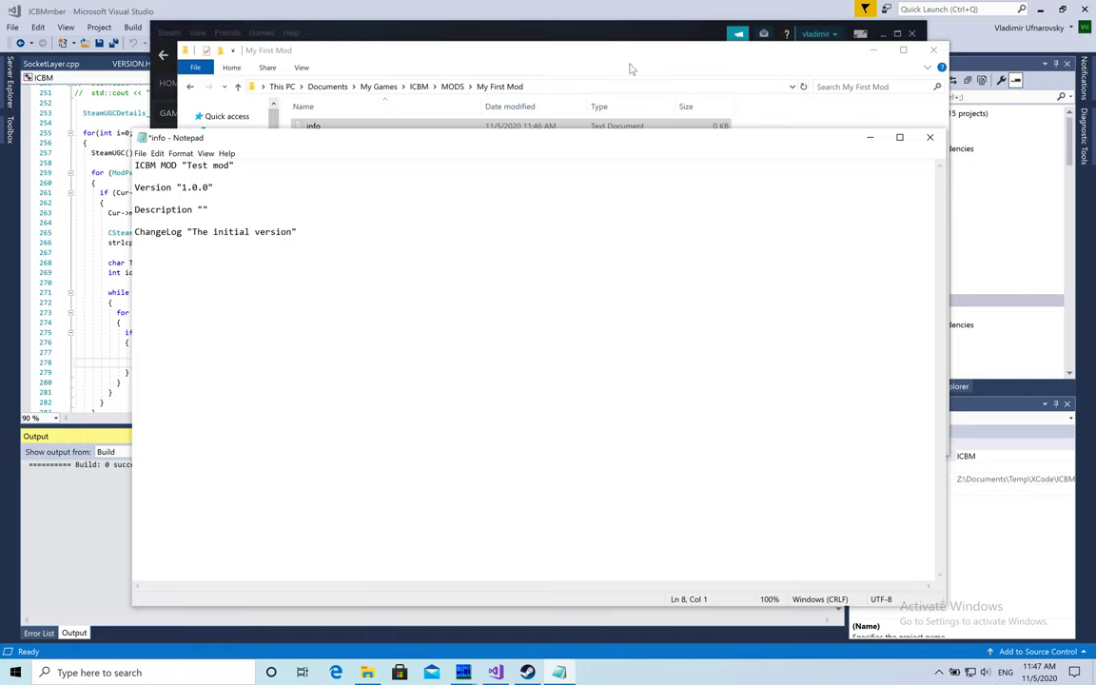
Step: Enter 'The simple mod to try how it works' as the Description, save info and close Notepad
{"action": "left_click", "coordinate": [201, 211]}
{"action": "type", "text": "The "}
{"action": "type", "text": "s"}
{"action": "type", "text": "imple m"}
{"action": "type", "text": "od "}
{"action": "type", "text": "to tr"}
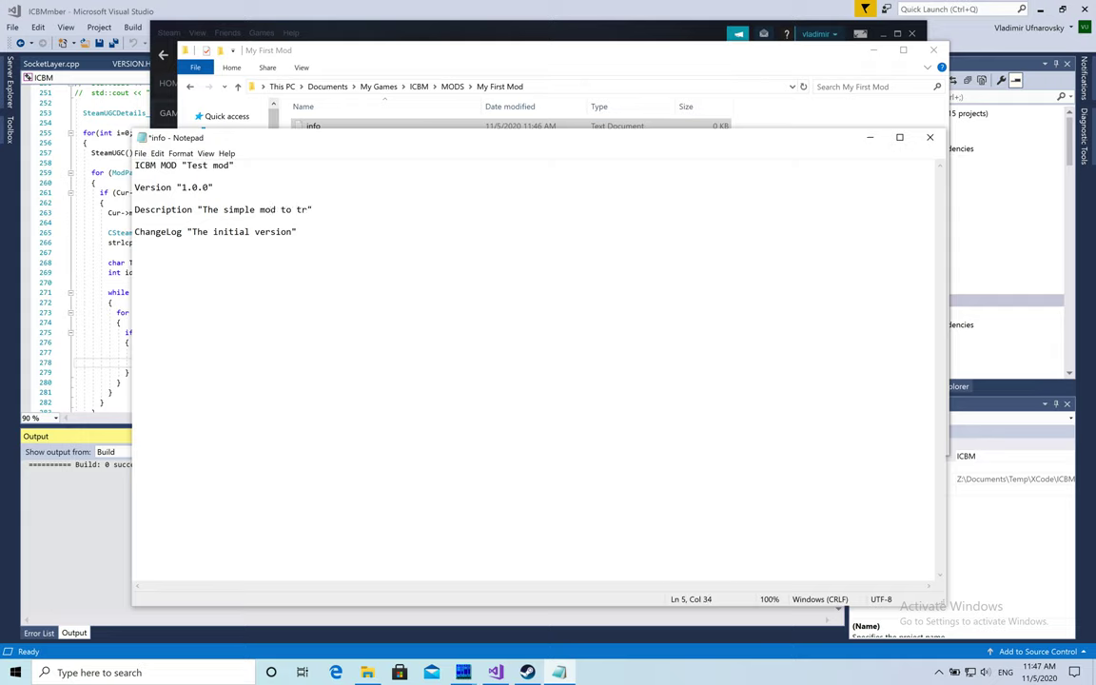
{"action": "type", "text": "y how i"}
{"action": "type", "text": "t works"}
{"action": "left_click", "coordinate": [466, 396]}
{"action": "key", "text": "ctrl+s"}
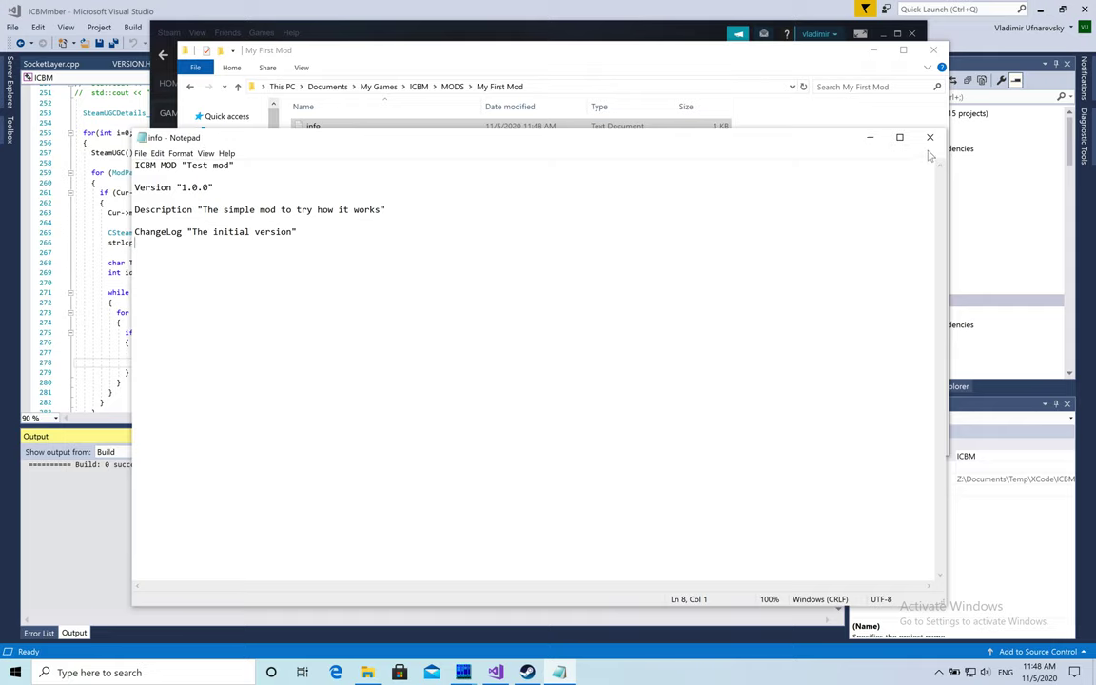
{"action": "left_click", "coordinate": [930, 139]}
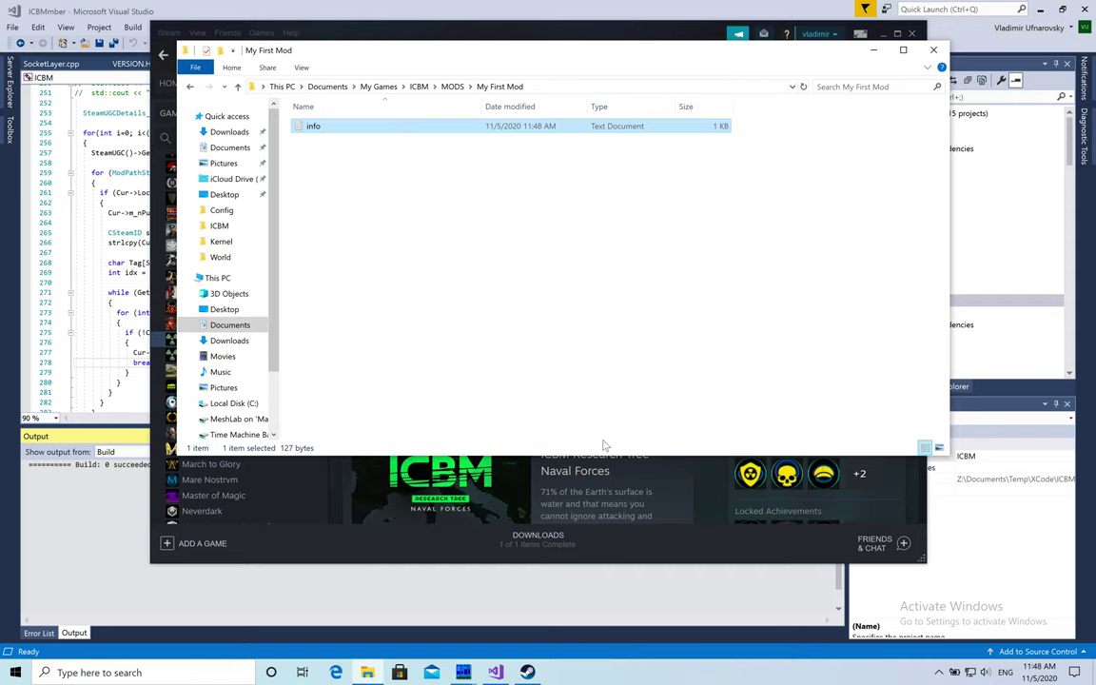
Step: Launch ICBM from the Steam library, confirm Test mod loads, then exit the game
{"action": "left_click", "coordinate": [464, 556]}
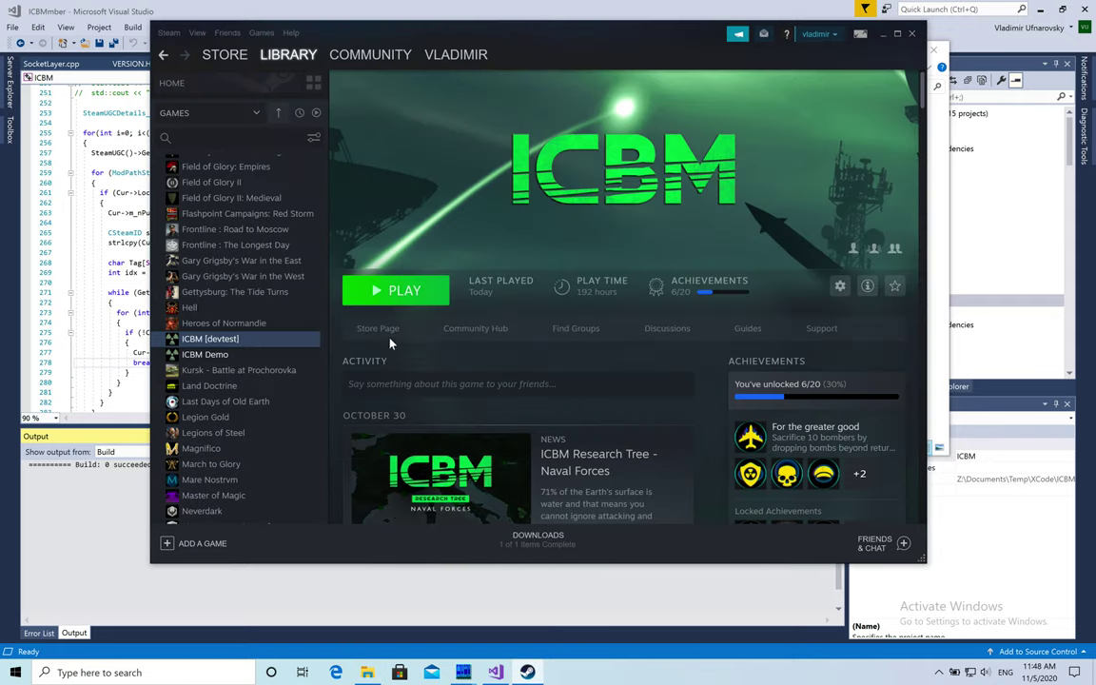
{"action": "left_click", "coordinate": [396, 296]}
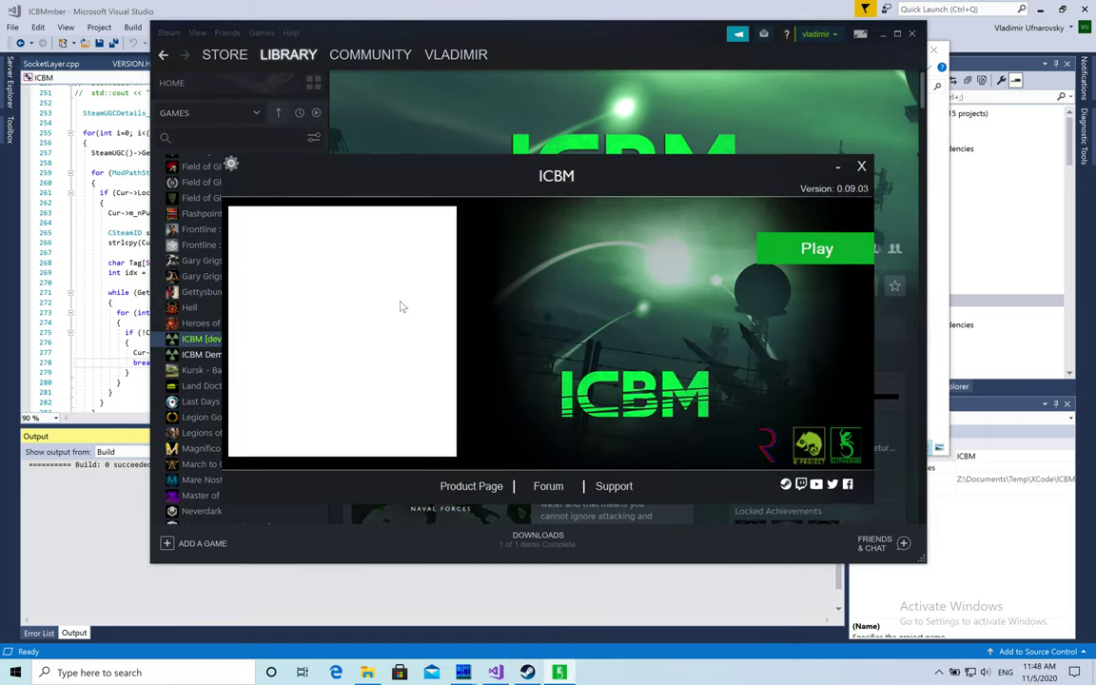
{"action": "left_click", "coordinate": [786, 258]}
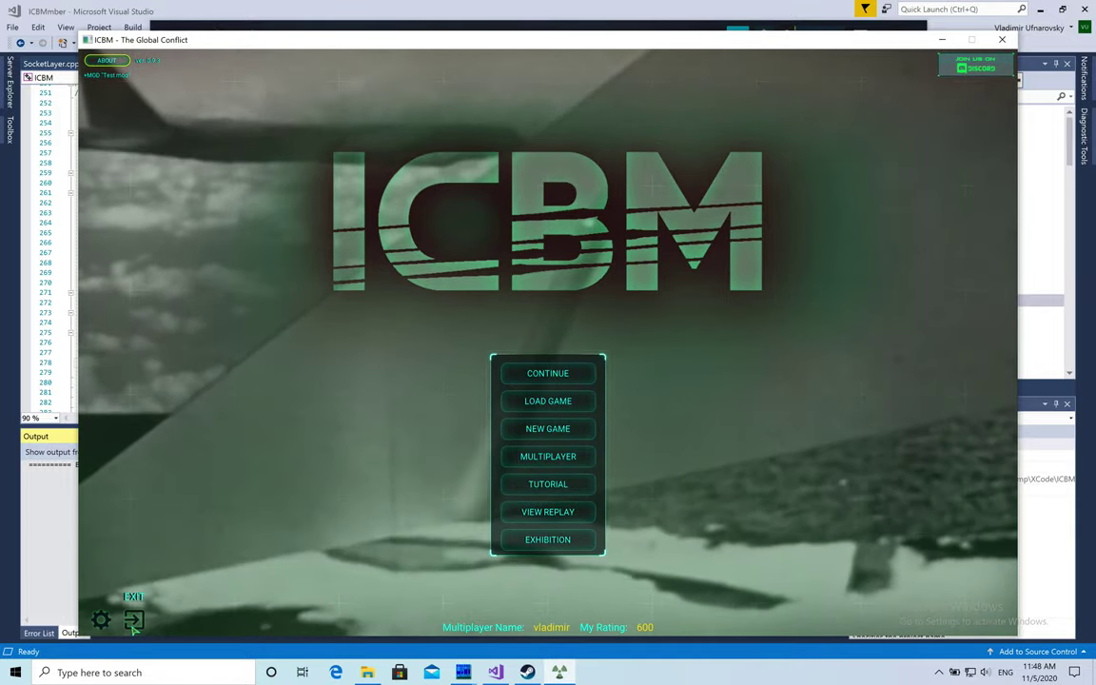
{"action": "left_click", "coordinate": [134, 620]}
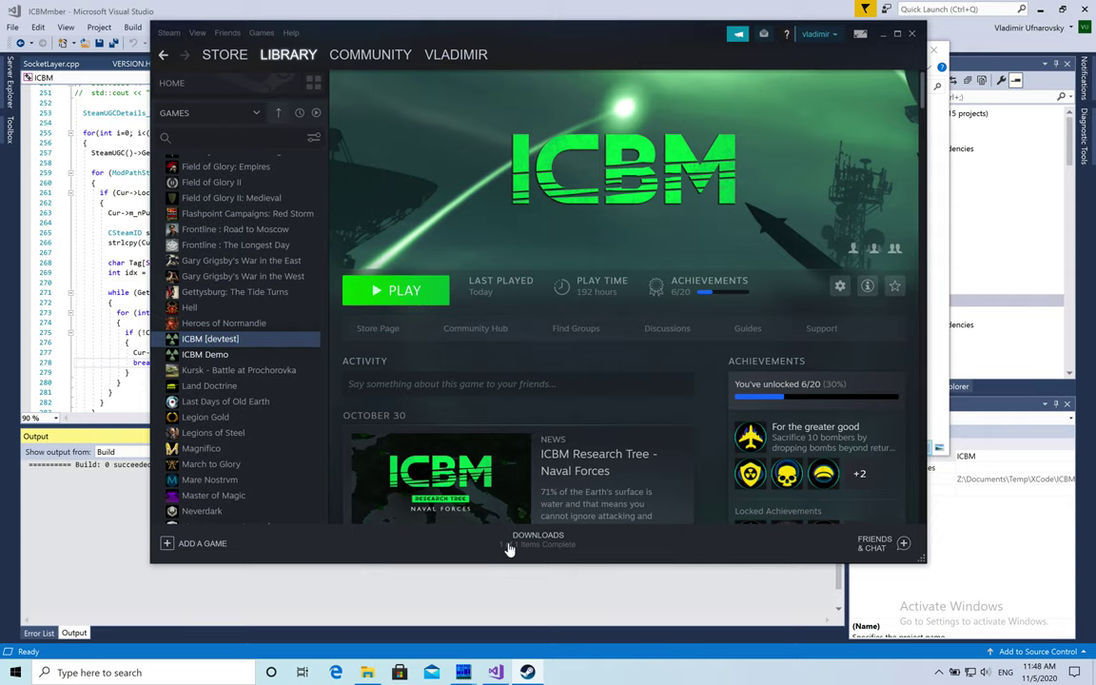
Step: From ICBM's Steam library page, use Manage > Browse local files to open its install folder
{"action": "mouse_move", "coordinate": [375, 673]}
{"action": "left_click", "coordinate": [341, 600]}
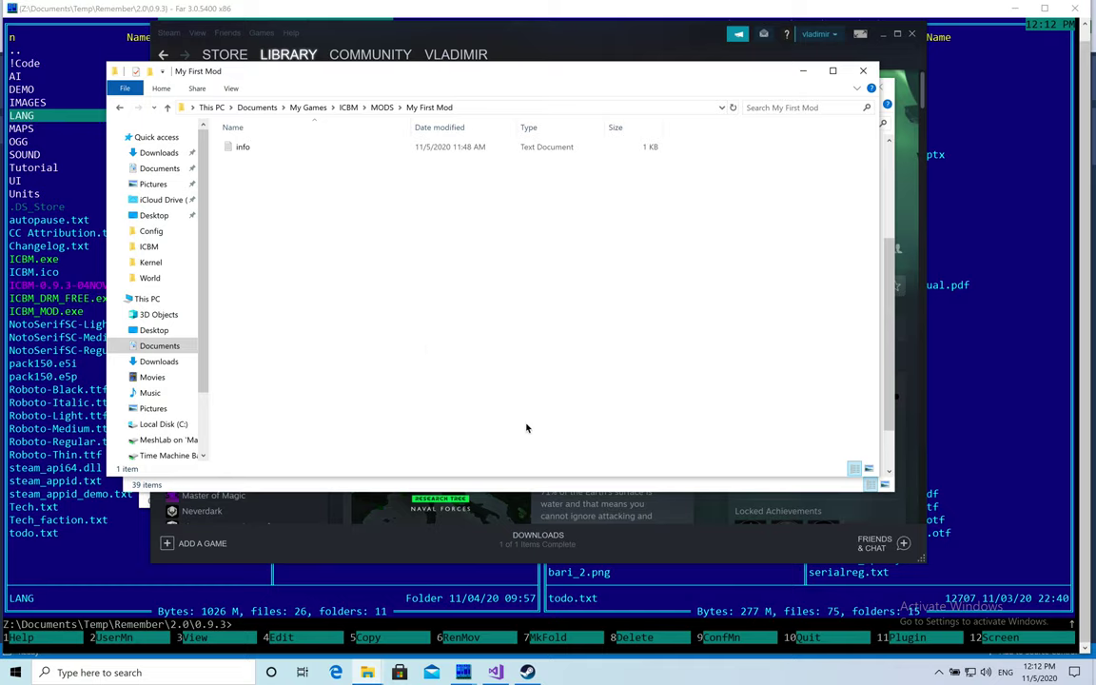
{"action": "left_click", "coordinate": [701, 557]}
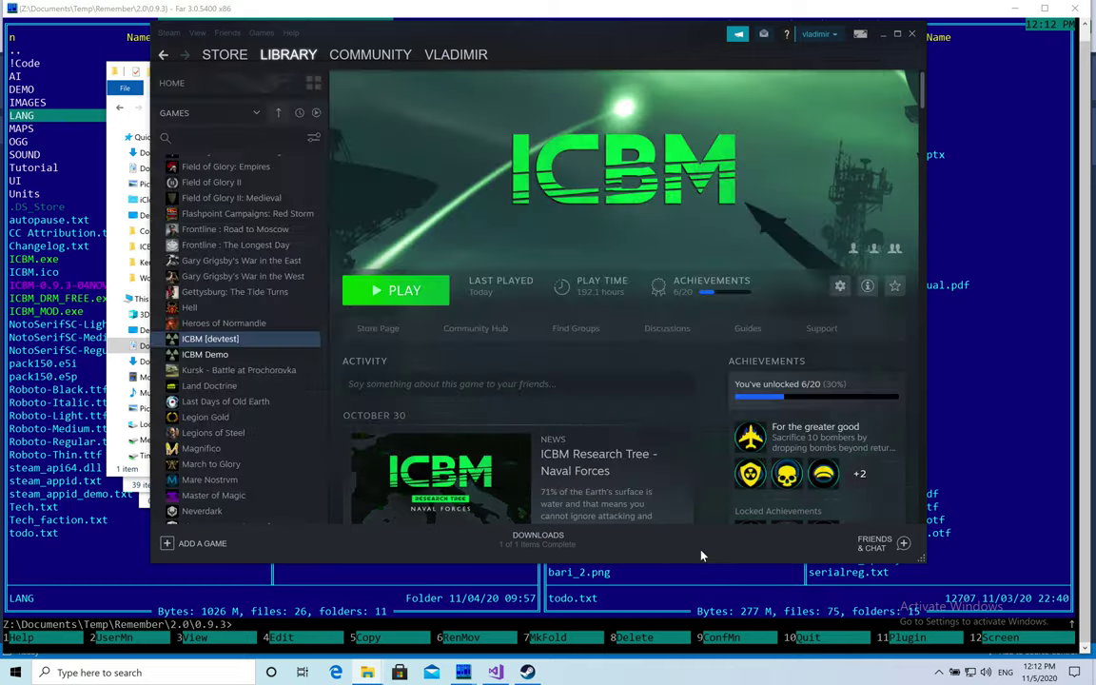
{"action": "left_click", "coordinate": [840, 288]}
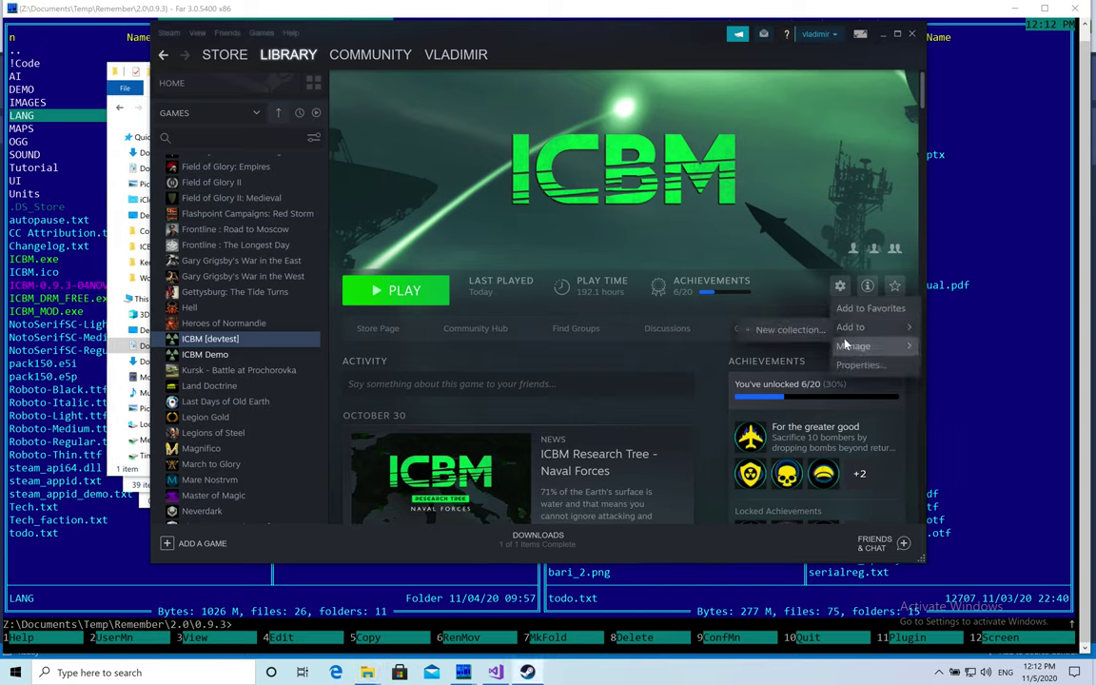
{"action": "mouse_move", "coordinate": [847, 348]}
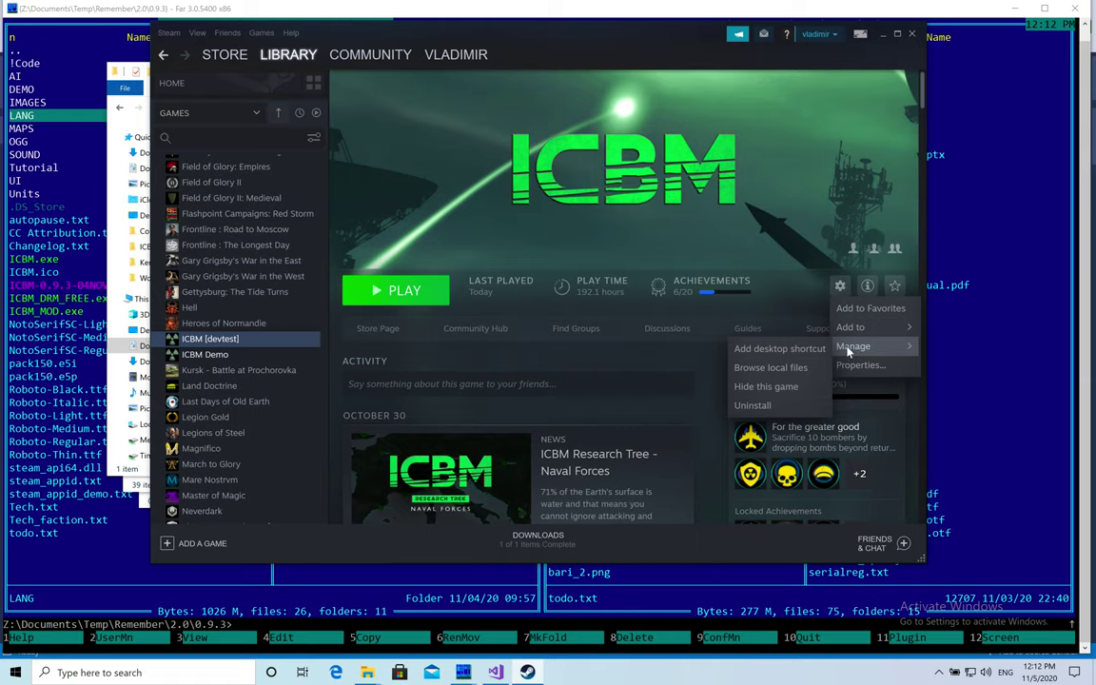
{"action": "left_click", "coordinate": [788, 370]}
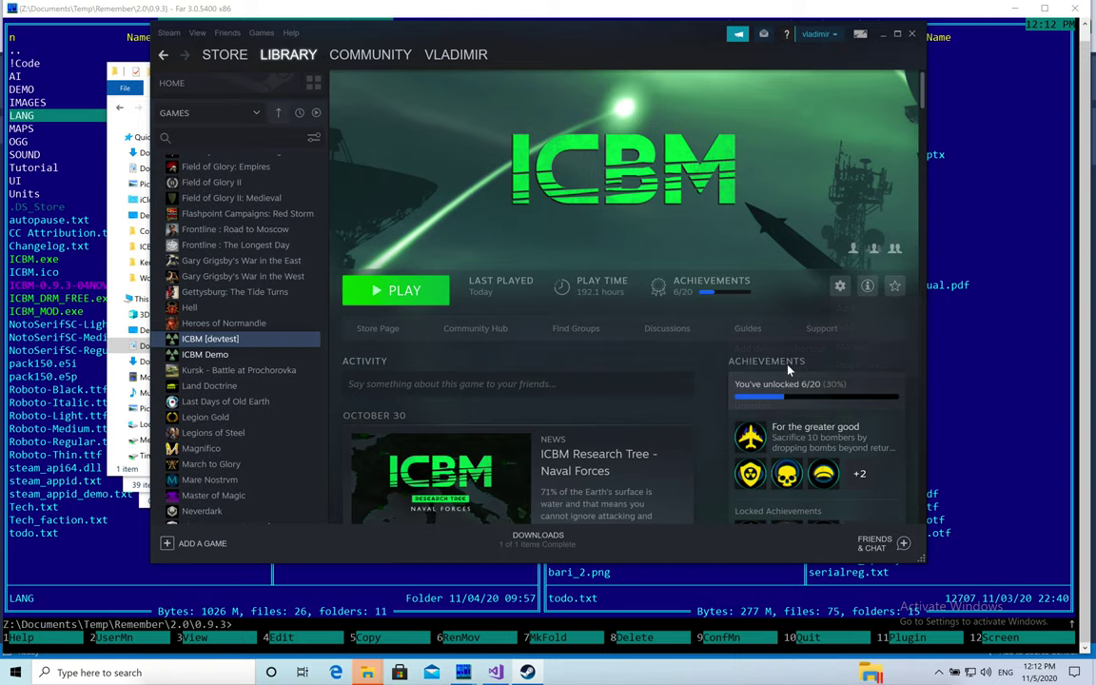
Step: Bring up the ICBM install folder, look inside Units, then return and scroll the 39-item ICBM list
{"action": "mouse_move", "coordinate": [367, 673]}
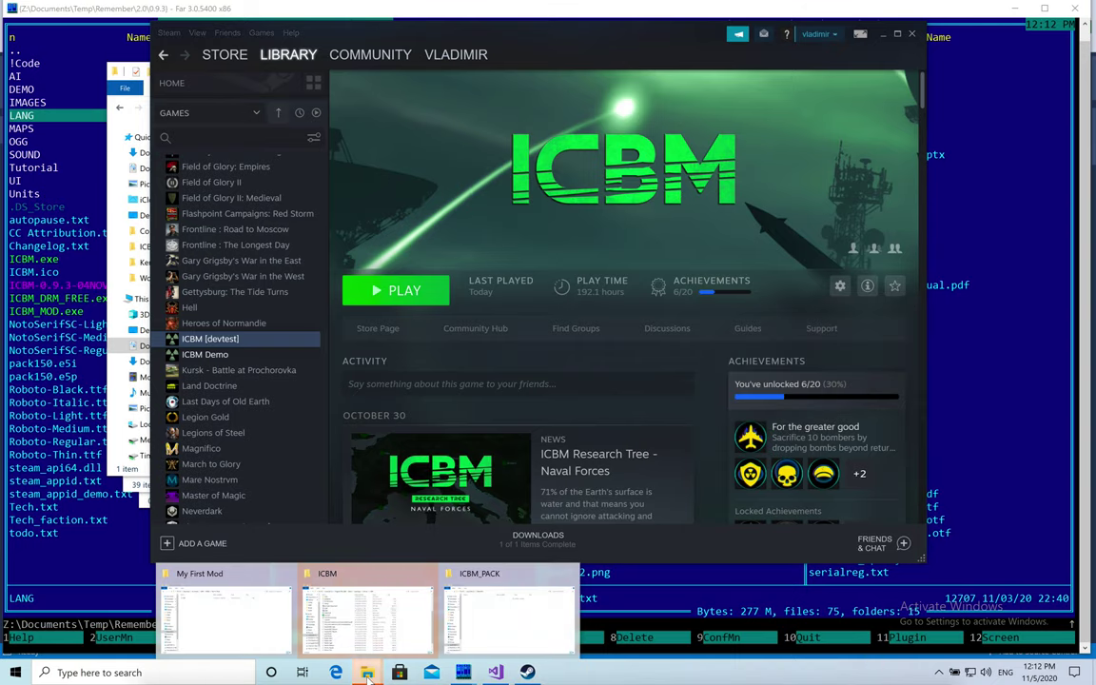
{"action": "left_click", "coordinate": [333, 594]}
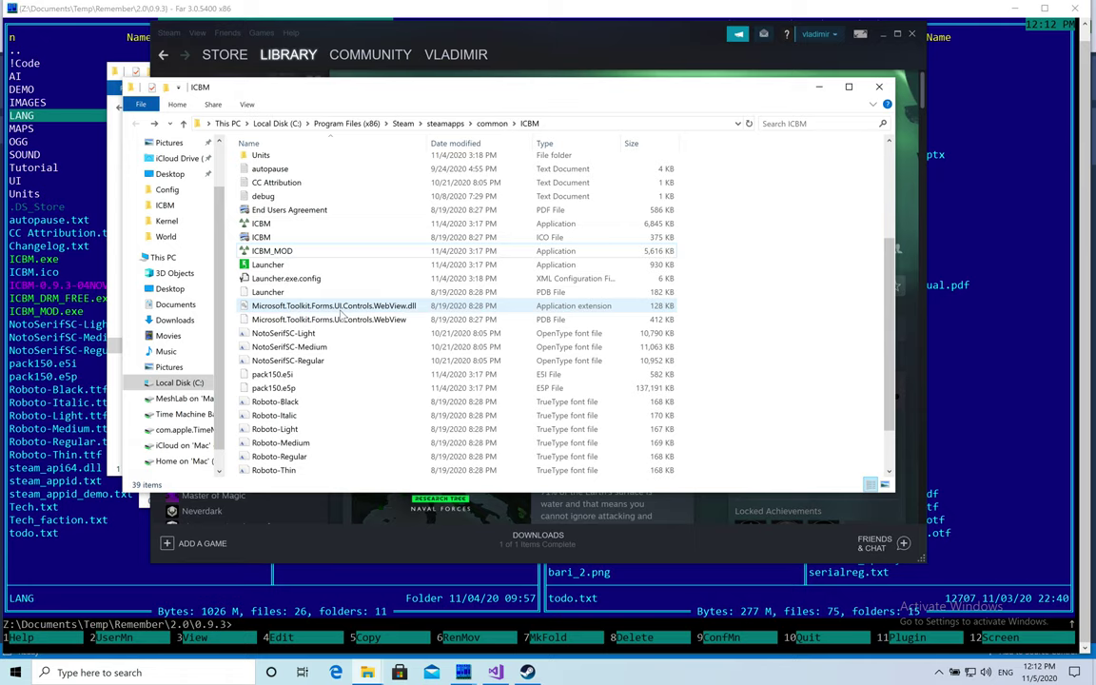
{"action": "scroll", "coordinate": [352, 314], "scroll_direction": "up", "scroll_amount": 4}
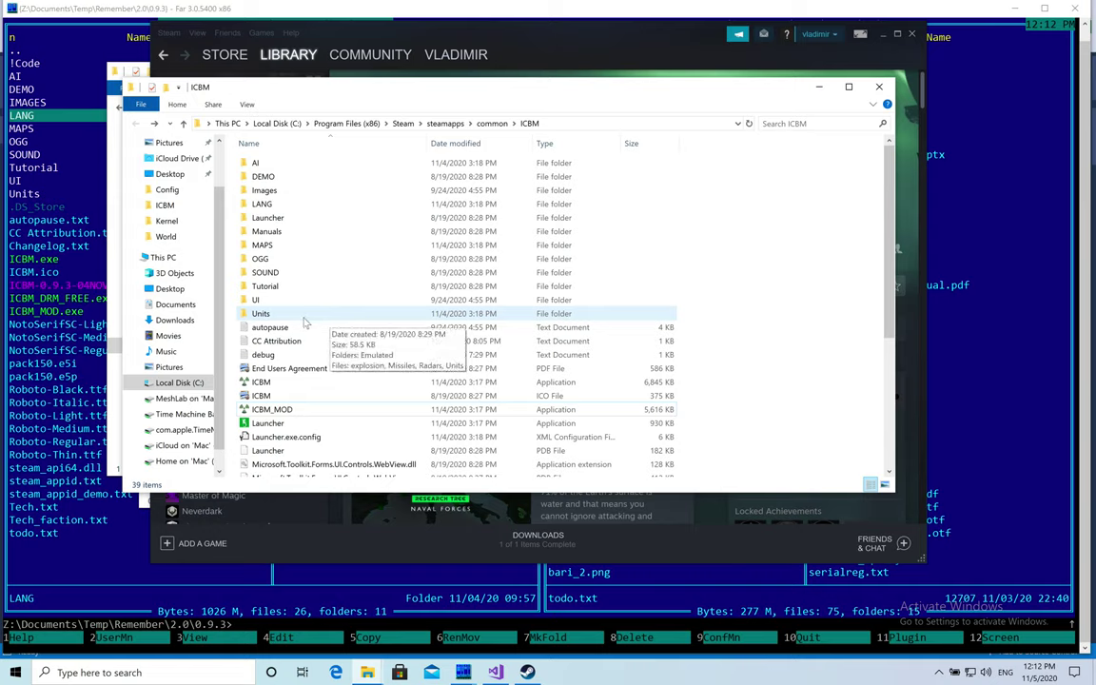
{"action": "double_click", "coordinate": [310, 316]}
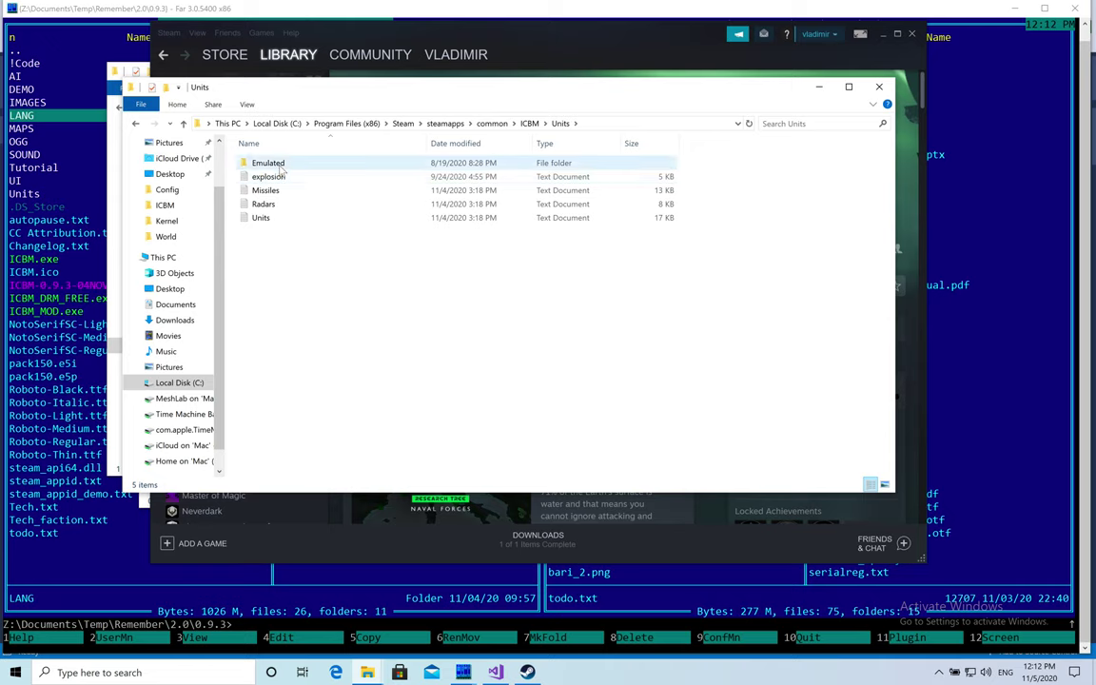
{"action": "key", "text": "alt+Left"}
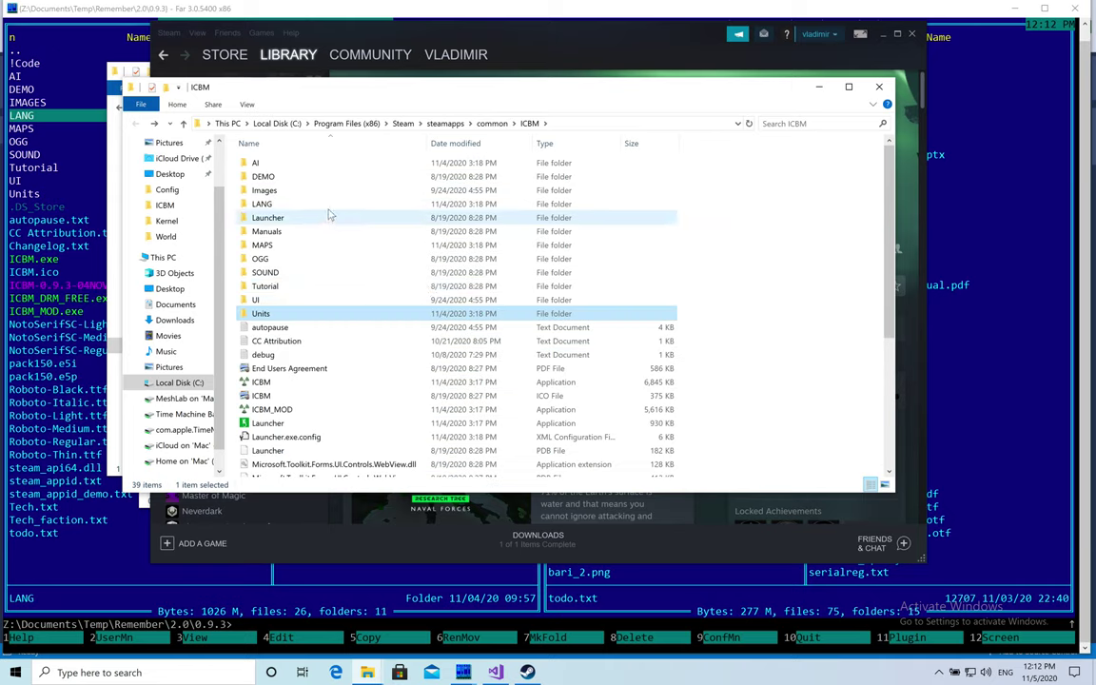
{"action": "scroll", "coordinate": [335, 249], "scroll_direction": "down", "scroll_amount": 2}
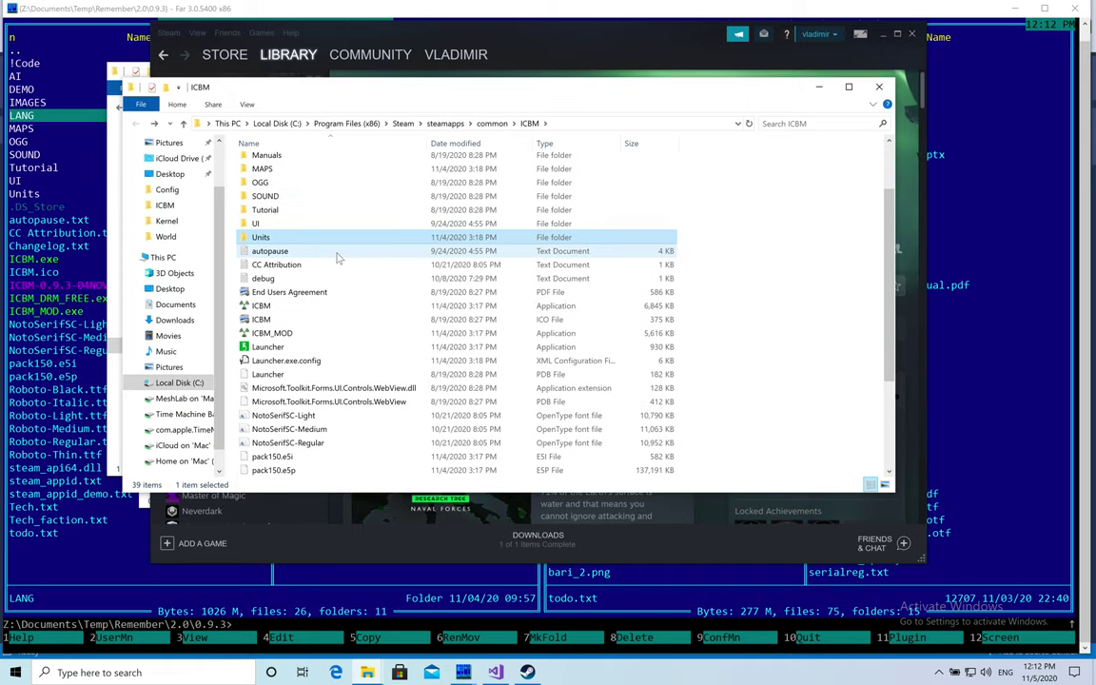
{"action": "scroll", "coordinate": [333, 276], "scroll_direction": "down", "scroll_amount": 1}
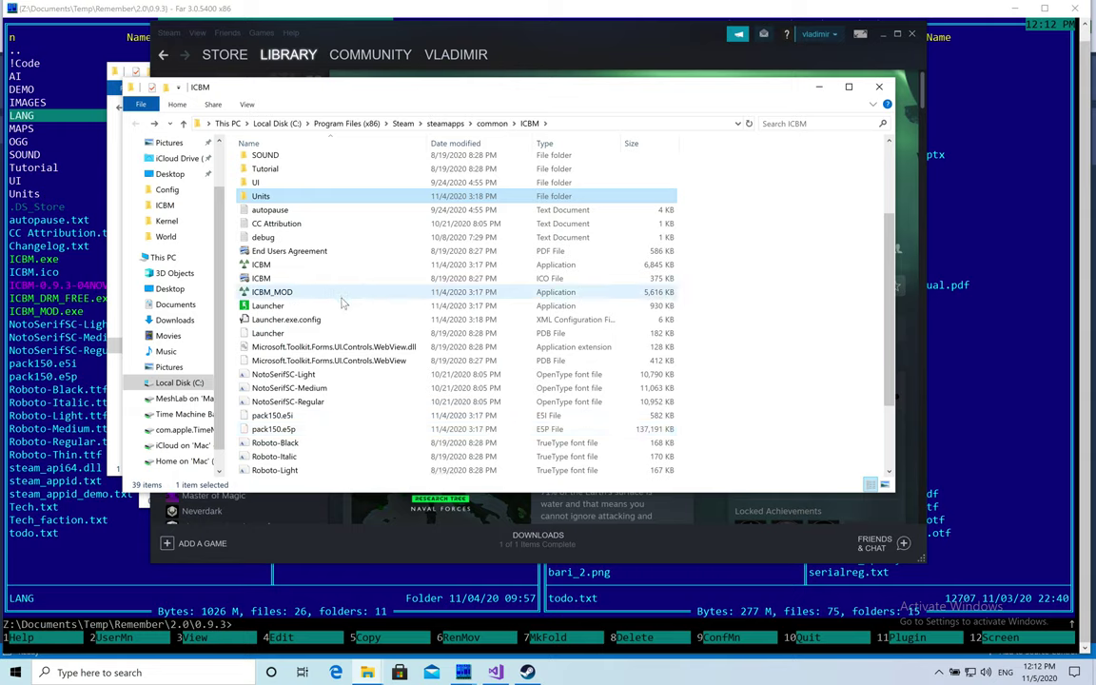
{"action": "scroll", "coordinate": [358, 324], "scroll_direction": "up", "scroll_amount": 1}
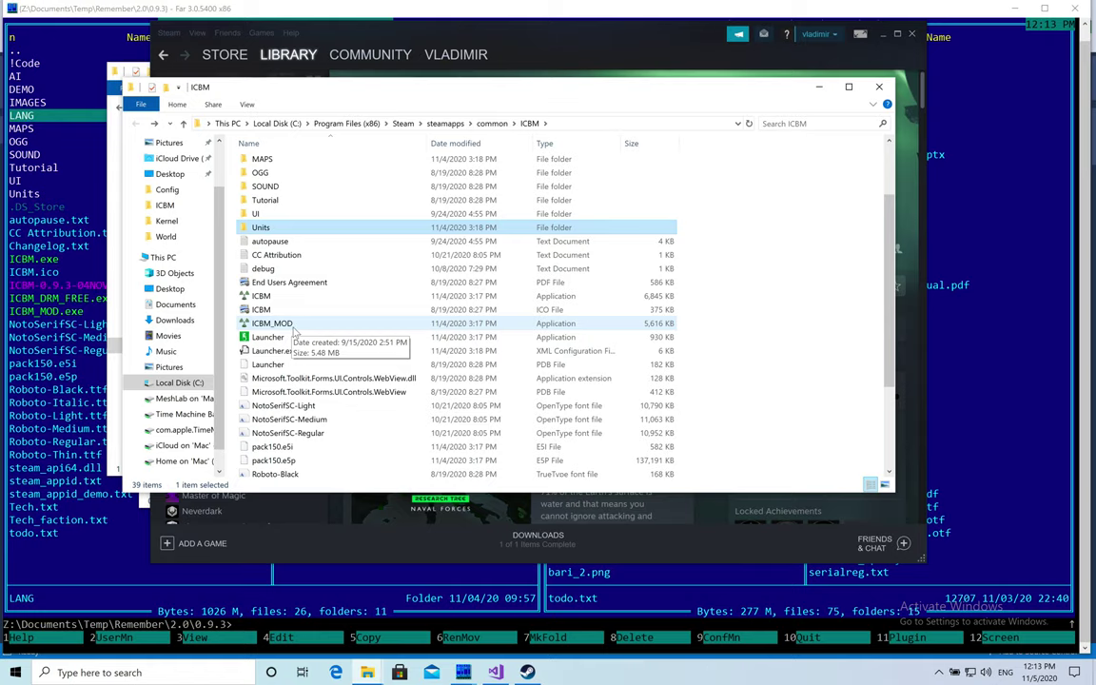
Step: Run ICBM_MOD to view its usage options, then create a shortcut to it
{"action": "double_click", "coordinate": [286, 324]}
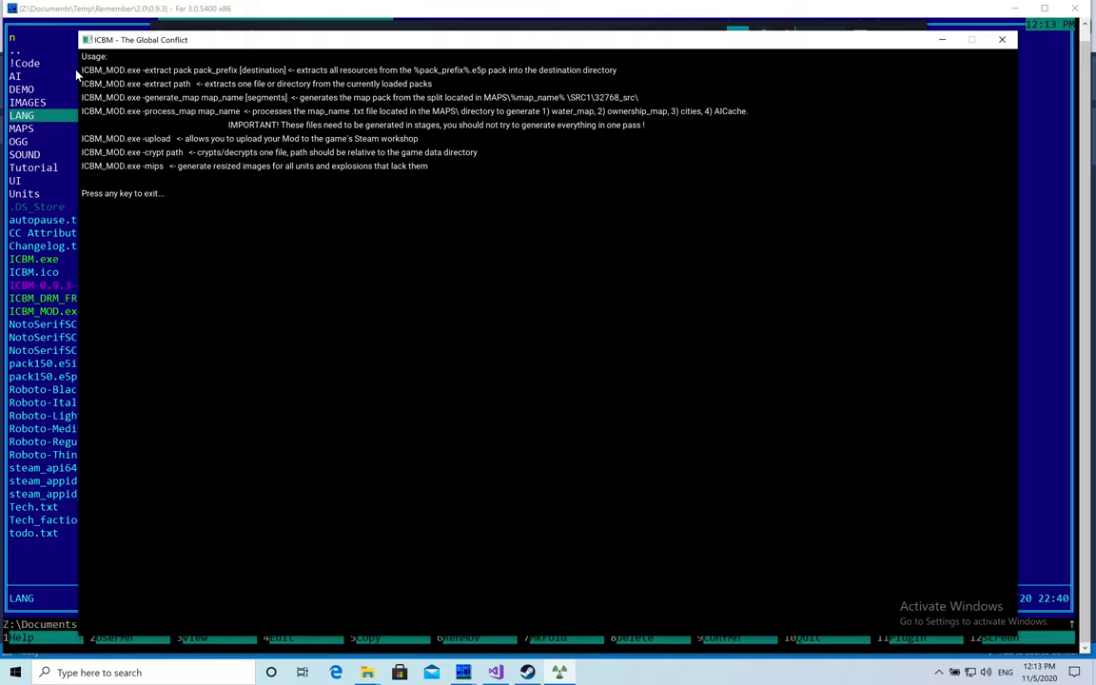
{"action": "key", "text": "Return"}
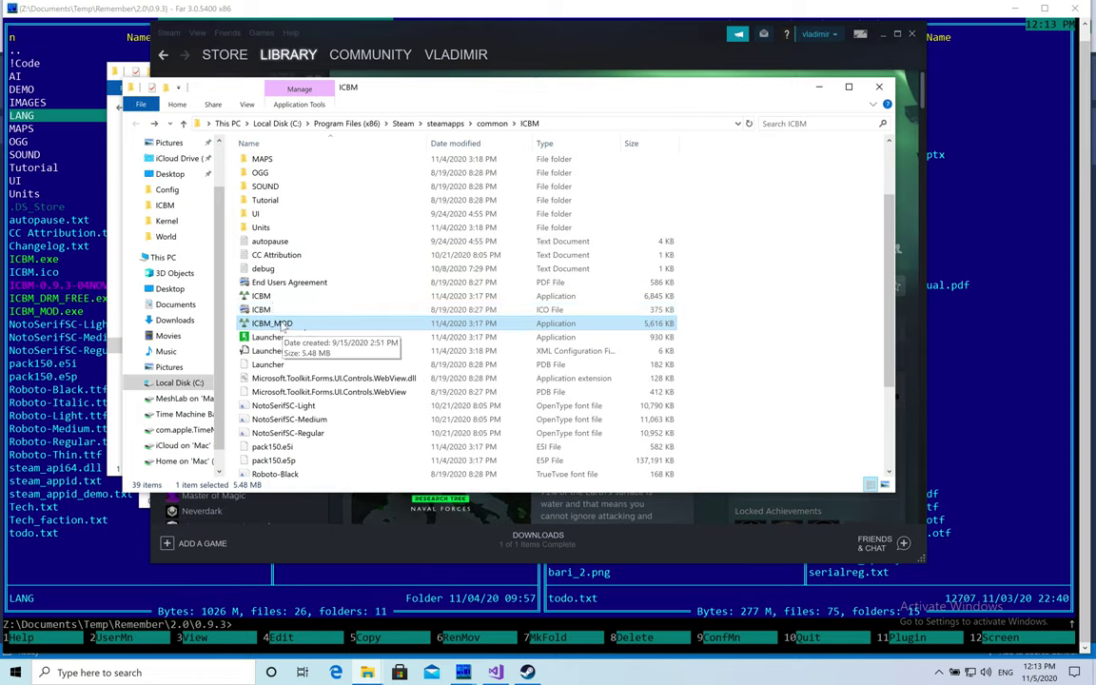
{"action": "right_click", "coordinate": [281, 325]}
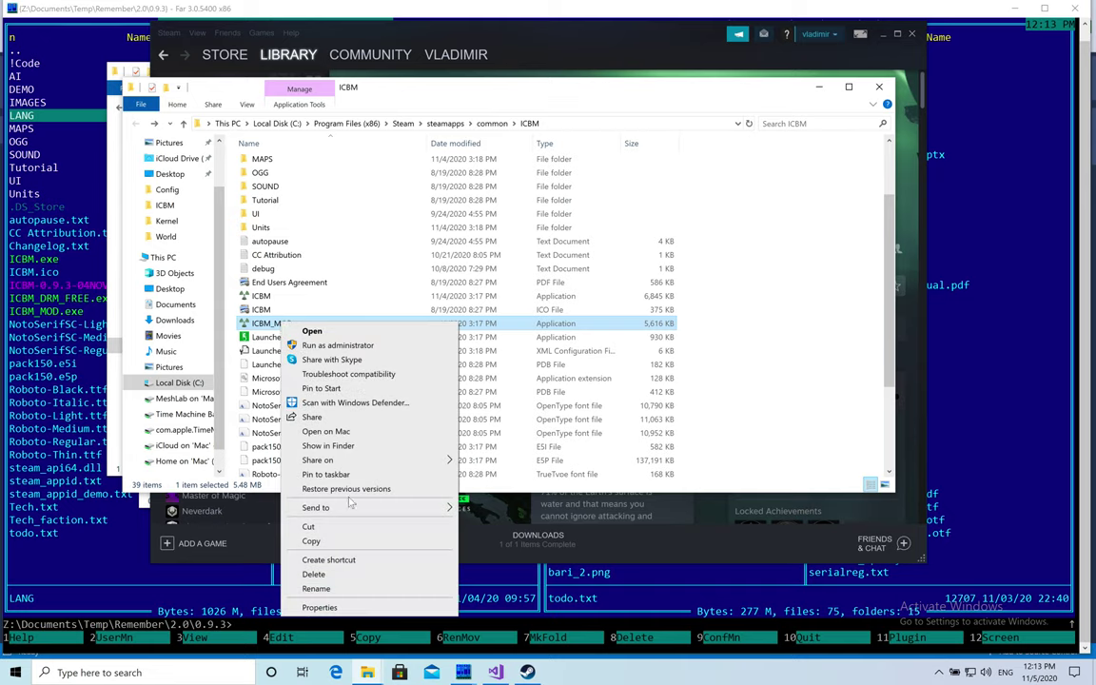
{"action": "left_click", "coordinate": [346, 561]}
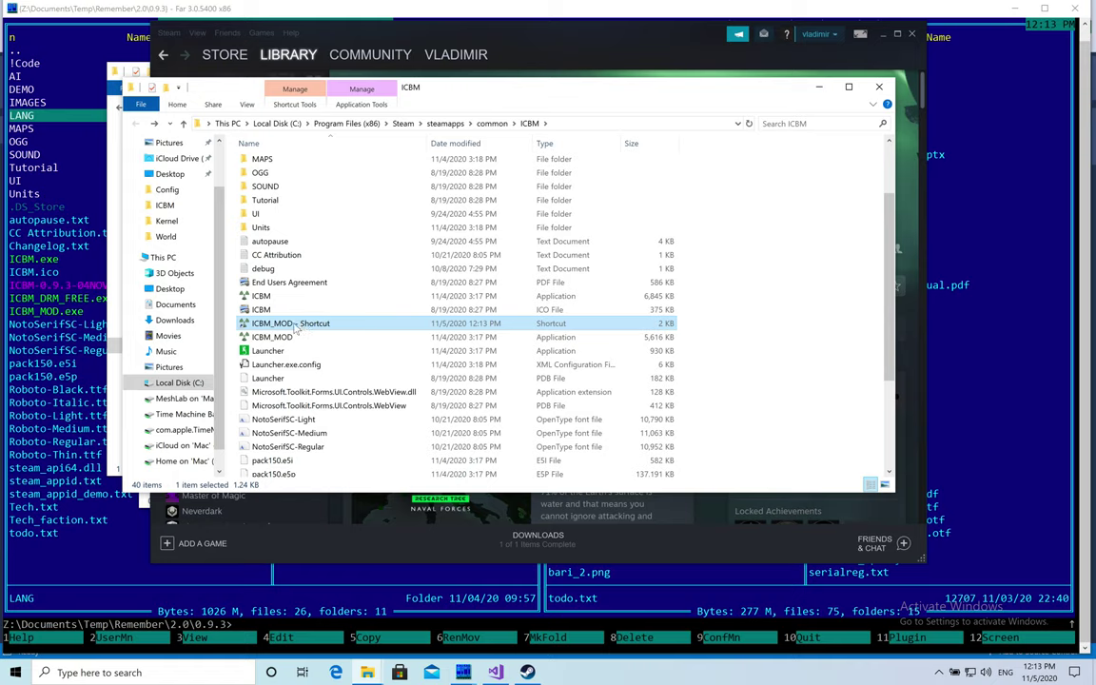
Step: Rename the new shortcut to 'ICBM_MOD - extract all'
{"action": "left_click", "coordinate": [291, 326]}
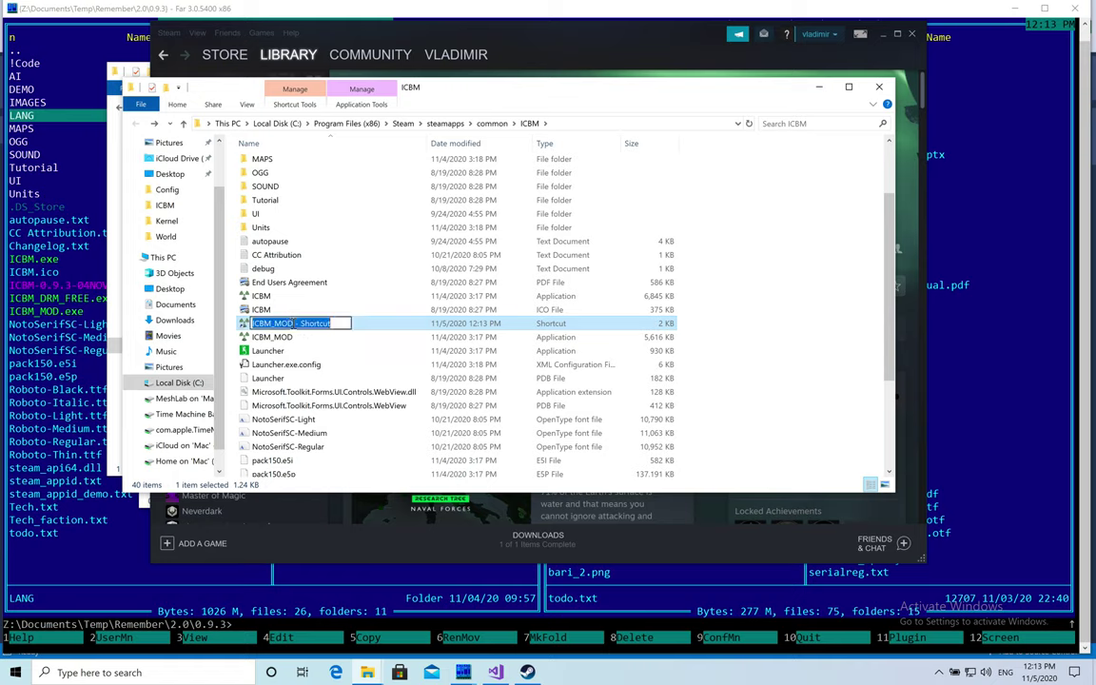
{"action": "double_click", "coordinate": [314, 326]}
{"action": "key", "text": "BackSpace"}
{"action": "type", "text": "ext"}
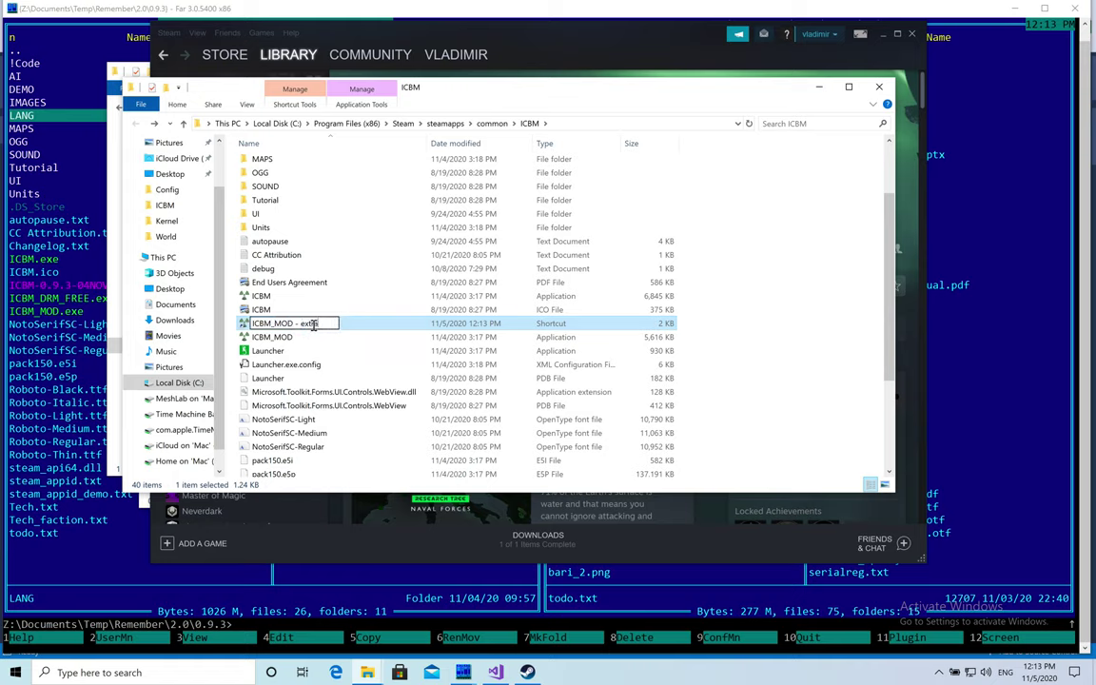
{"action": "type", "text": ".txtt all"}
{"action": "key", "text": "Return"}
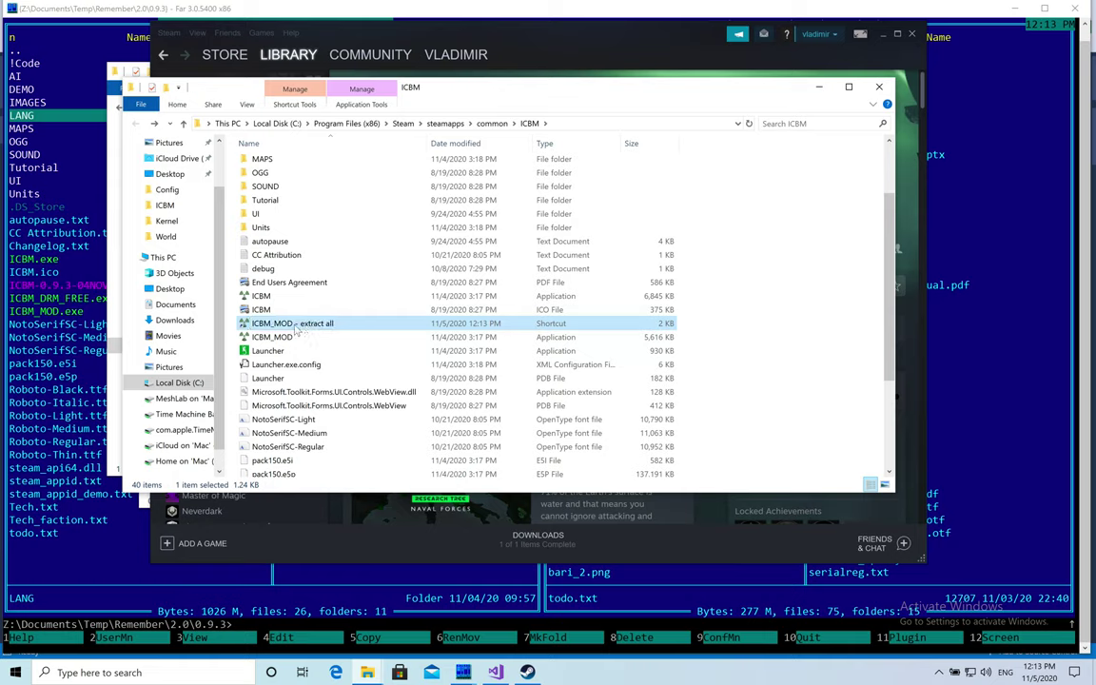
{"action": "left_click", "coordinate": [297, 326]}
{"action": "key", "text": "Escape"}
Step: Append '-extract pack pack150 UNPACKED' to the shortcut's Target and save the properties
{"action": "right_click", "coordinate": [244, 324]}
{"action": "left_click", "coordinate": [286, 554]}
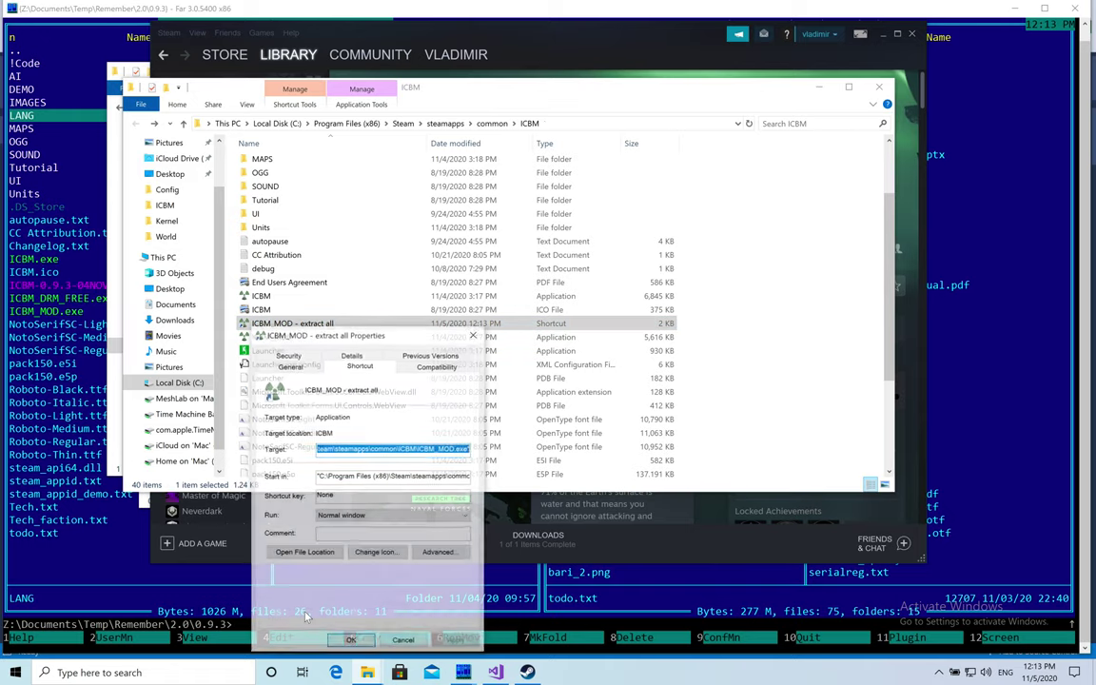
{"action": "left_click", "coordinate": [443, 448]}
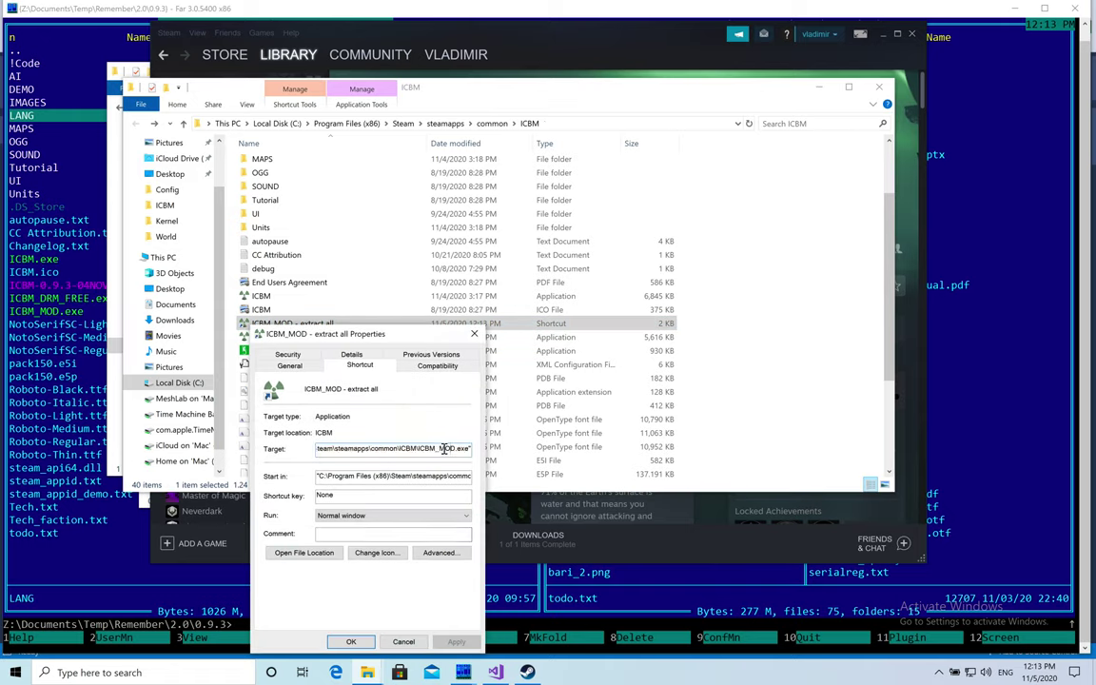
{"action": "key", "text": "End"}
{"action": "type", "text": "-e"}
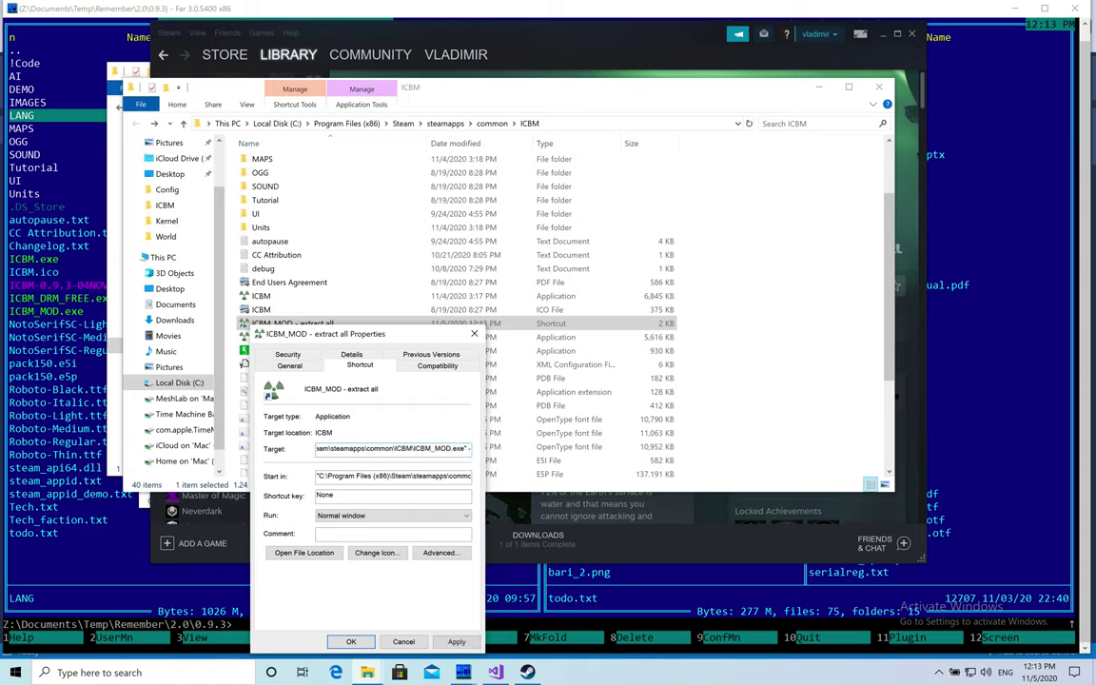
{"action": "type", "text": "xtr"}
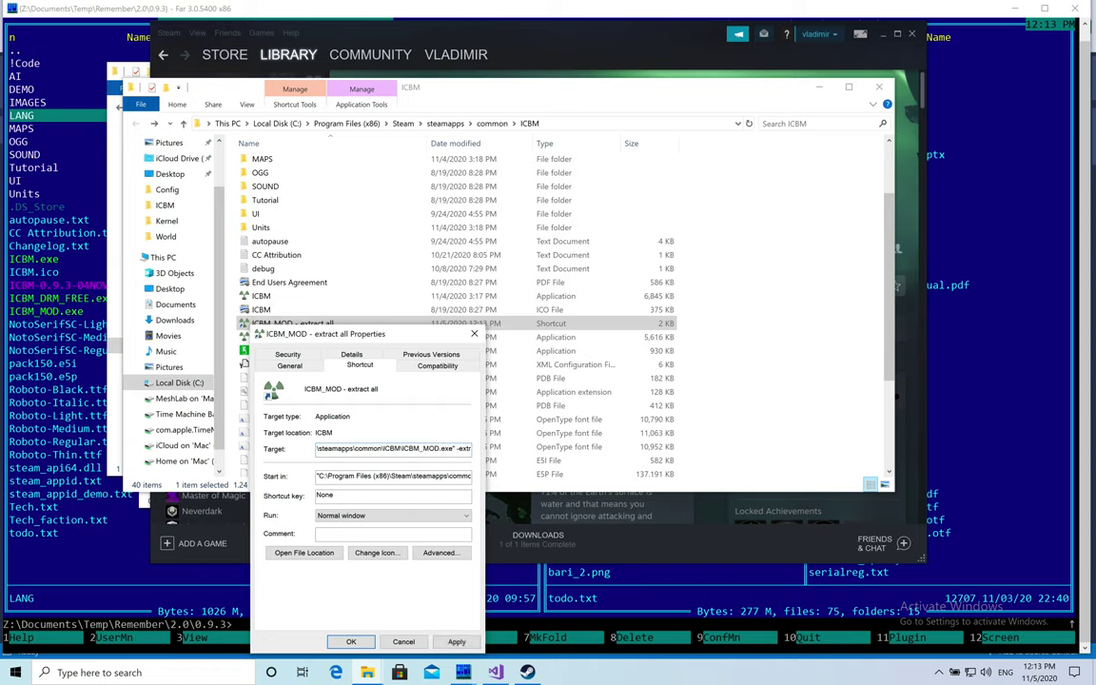
{"action": "type", "text": "act pack"}
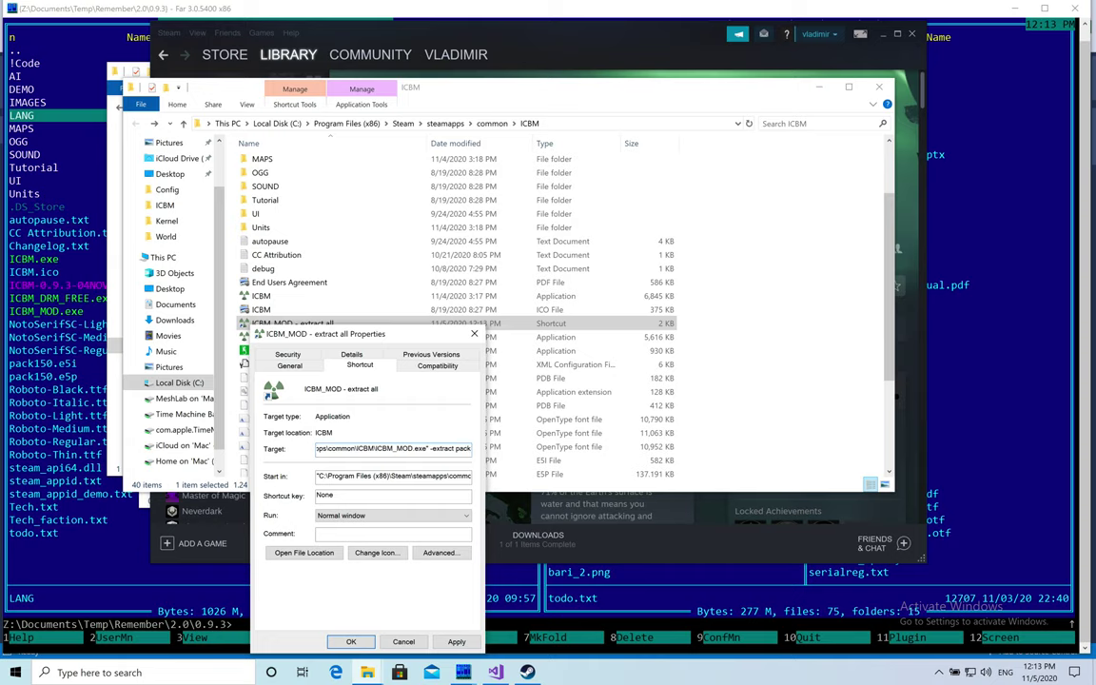
{"action": "type", "text": " pack15"}
{"action": "type", "text": "0"}
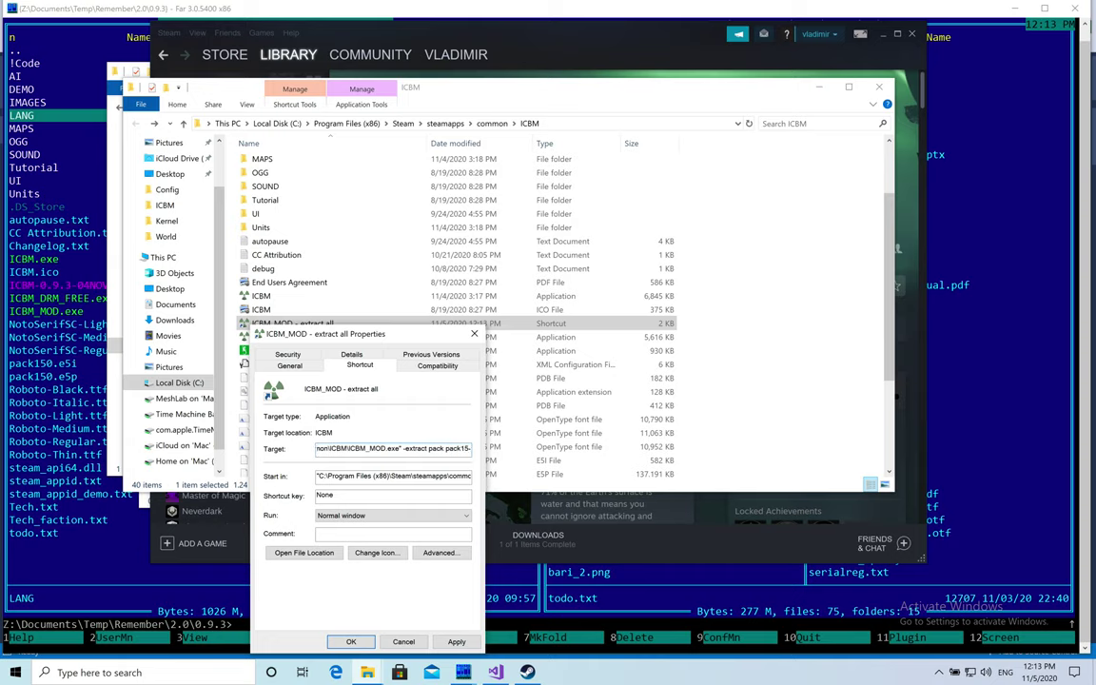
{"action": "type", "text": "0"}
{"action": "type", "text": " U"}
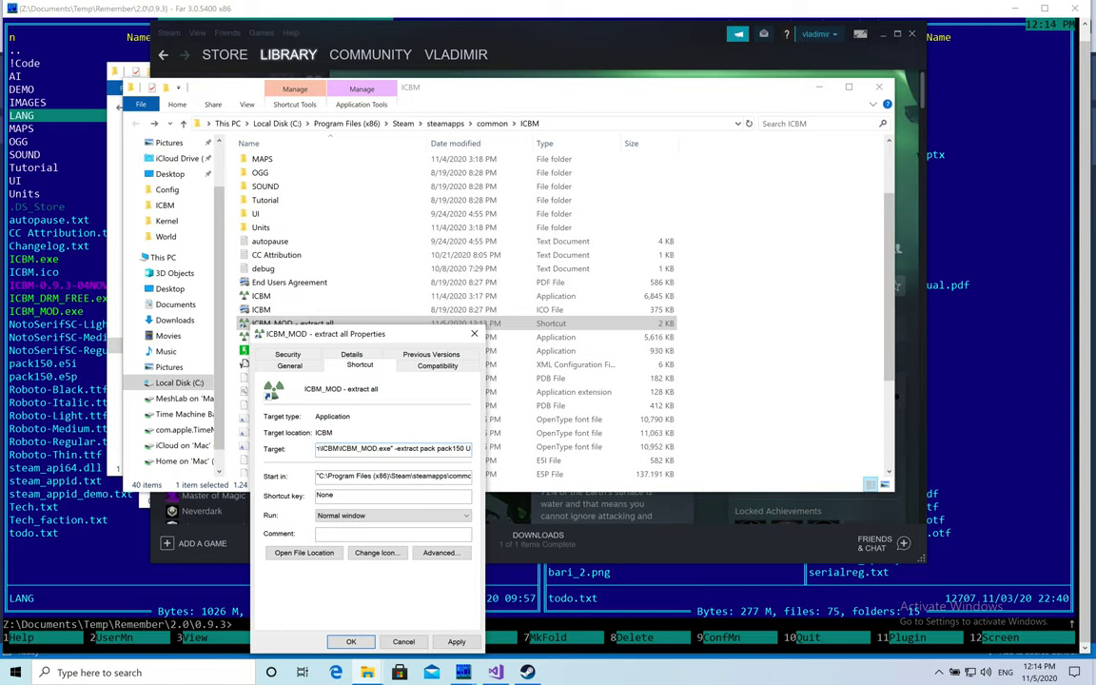
{"action": "type", "text": "NPACKED"}
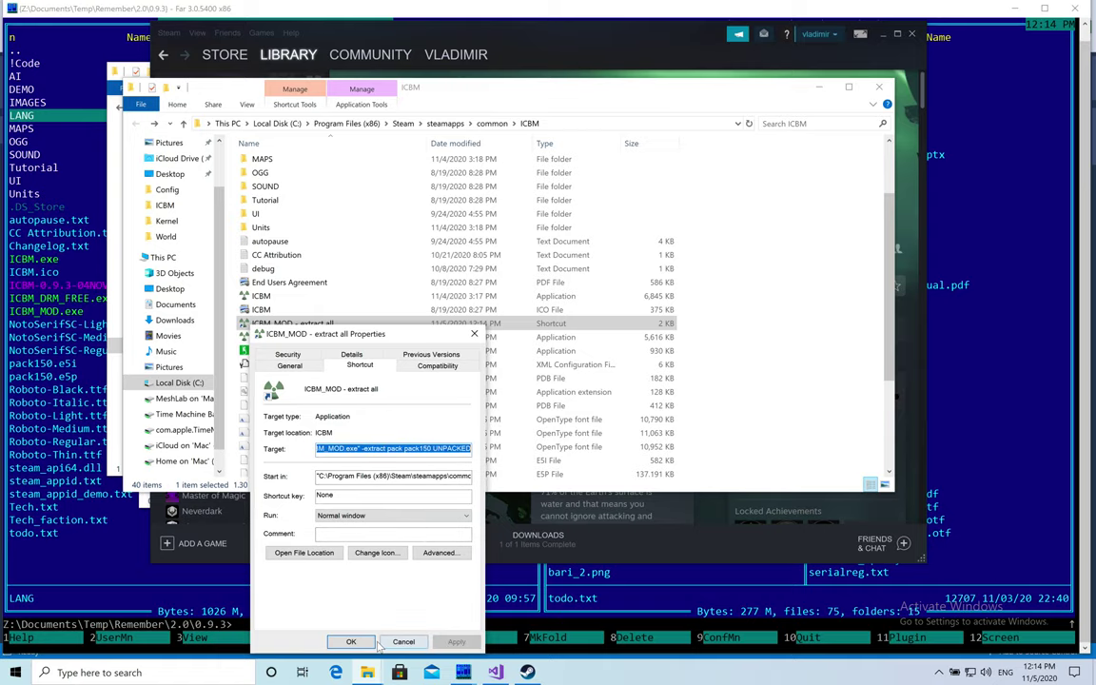
{"action": "left_click", "coordinate": [347, 641]}
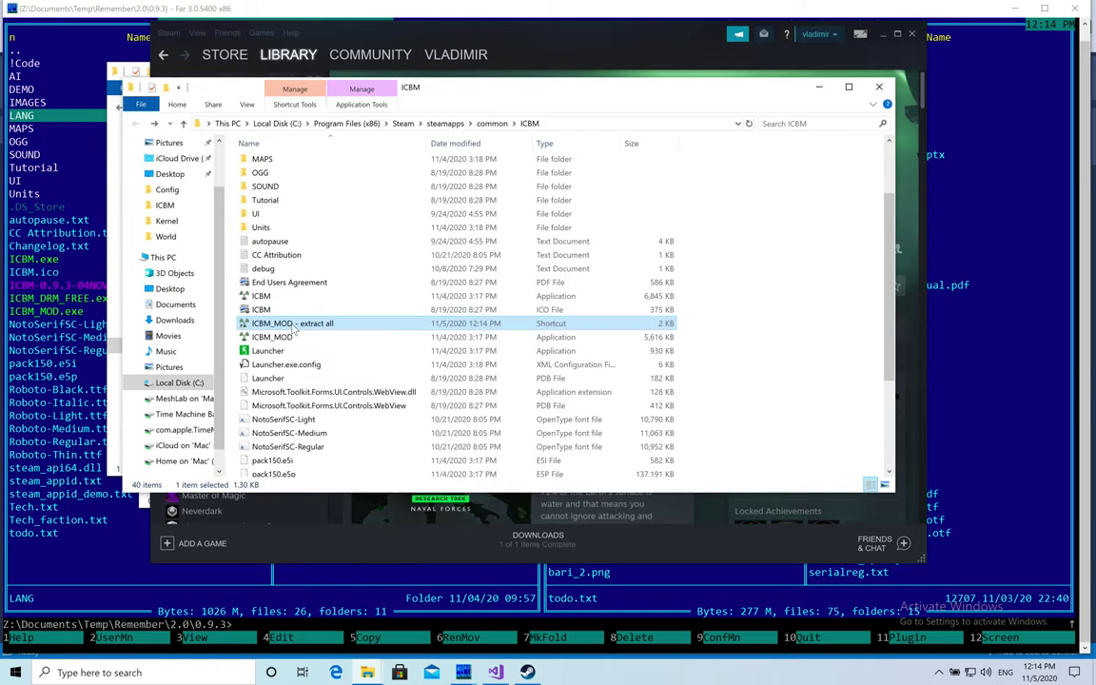
Step: Run the 'ICBM_MOD - extract all' shortcut, then view Documents\My Games\ICBM with its new UNPACKED folder
{"action": "double_click", "coordinate": [297, 323]}
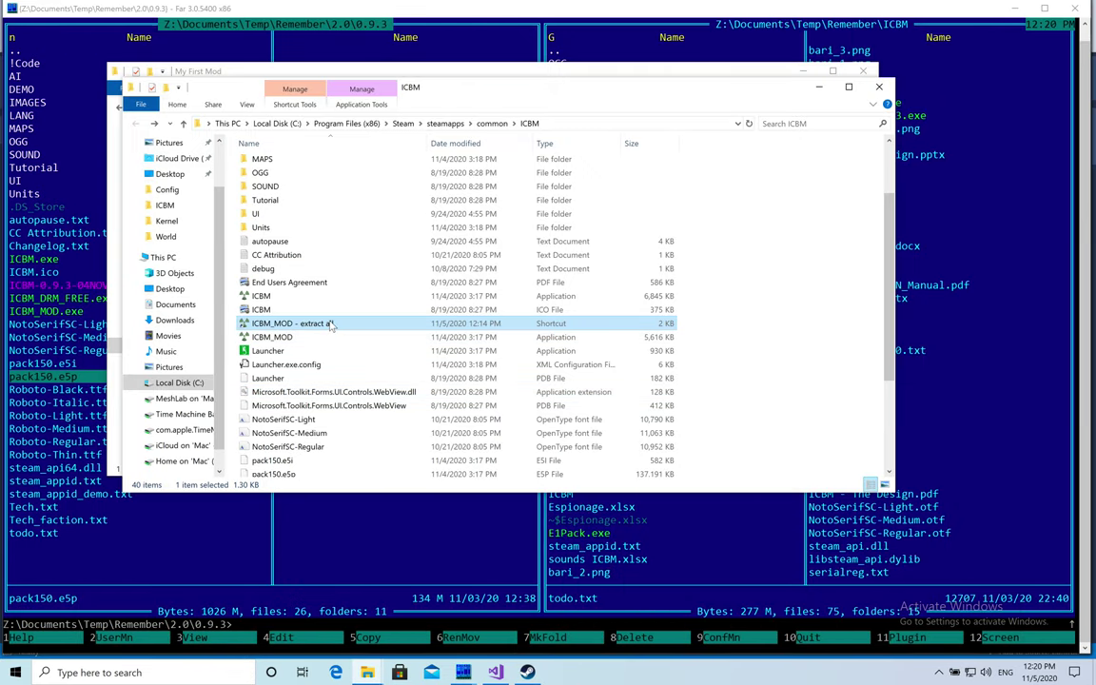
{"action": "left_click", "coordinate": [307, 71]}
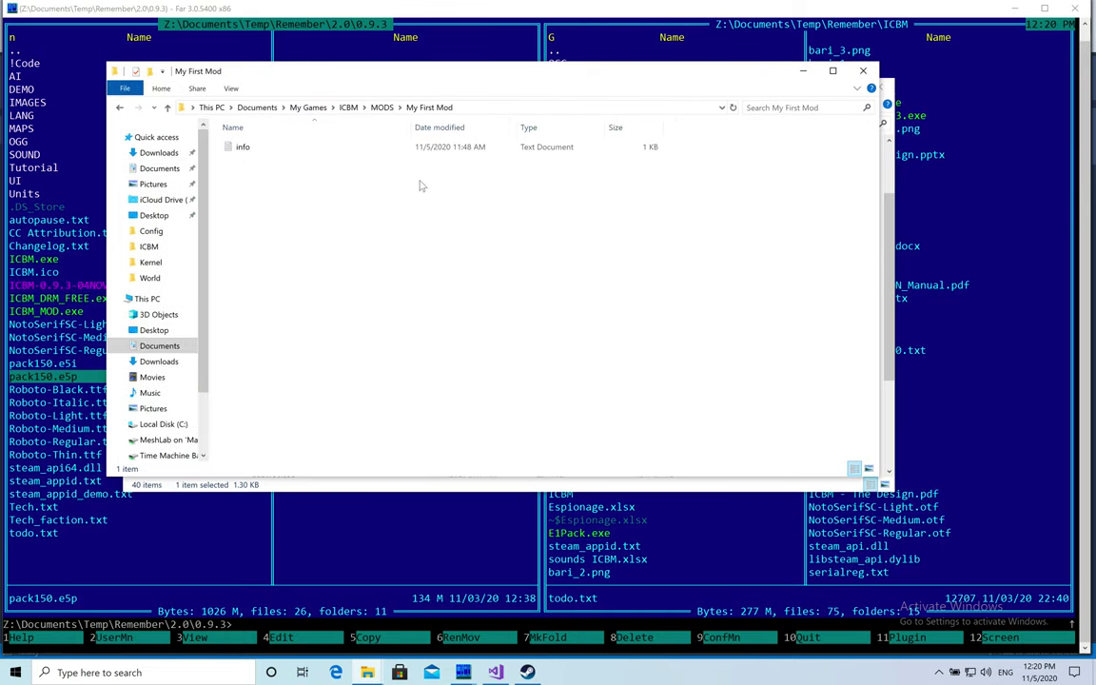
{"action": "left_click", "coordinate": [348, 108]}
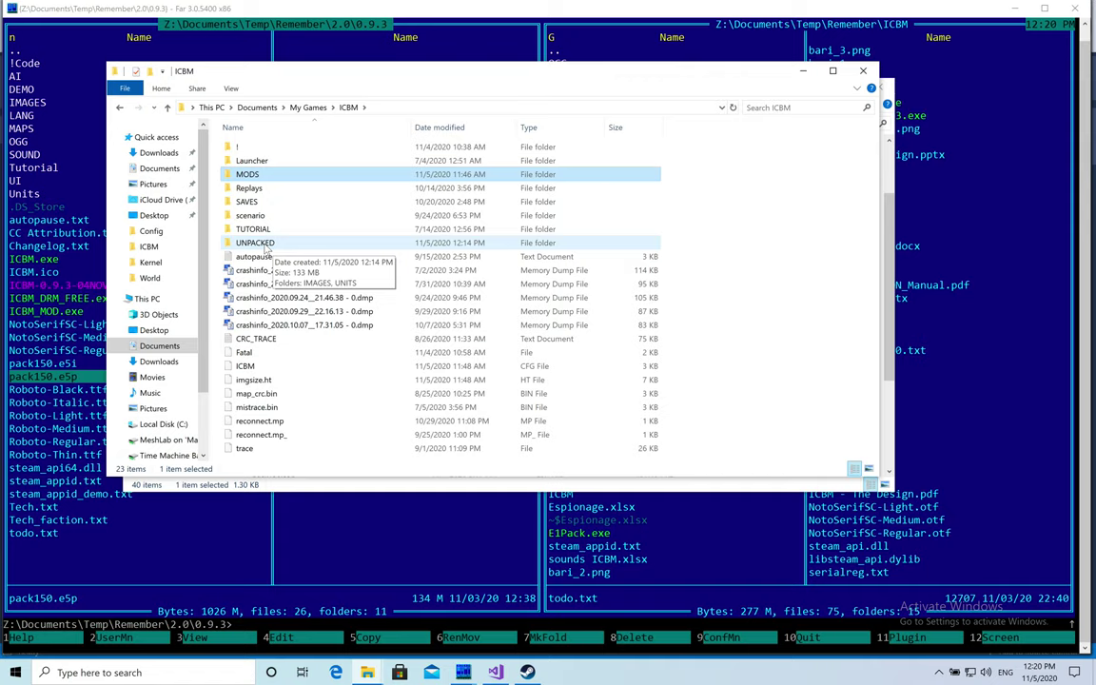
Step: Open UNPACKED, browse IMAGES > SCIENCE, then return to UNPACKED
{"action": "double_click", "coordinate": [265, 246]}
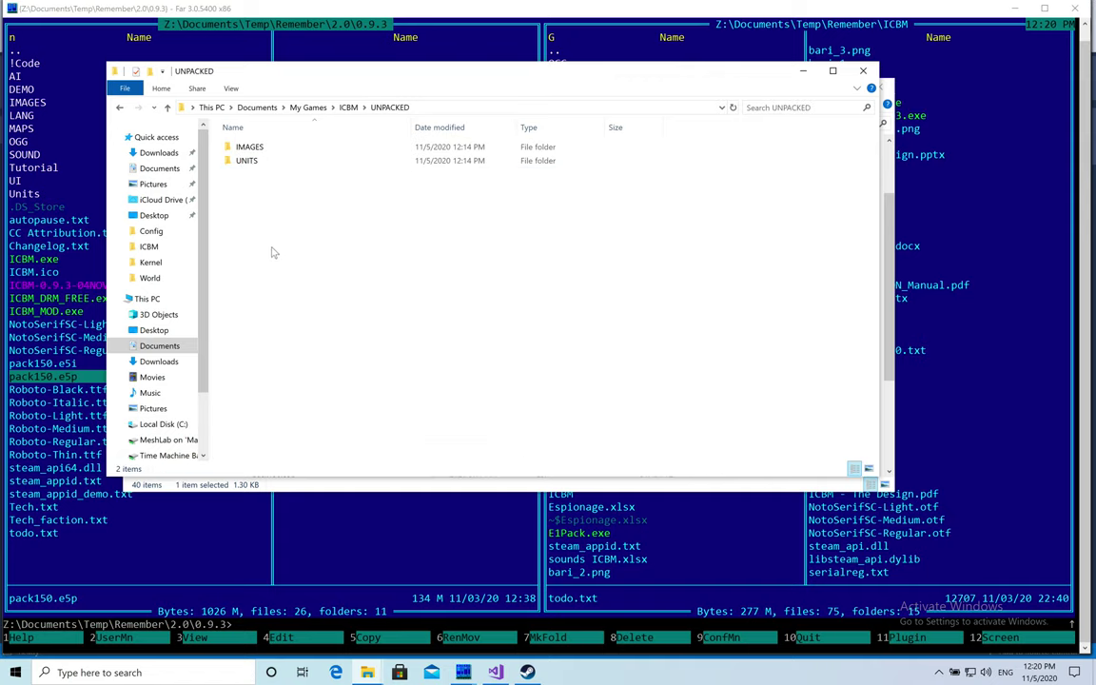
{"action": "left_click", "coordinate": [255, 149]}
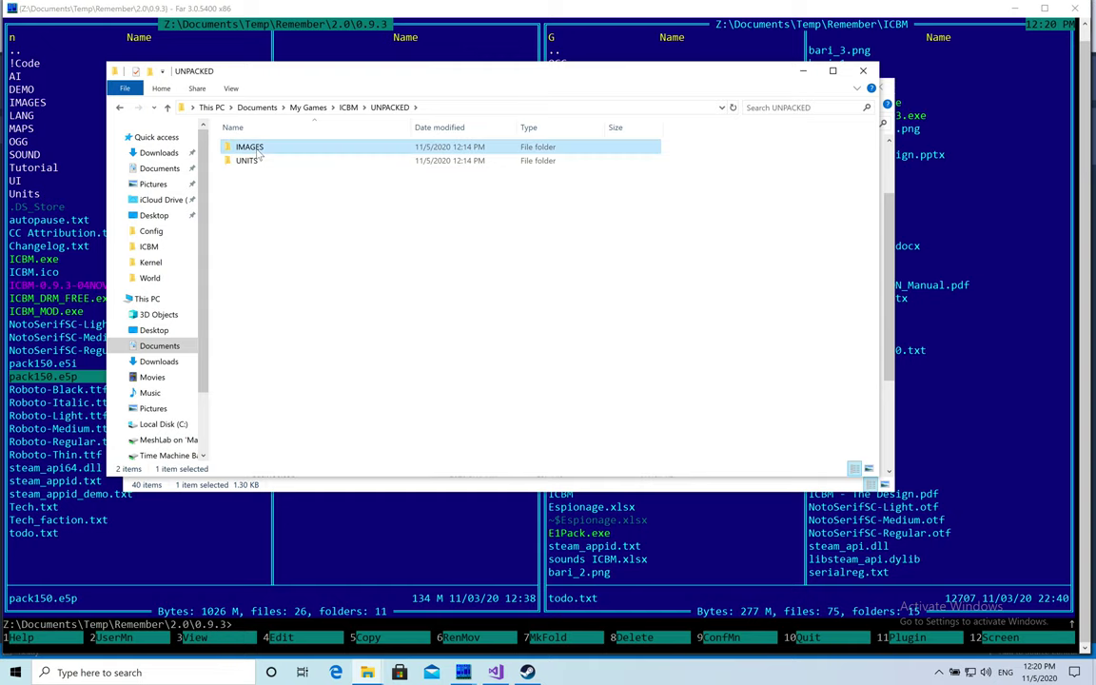
{"action": "double_click", "coordinate": [255, 149]}
{"action": "double_click", "coordinate": [255, 161]}
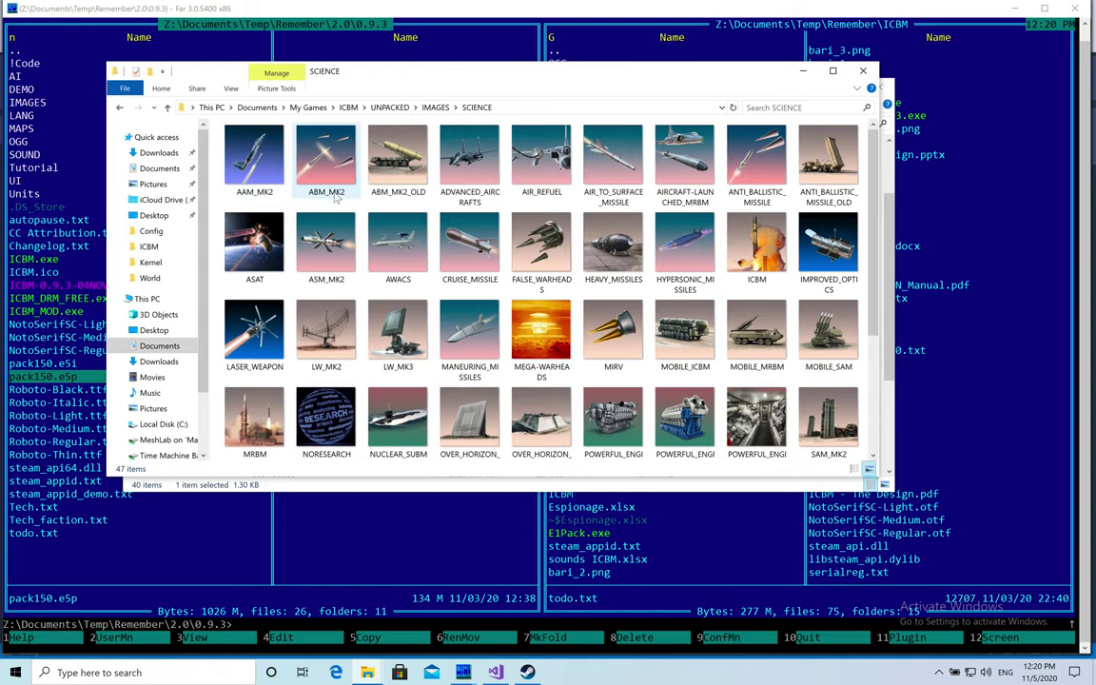
{"action": "key", "text": "BackSpace"}
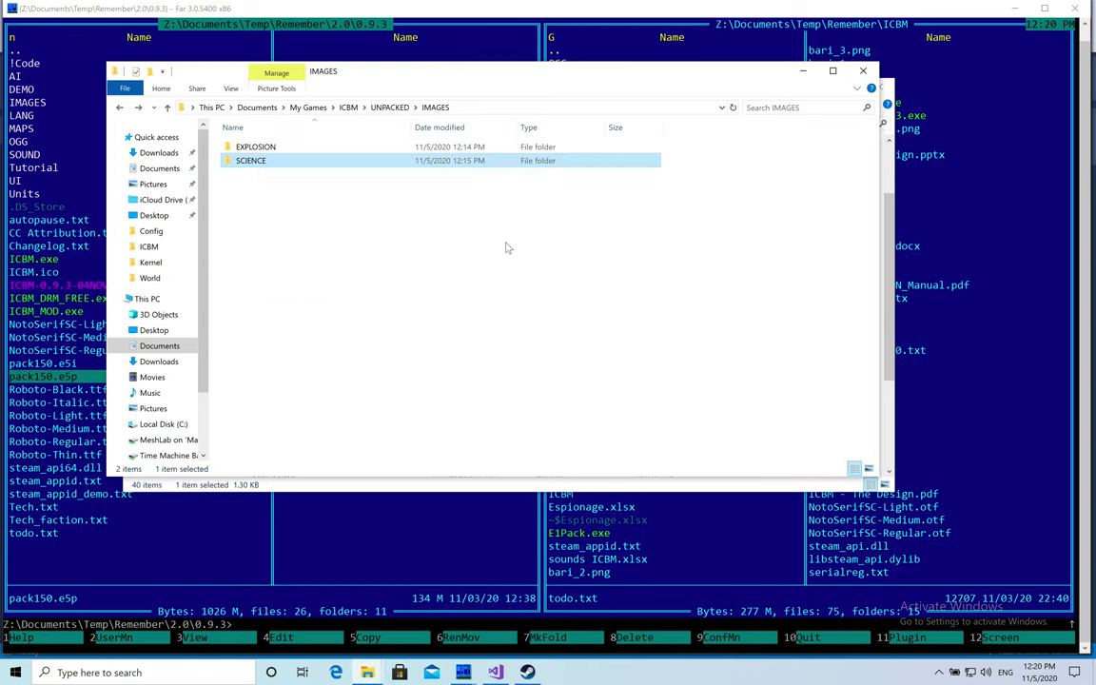
{"action": "key", "text": "BackSpace"}
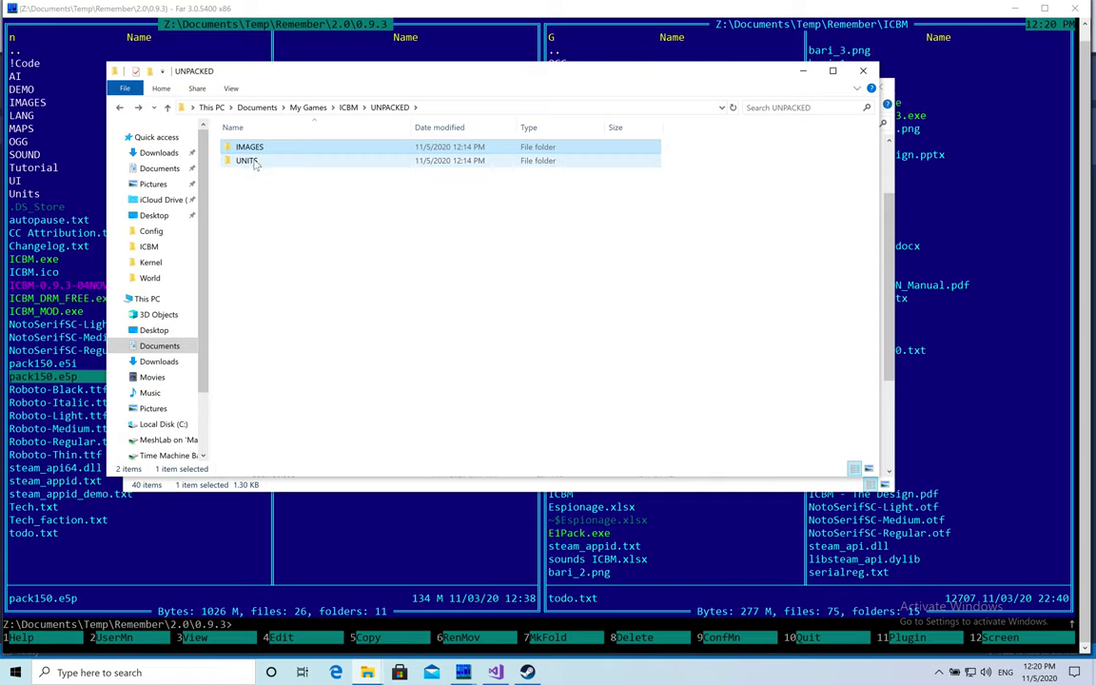
Step: Browse UNITS > IMAGES, its MISSILES and GROUND folders, then return to UNPACKED
{"action": "double_click", "coordinate": [249, 161]}
{"action": "double_click", "coordinate": [249, 148]}
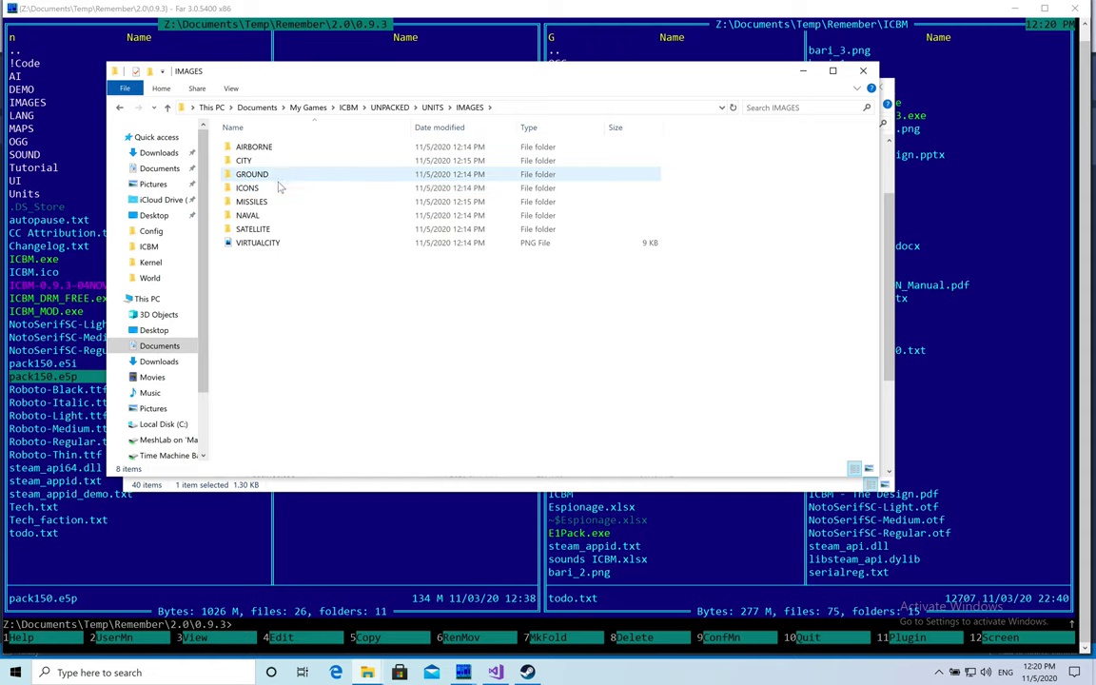
{"action": "double_click", "coordinate": [272, 202]}
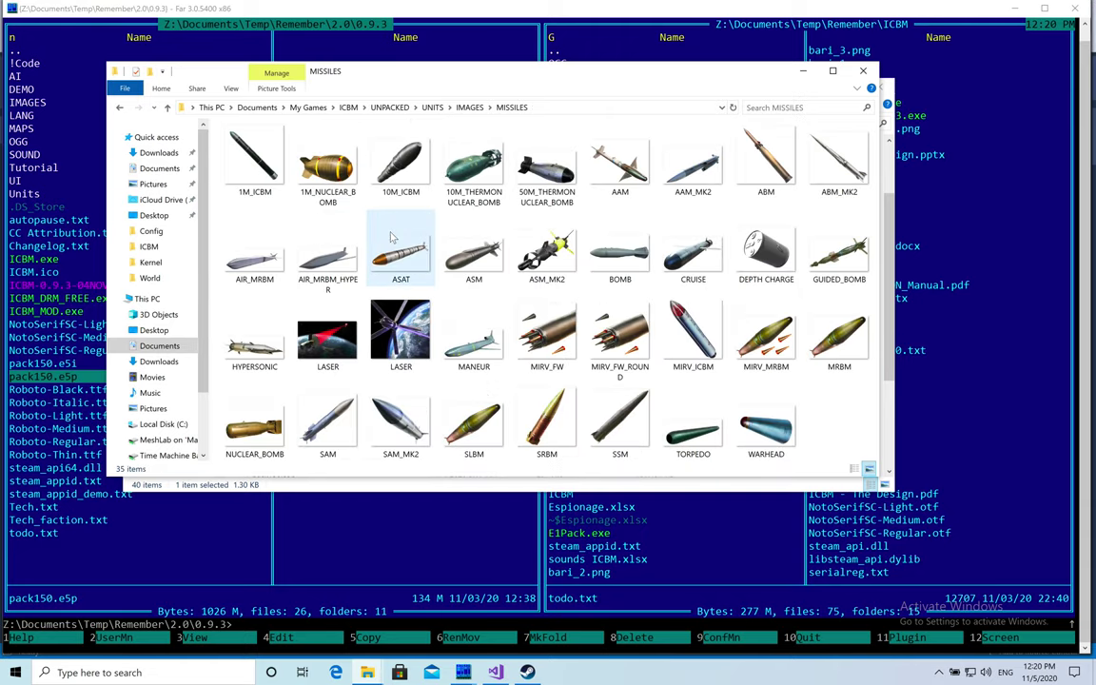
{"action": "key", "text": "alt+Left"}
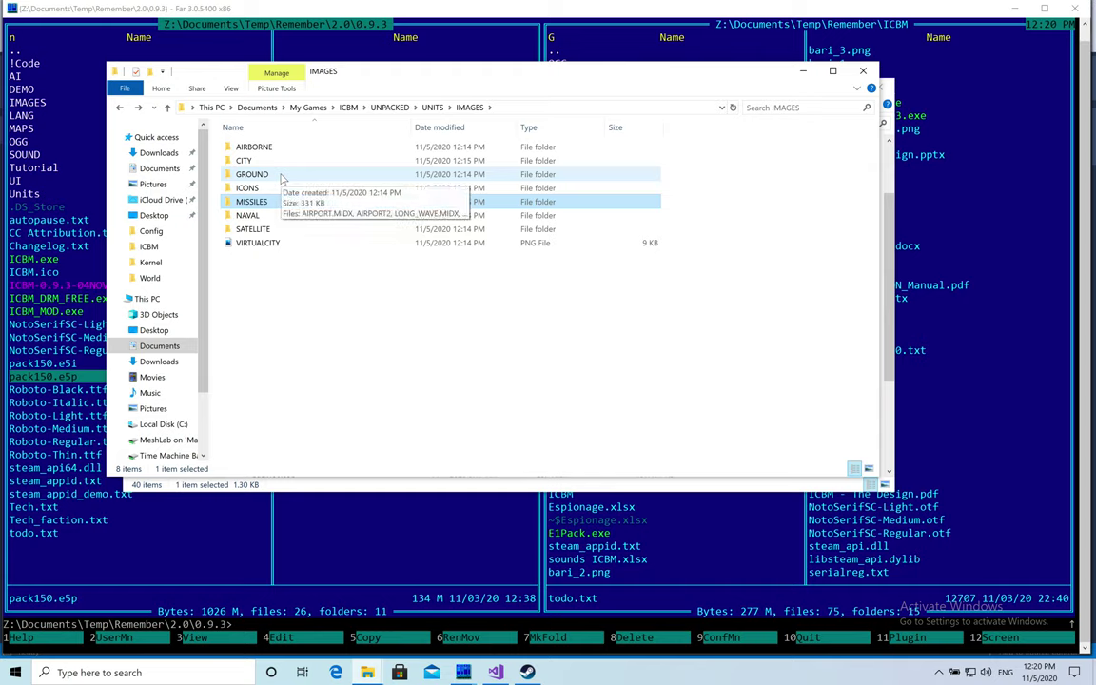
{"action": "double_click", "coordinate": [281, 176]}
{"action": "key", "text": "alt+Left"}
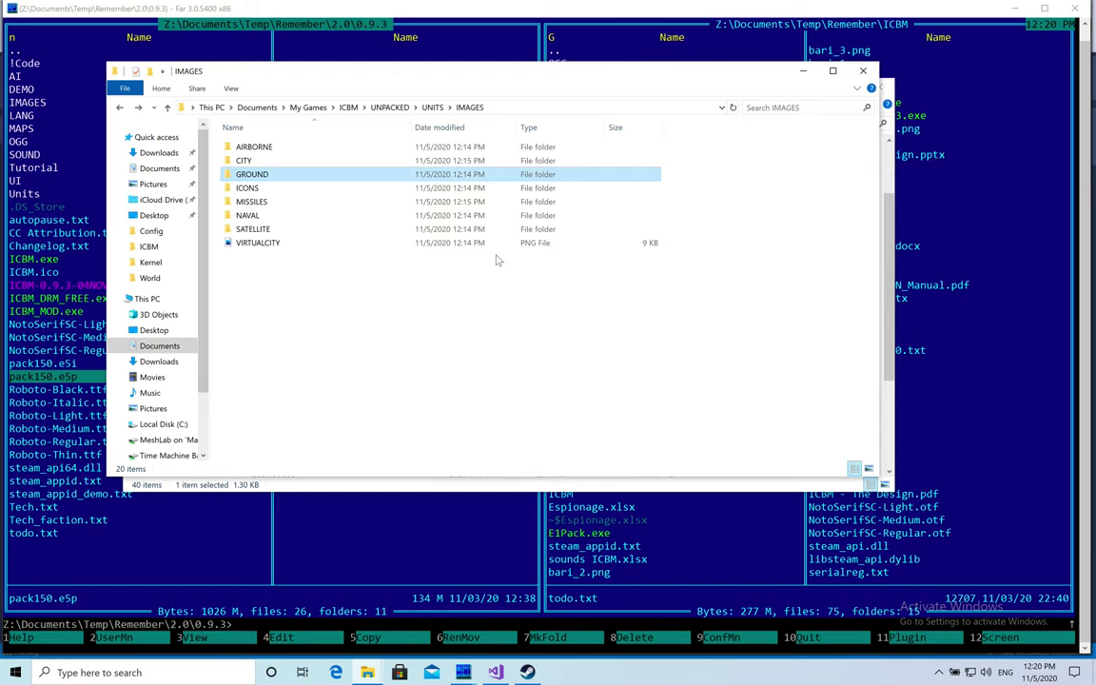
{"action": "key", "text": "alt+Left"}
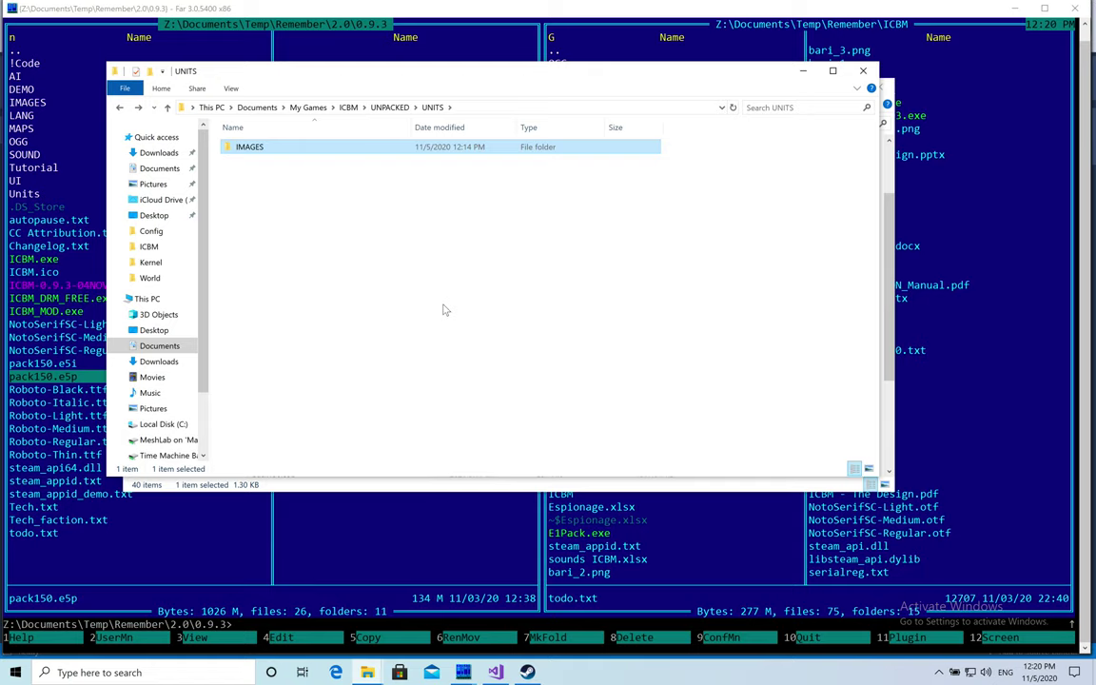
{"action": "key", "text": "alt+Left"}
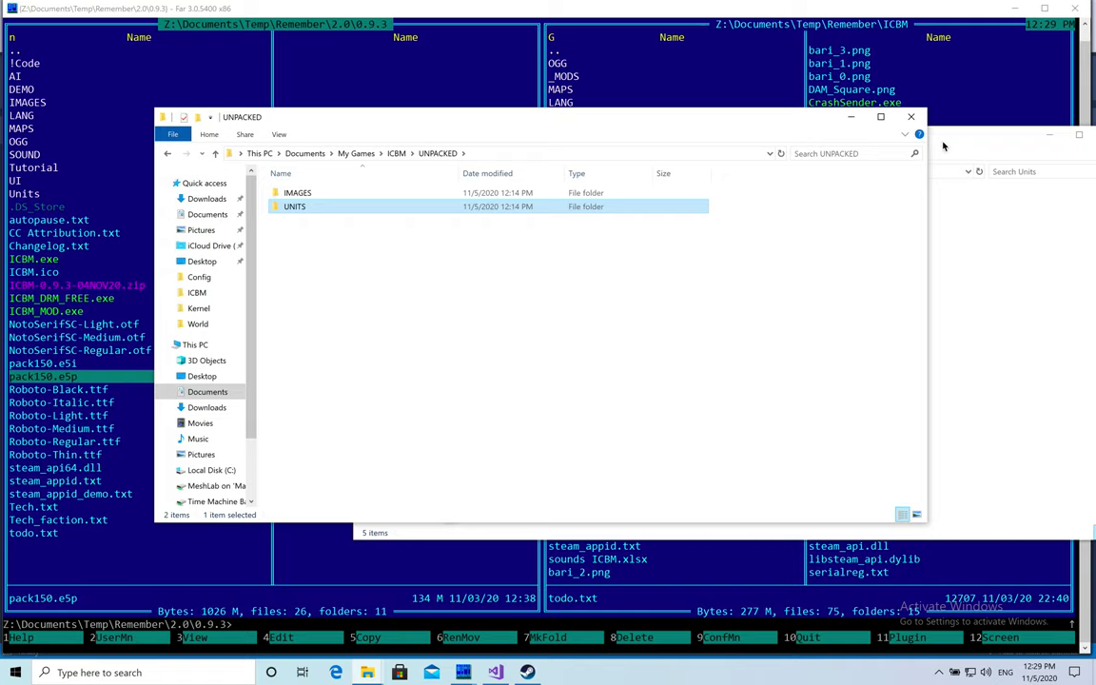
Step: Bring the installed Program Files ICBM window forward and reopen its Units folder
{"action": "left_click_drag", "start_coordinate": [944, 147], "coordinate": [830, 203]}
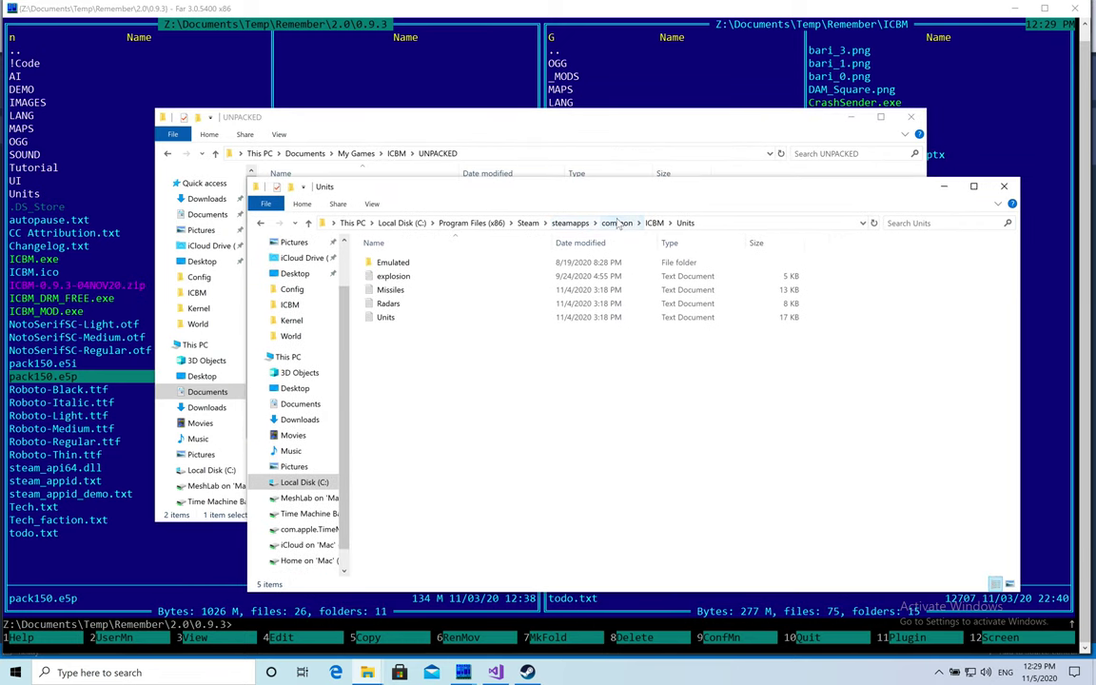
{"action": "left_click", "coordinate": [655, 223]}
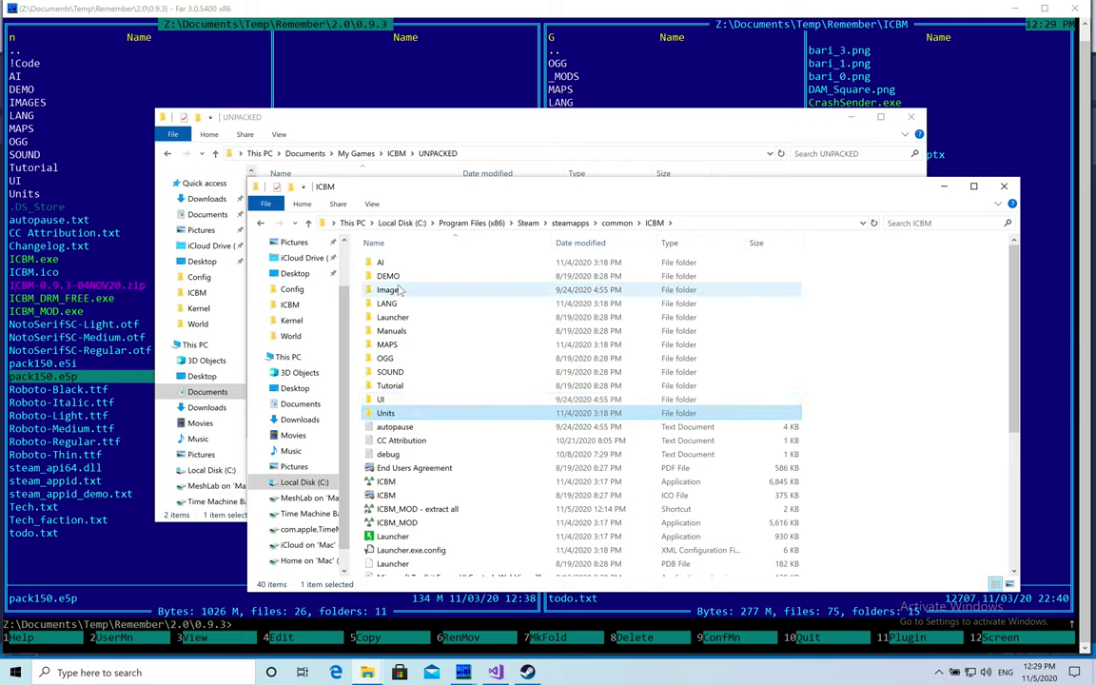
{"action": "double_click", "coordinate": [385, 415]}
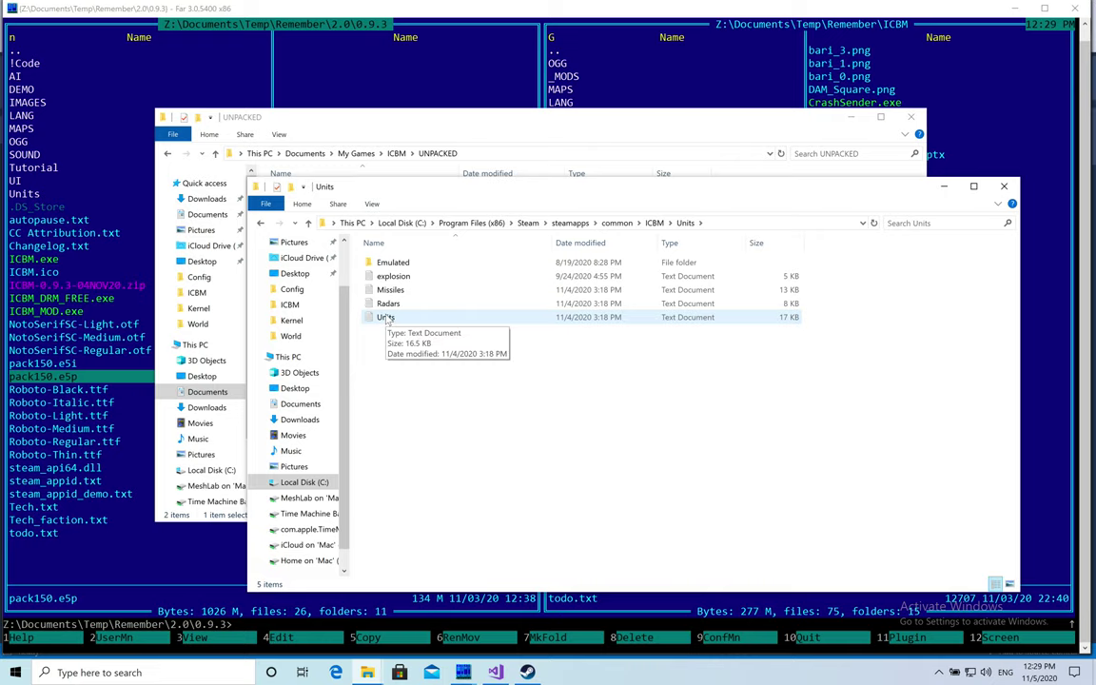
Step: Open the Units text file in Notepad and search down to the [UNIT] "Airport" entry
{"action": "double_click", "coordinate": [391, 319]}
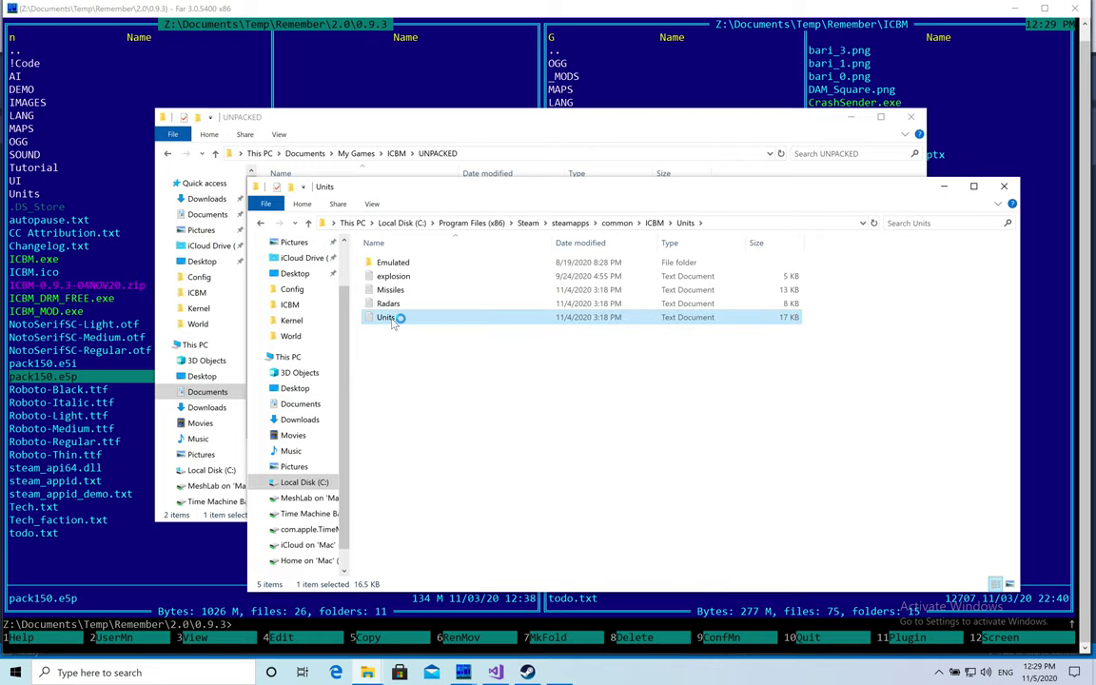
{"action": "left_click_drag", "start_coordinate": [401, 365], "coordinate": [426, 98]}
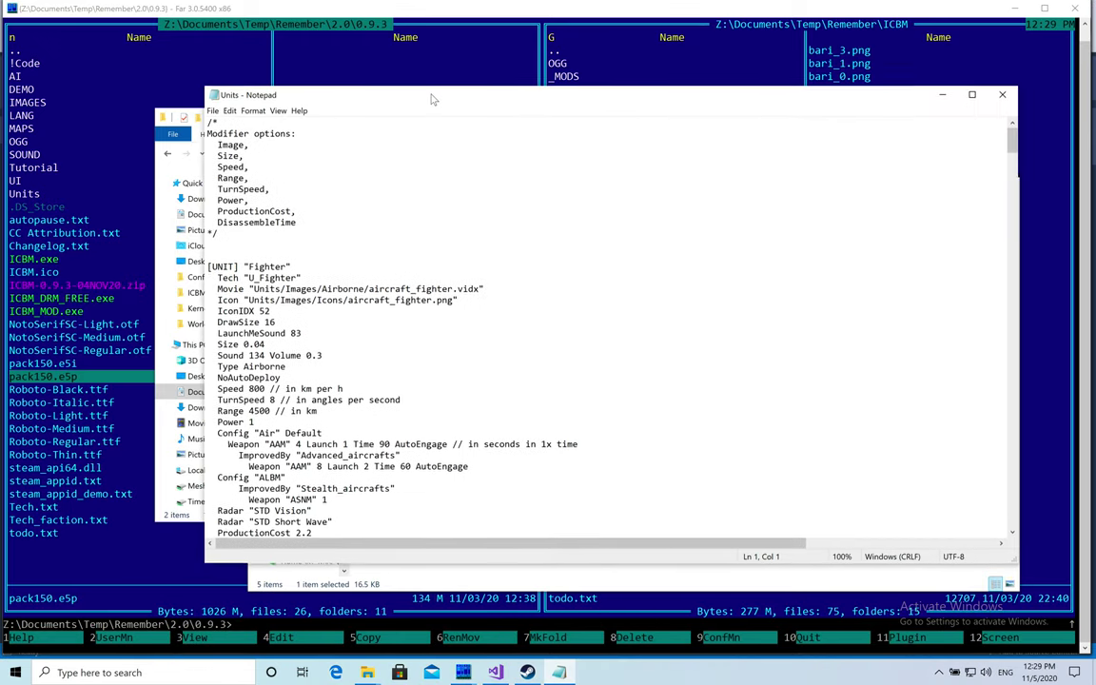
{"action": "key", "text": "ctrl+f"}
{"action": "type", "text": "Airport"}
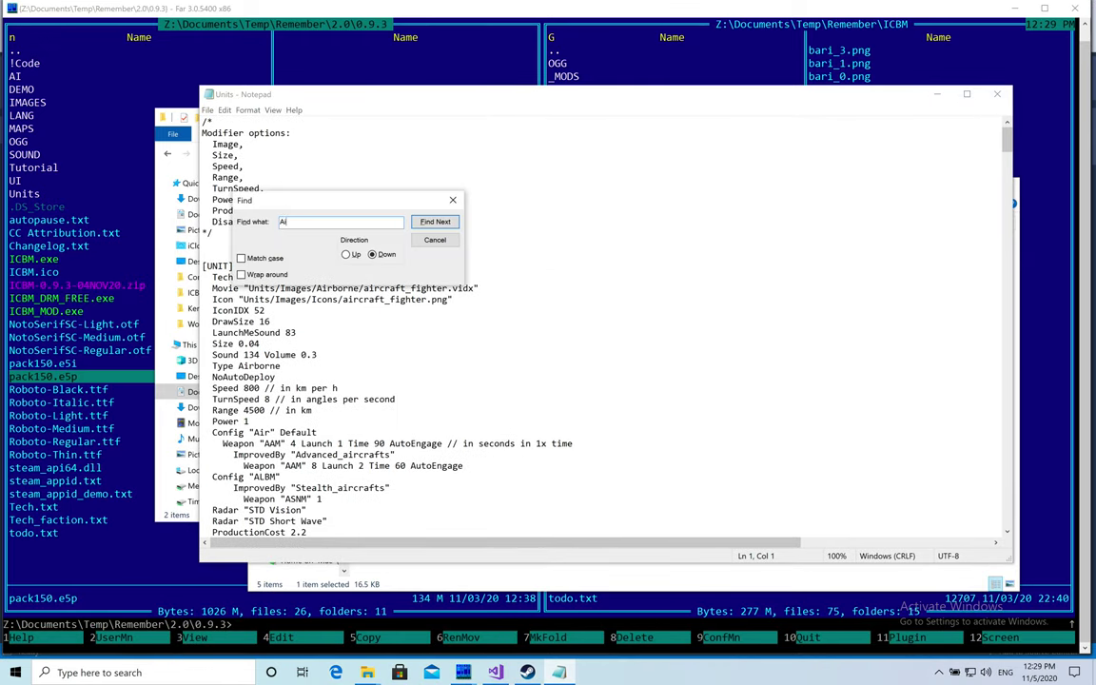
{"action": "key", "text": "Return"}
{"action": "left_click", "coordinate": [511, 459]}
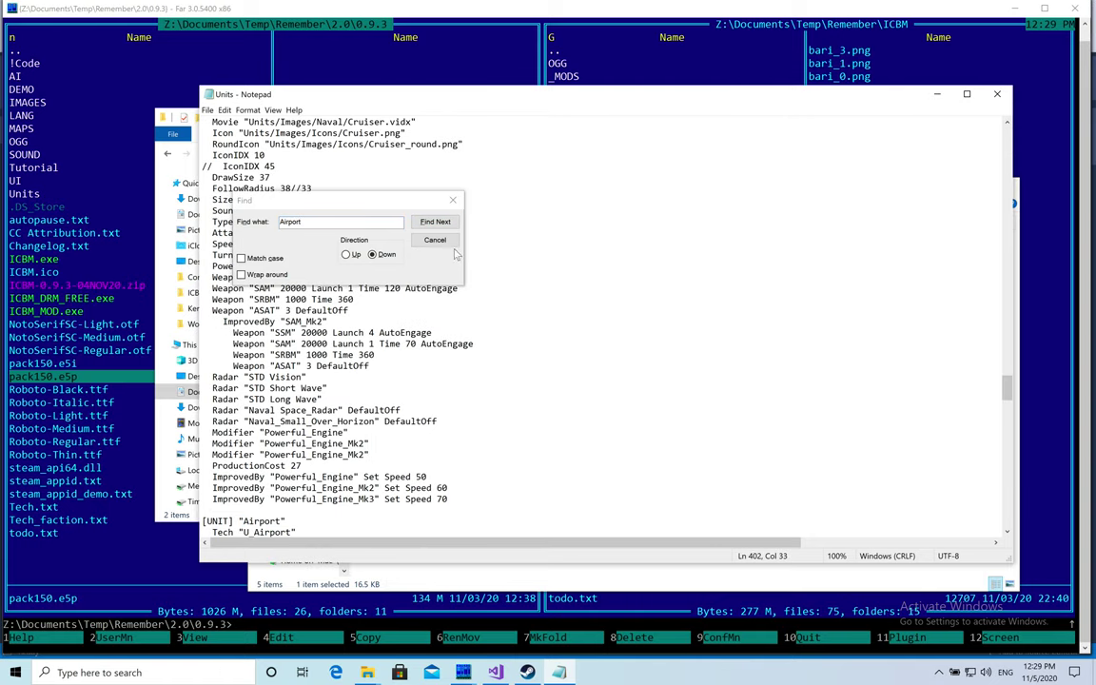
{"action": "left_click", "coordinate": [453, 200]}
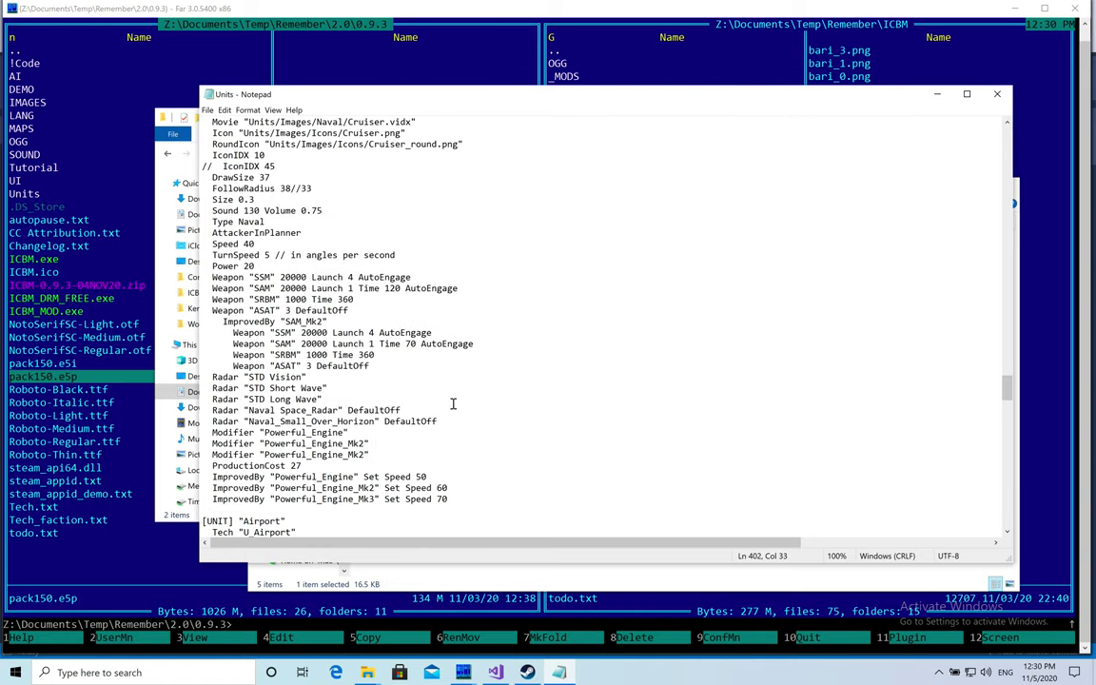
{"action": "scroll", "coordinate": [453, 403], "scroll_direction": "down", "scroll_amount": 5}
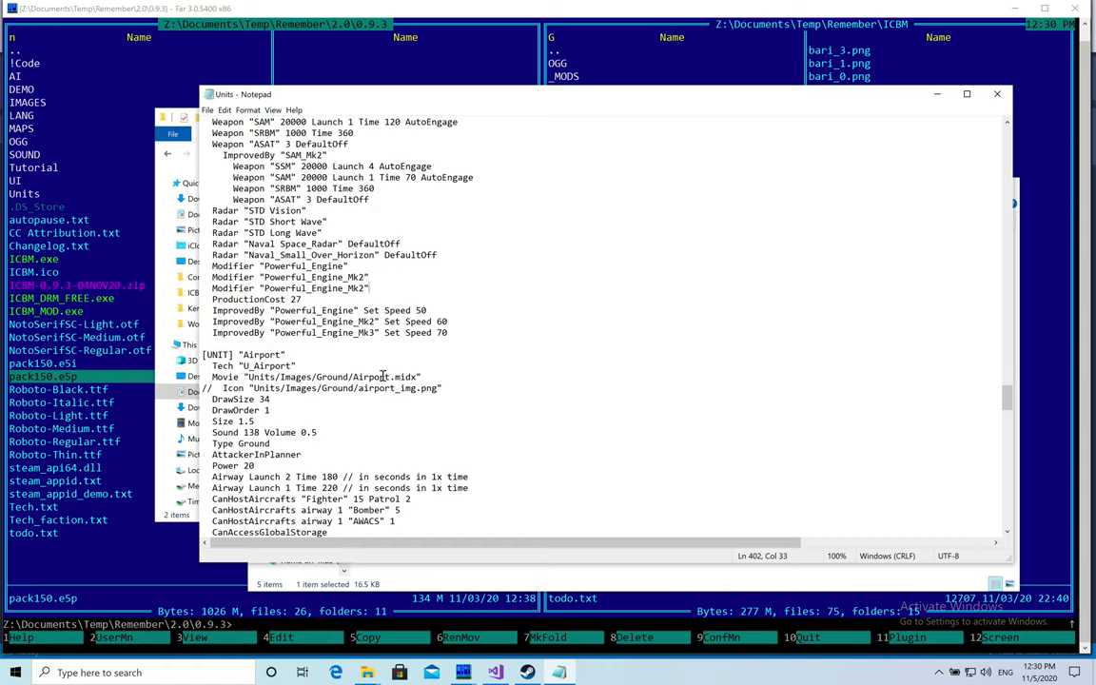
{"action": "mouse_move", "coordinate": [531, 99]}
{"action": "left_mouse_down"}
{"action": "mouse_move", "coordinate": [473, 189]}
{"action": "mouse_move", "coordinate": [481, 123]}
{"action": "mouse_move", "coordinate": [464, 110]}
{"action": "left_mouse_up"}
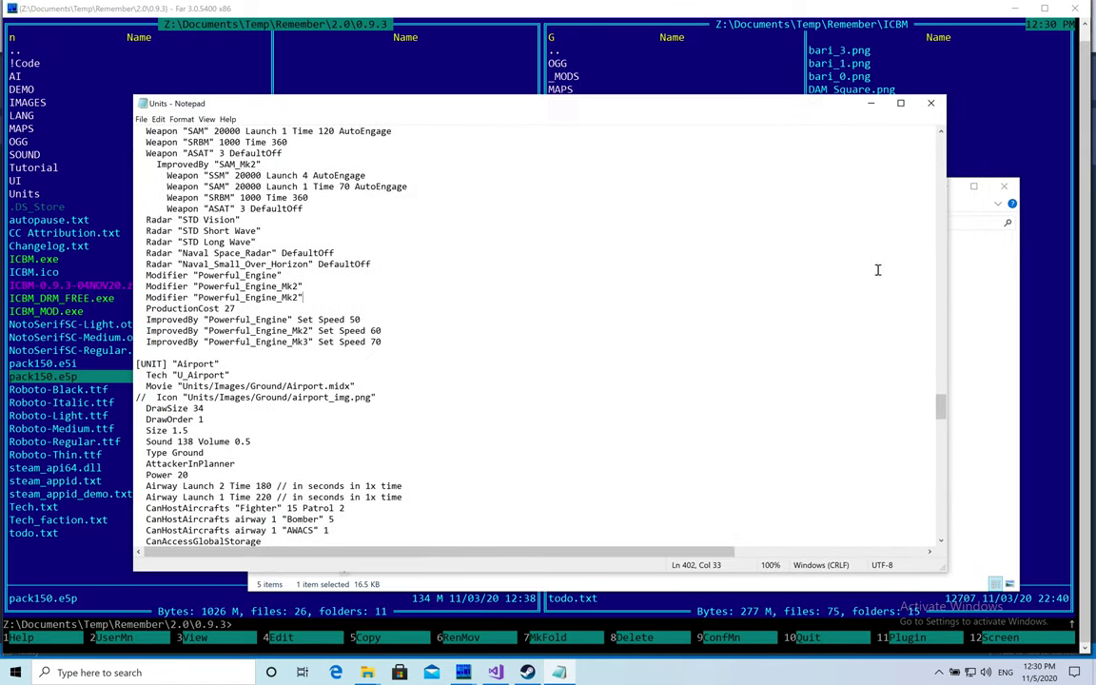
Step: Reopen the installed ICBM Units folder from its parent ICBM folder
{"action": "left_click", "coordinate": [951, 269]}
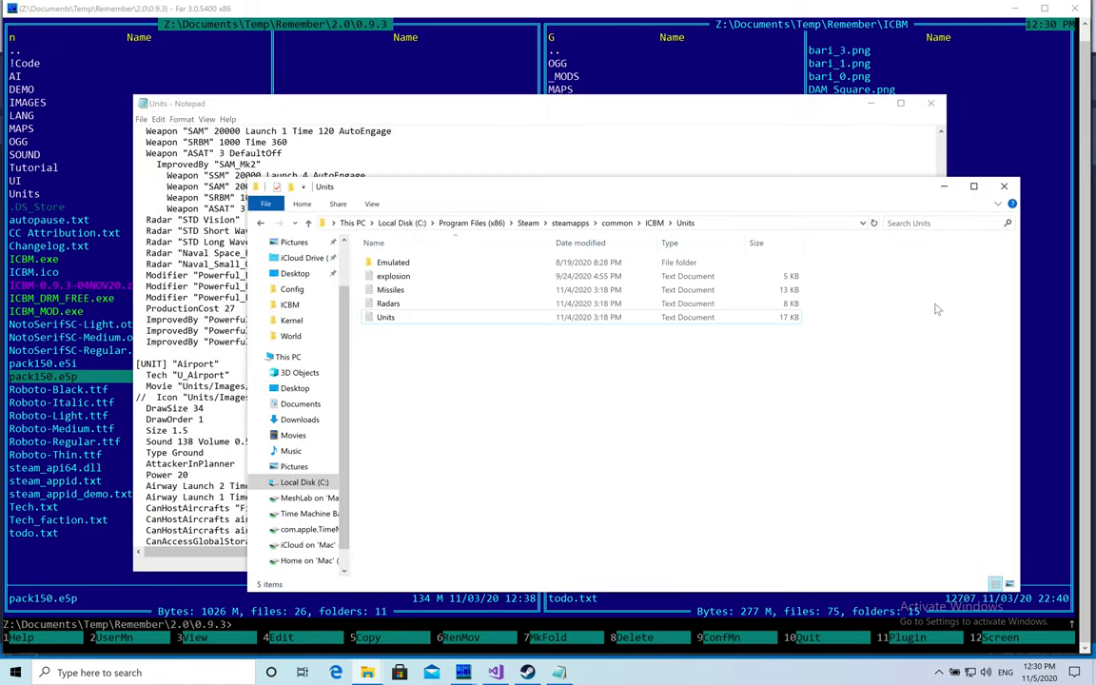
{"action": "left_click", "coordinate": [653, 222]}
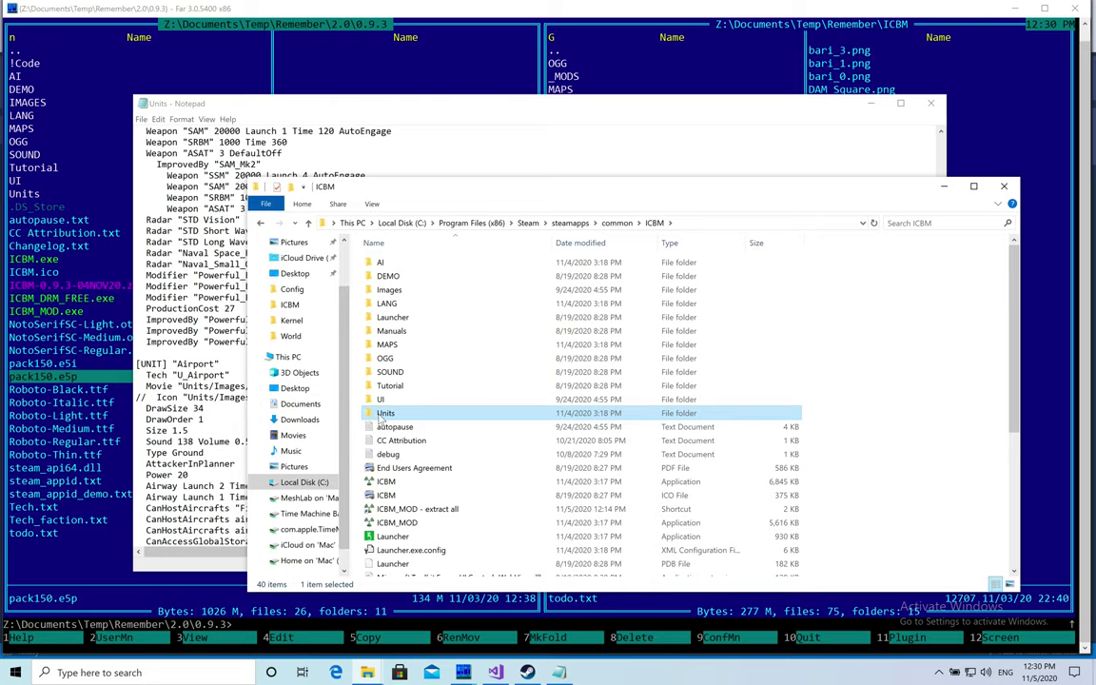
{"action": "double_click", "coordinate": [378, 416]}
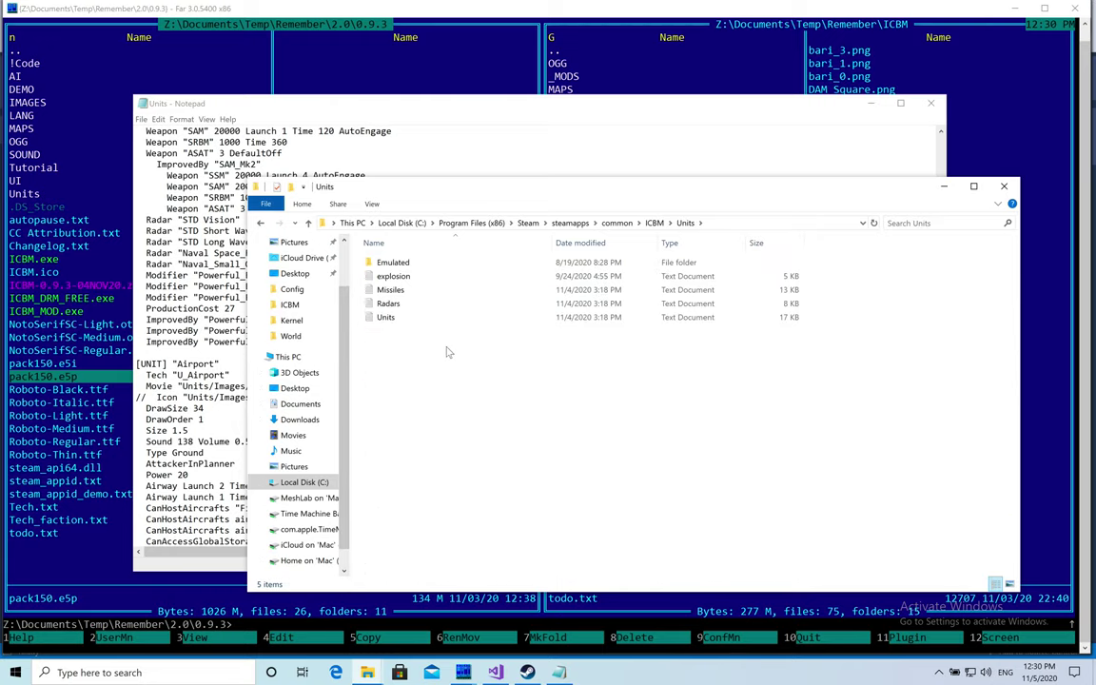
{"action": "left_click_drag", "start_coordinate": [480, 194], "coordinate": [502, 194]}
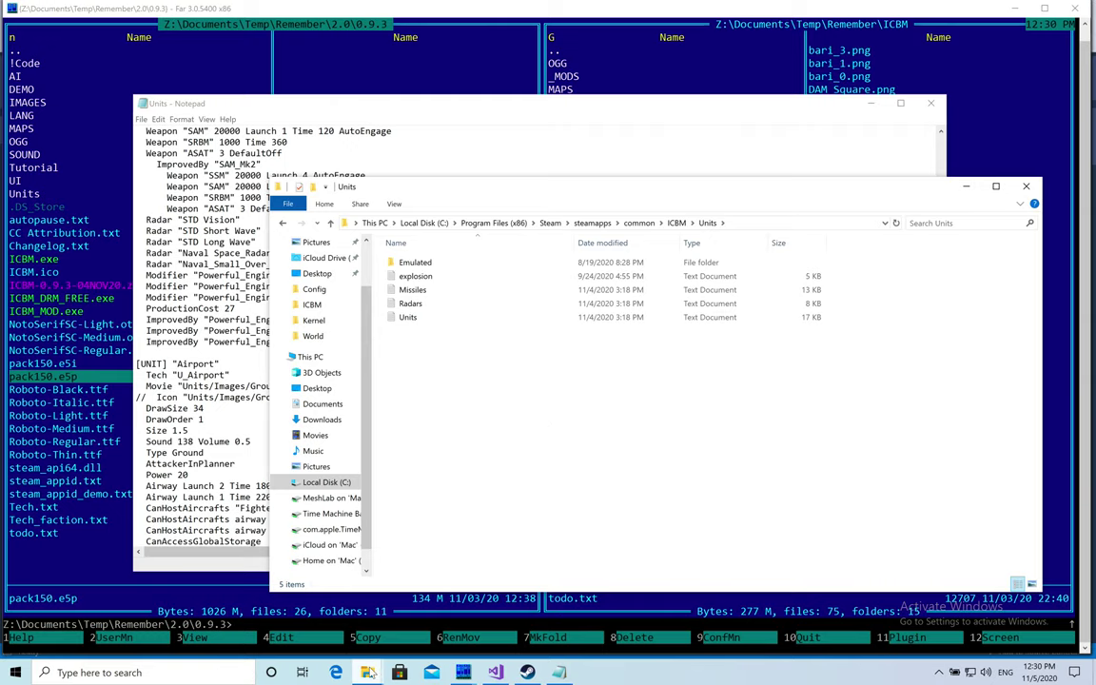
Step: Switch to the UNPACKED window and open its UNITS folder
{"action": "mouse_move", "coordinate": [369, 673]}
{"action": "left_click", "coordinate": [326, 635]}
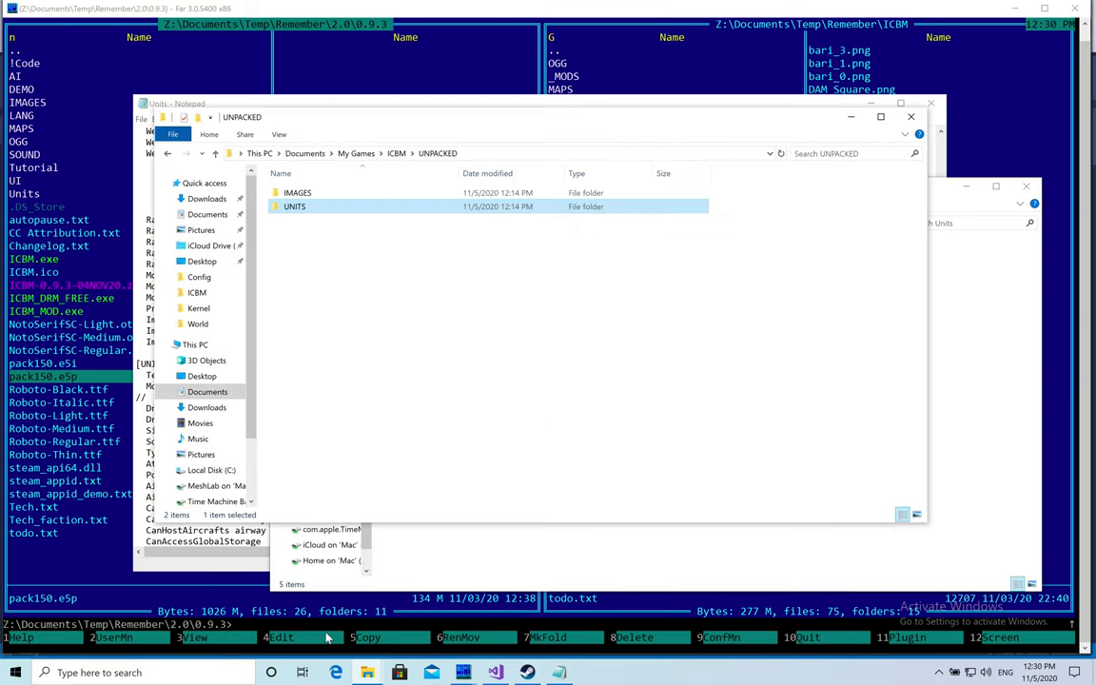
{"action": "double_click", "coordinate": [301, 211]}
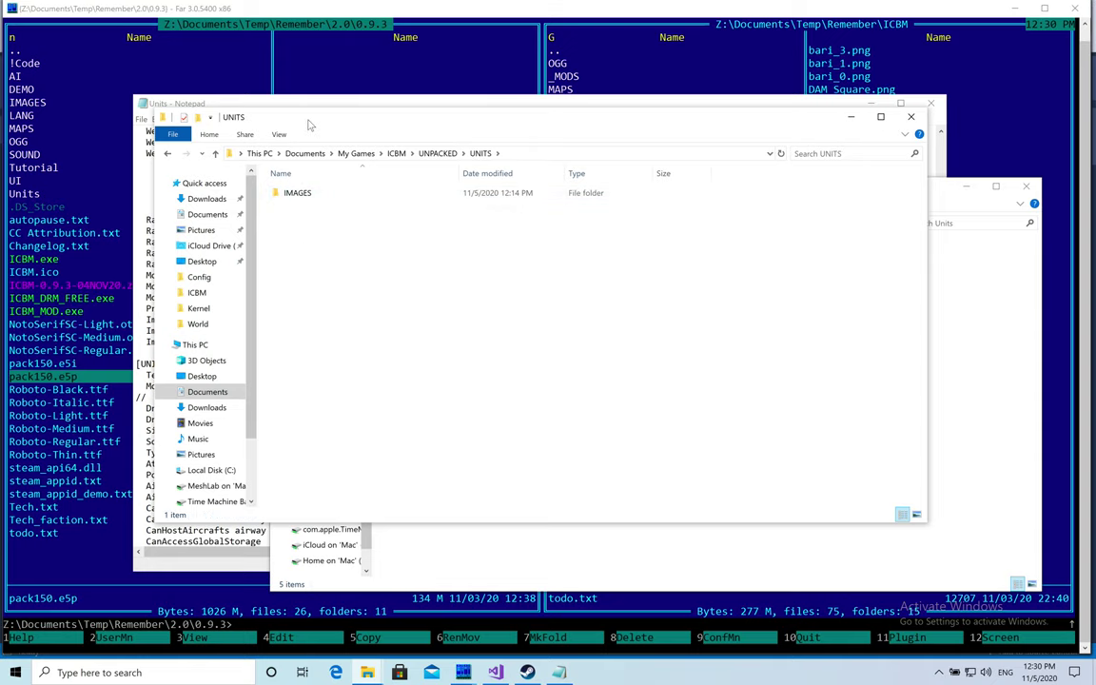
{"action": "mouse_move", "coordinate": [478, 116]}
{"action": "left_mouse_down"}
{"action": "mouse_move", "coordinate": [634, 73]}
{"action": "mouse_move", "coordinate": [652, 180]}
{"action": "left_mouse_up"}
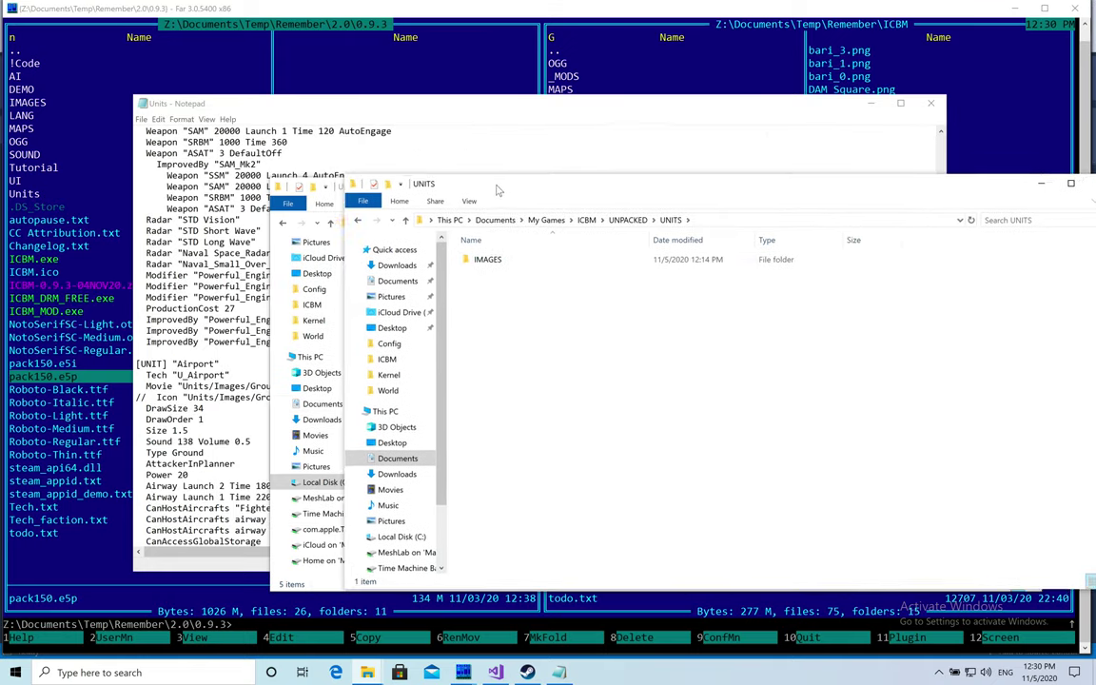
Step: Arrange the Units text window and the UNITS folder window side by side
{"action": "left_click", "coordinate": [539, 107]}
{"action": "left_click_drag", "start_coordinate": [539, 106], "coordinate": [461, 41]}
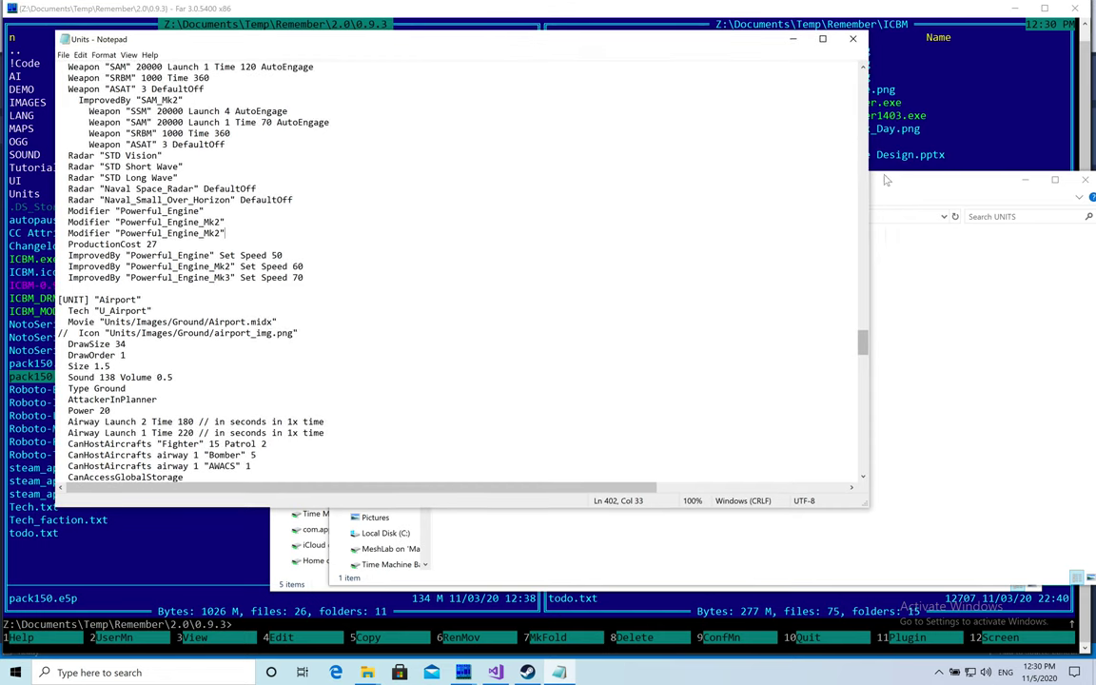
{"action": "left_click", "coordinate": [923, 205]}
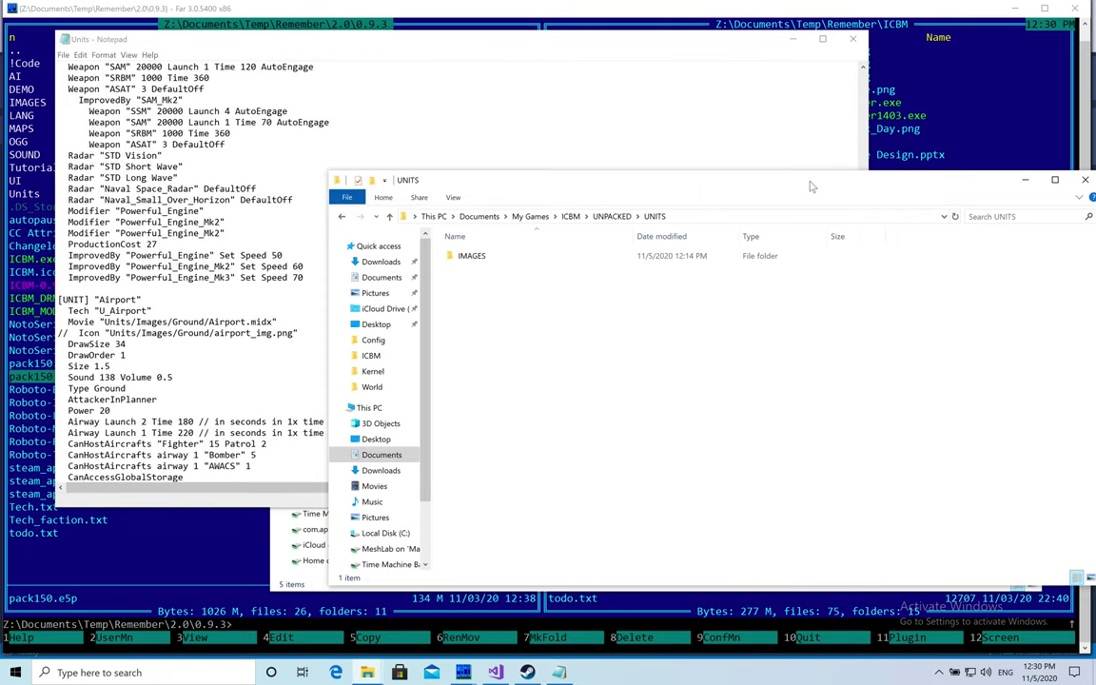
{"action": "mouse_move", "coordinate": [810, 187]}
{"action": "left_mouse_down"}
{"action": "mouse_move", "coordinate": [763, 117]}
{"action": "mouse_move", "coordinate": [769, 130]}
{"action": "left_mouse_up"}
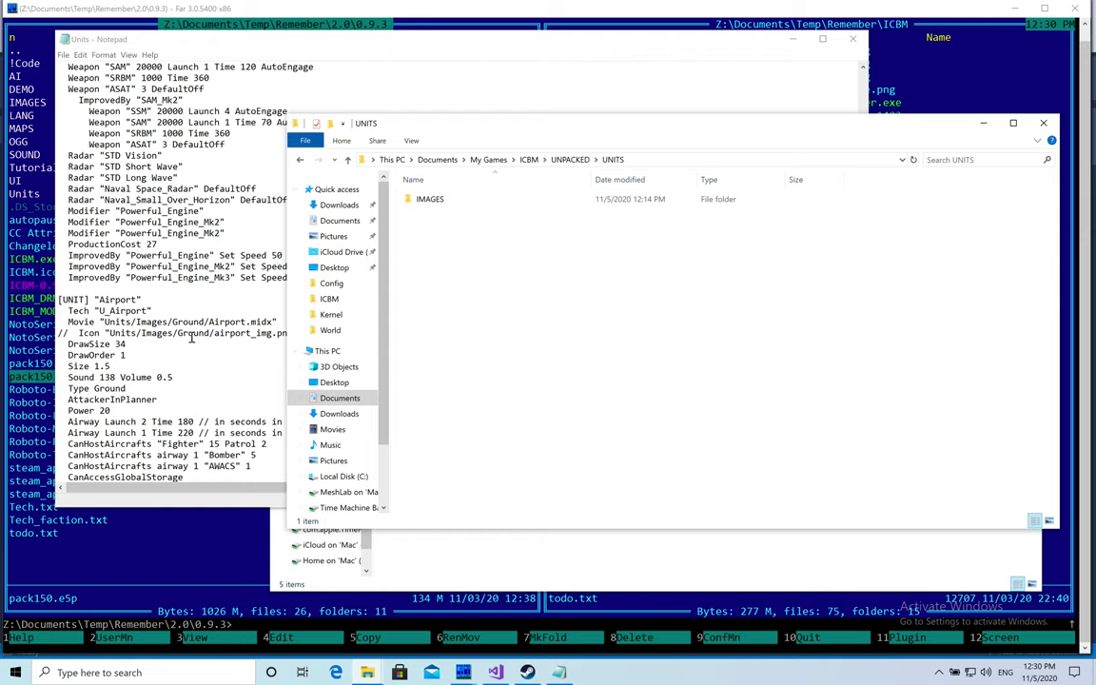
Step: Open IMAGES > GROUND and select the AIRPORT file
{"action": "double_click", "coordinate": [429, 199]}
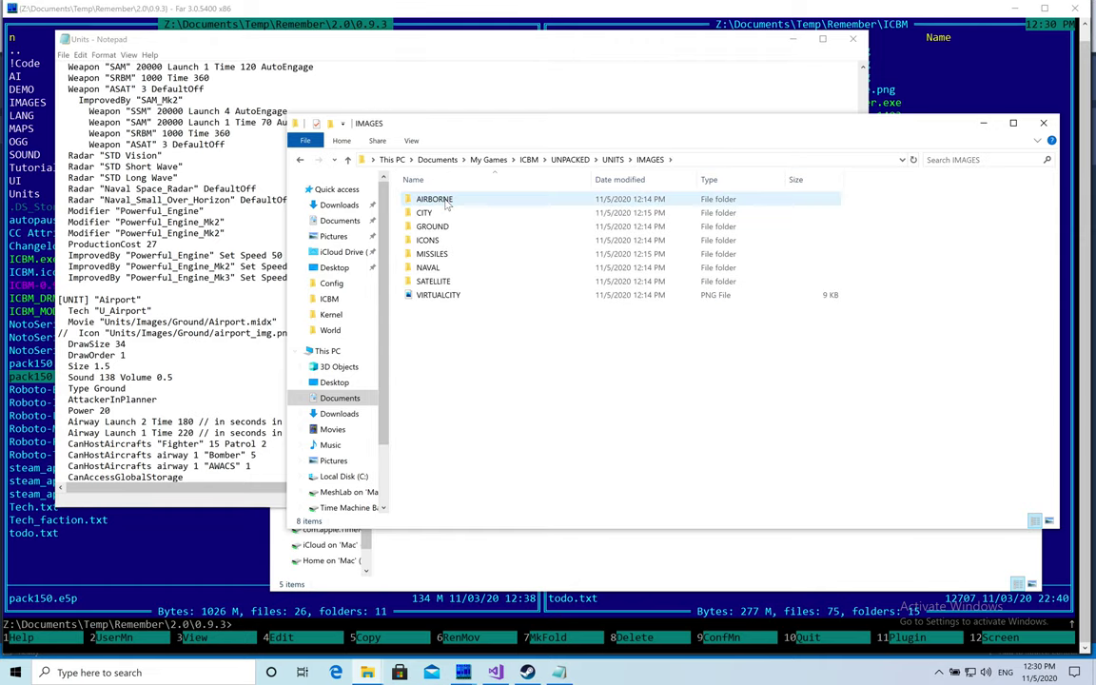
{"action": "double_click", "coordinate": [431, 228]}
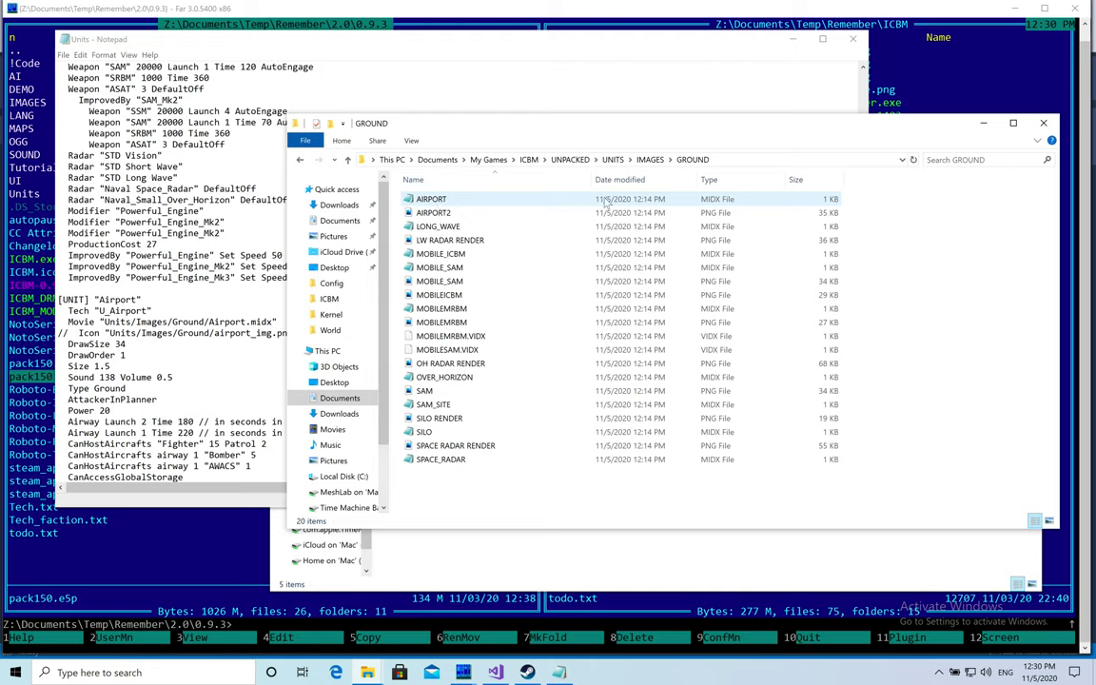
{"action": "left_click", "coordinate": [504, 200]}
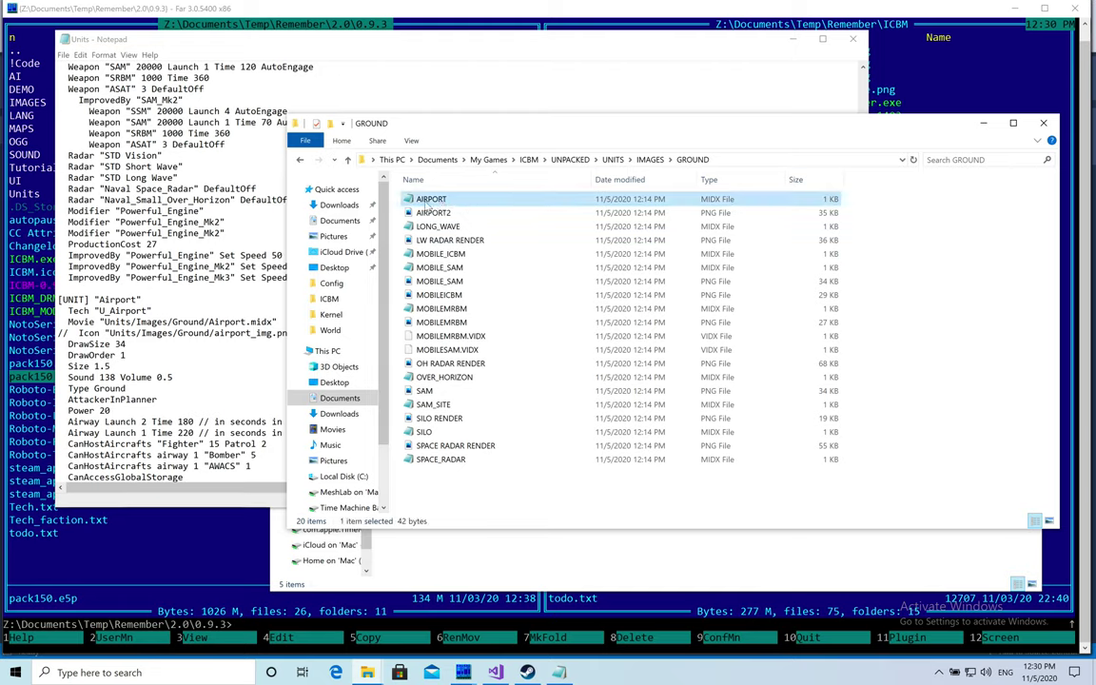
{"action": "mouse_move", "coordinate": [475, 201]}
{"action": "left_mouse_down"}
{"action": "mouse_move", "coordinate": [424, 228]}
{"action": "mouse_move", "coordinate": [420, 209]}
{"action": "left_mouse_up"}
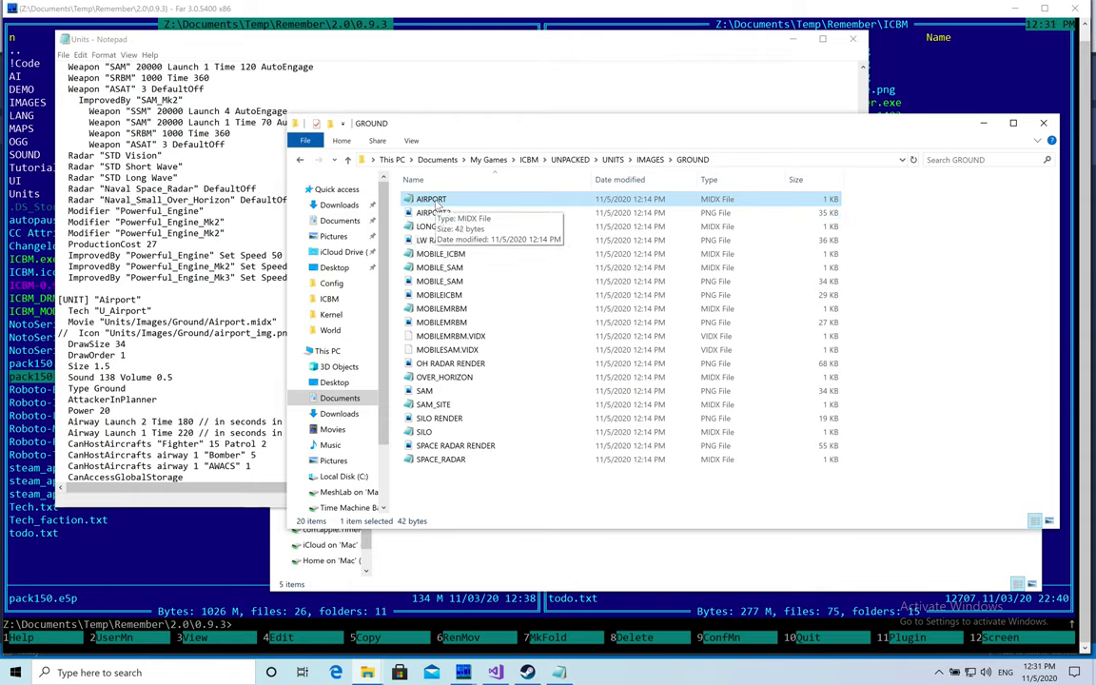
Step: Change the AIRPORT file's image path to units/images/ground/airport2.png in Notepad, then close it
{"action": "double_click", "coordinate": [434, 201]}
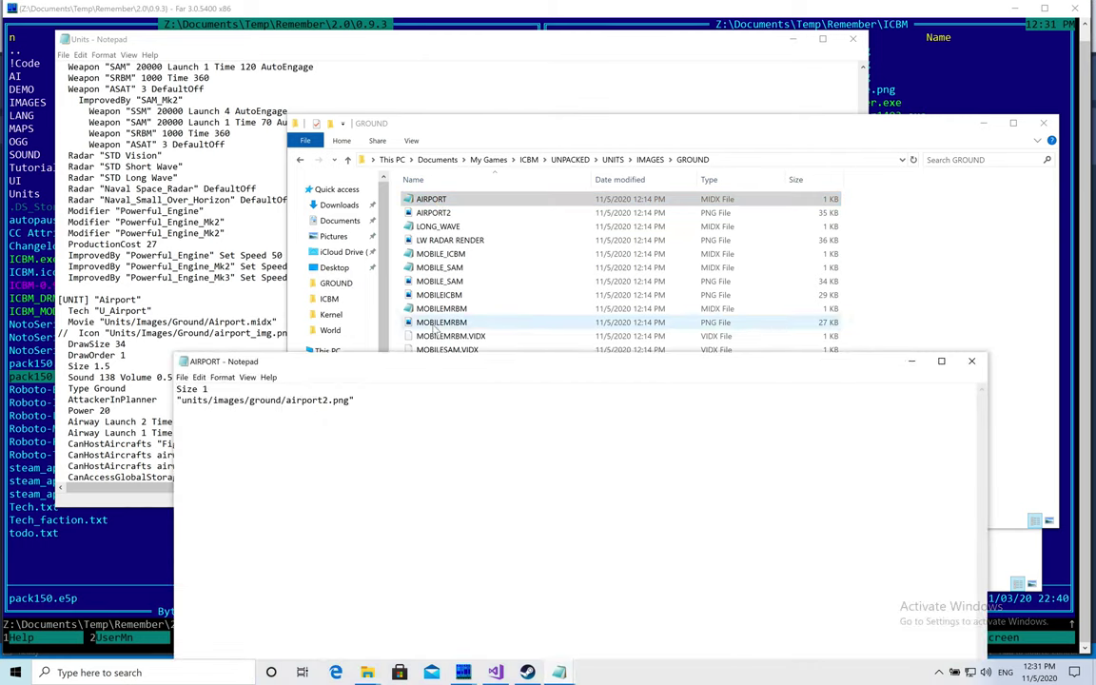
{"action": "mouse_move", "coordinate": [387, 366]}
{"action": "left_mouse_down"}
{"action": "mouse_move", "coordinate": [483, 291]}
{"action": "mouse_move", "coordinate": [575, 196]}
{"action": "mouse_move", "coordinate": [571, 249]}
{"action": "left_mouse_up"}
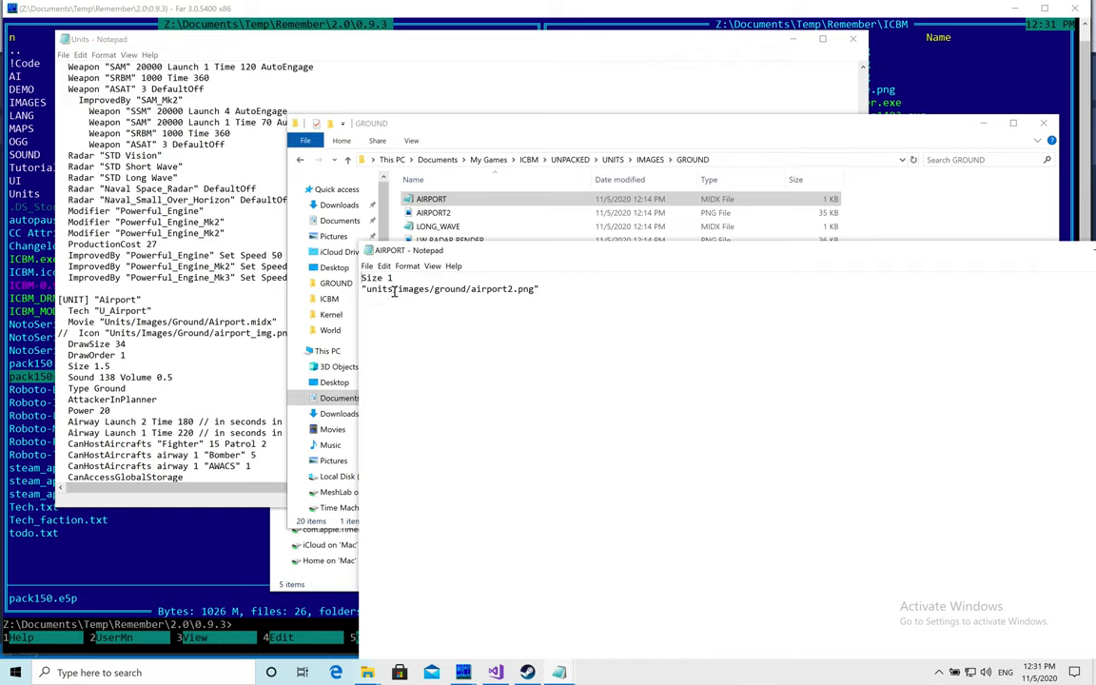
{"action": "left_click", "coordinate": [509, 288]}
{"action": "type", "text": "2"}
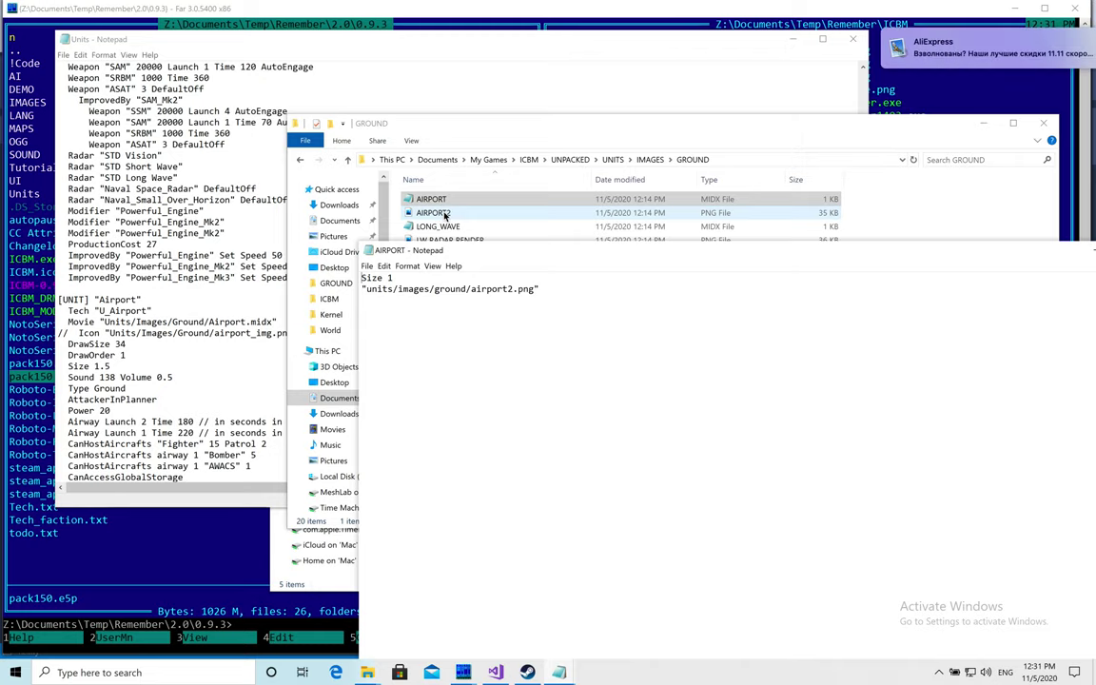
{"action": "left_click_drag", "start_coordinate": [979, 252], "coordinate": [800, 264]}
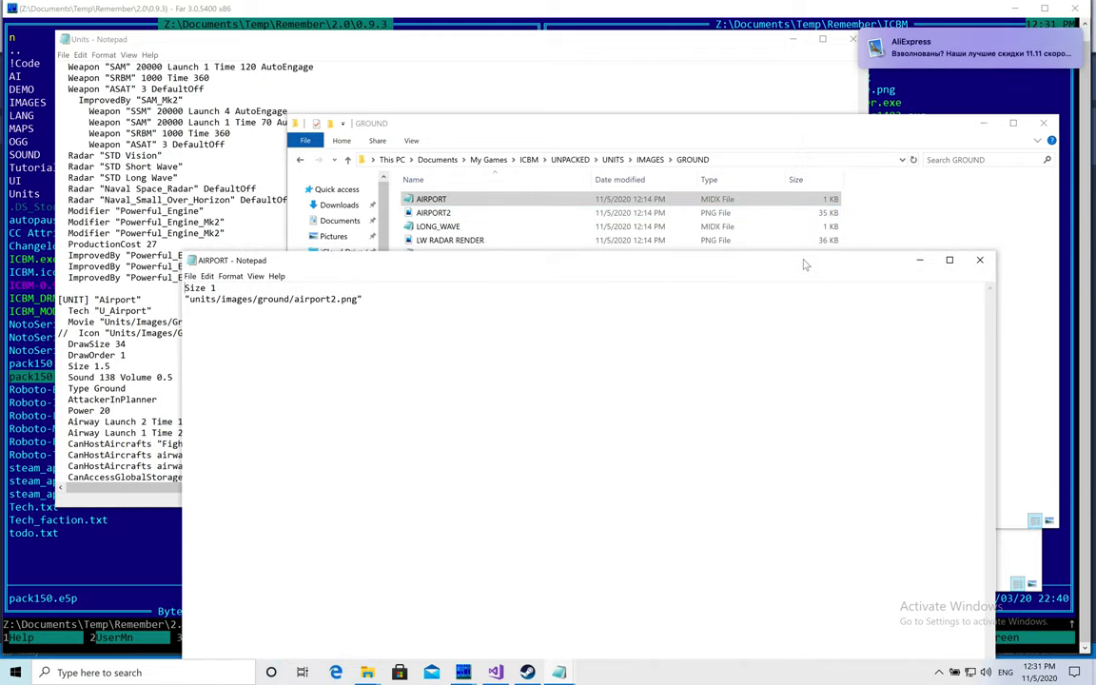
{"action": "left_click", "coordinate": [981, 261]}
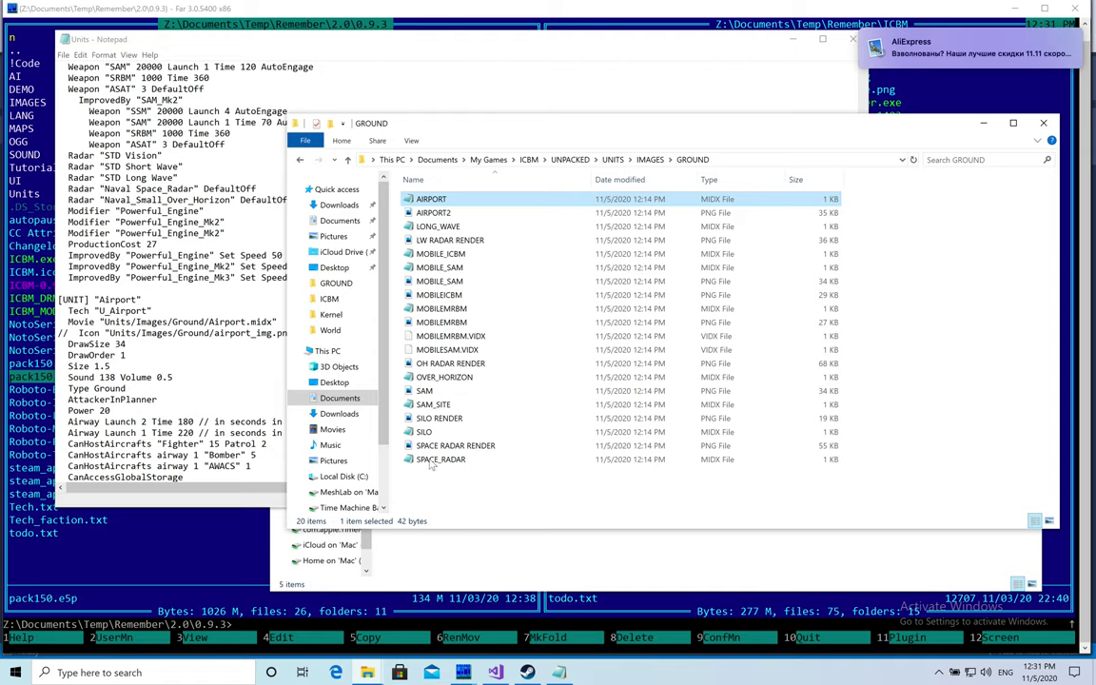
Step: Open the MODS folder in a new window and go into My First Mod
{"action": "right_click", "coordinate": [366, 672]}
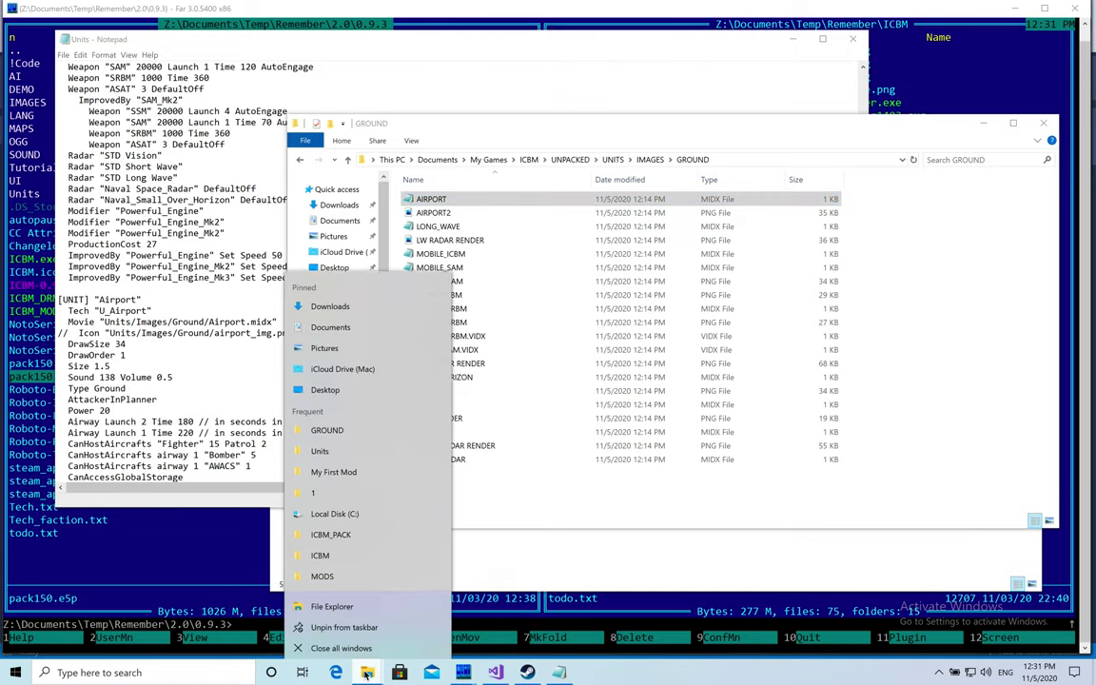
{"action": "left_click", "coordinate": [340, 577]}
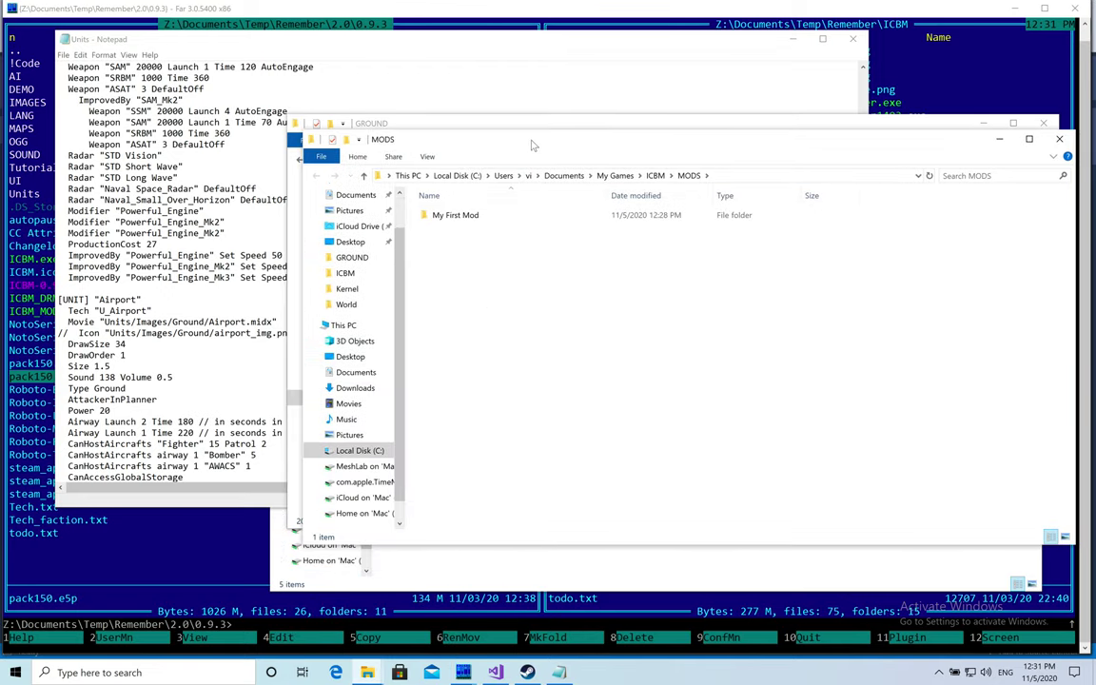
{"action": "mouse_move", "coordinate": [532, 145]}
{"action": "left_mouse_down"}
{"action": "mouse_move", "coordinate": [480, 249]}
{"action": "mouse_move", "coordinate": [455, 269]}
{"action": "mouse_move", "coordinate": [465, 245]}
{"action": "mouse_move", "coordinate": [575, 259]}
{"action": "mouse_move", "coordinate": [543, 254]}
{"action": "left_mouse_up"}
{"action": "double_click", "coordinate": [462, 327]}
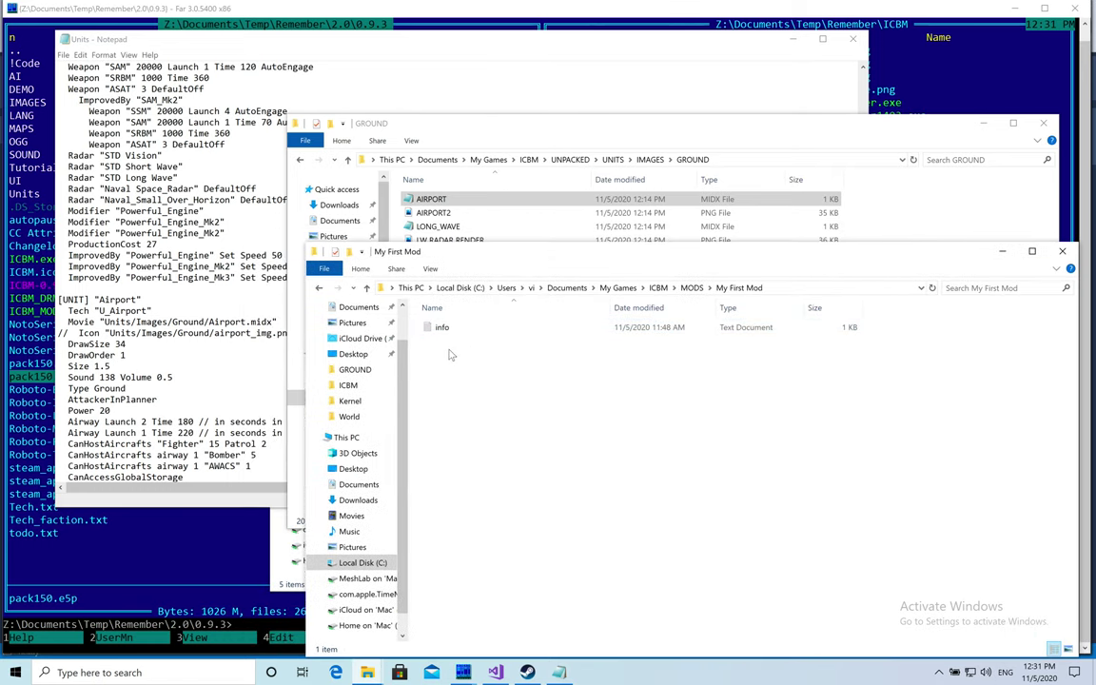
Step: Create a Units folder in My First Mod and open it
{"action": "right_click", "coordinate": [451, 355]}
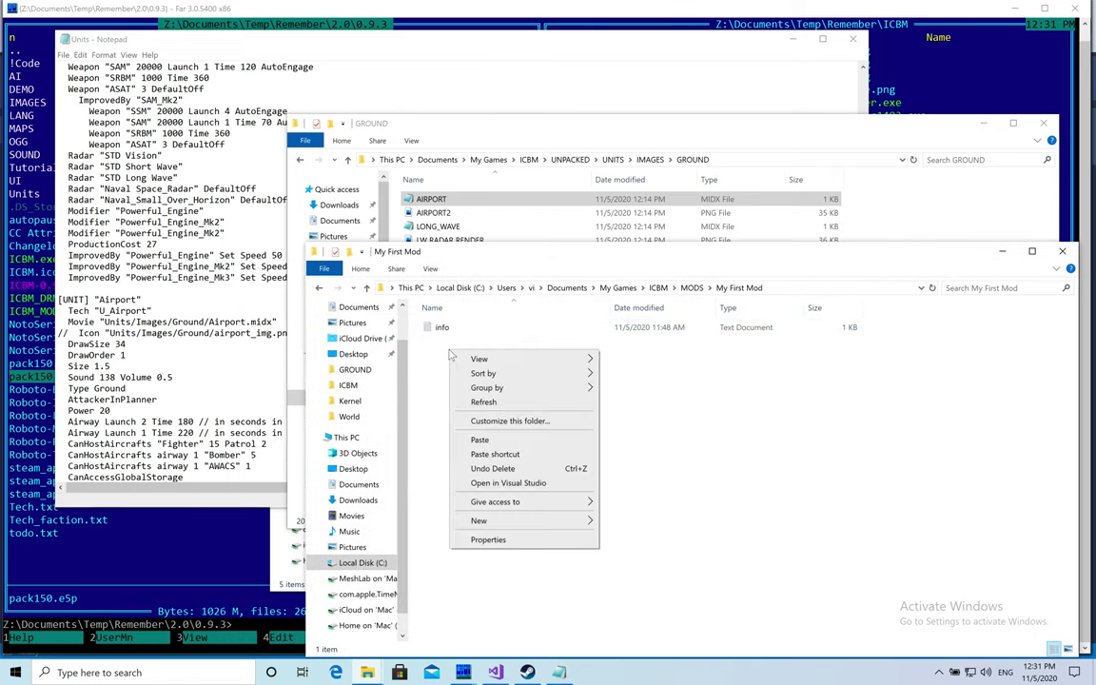
{"action": "mouse_move", "coordinate": [480, 521]}
{"action": "left_click", "coordinate": [609, 522]}
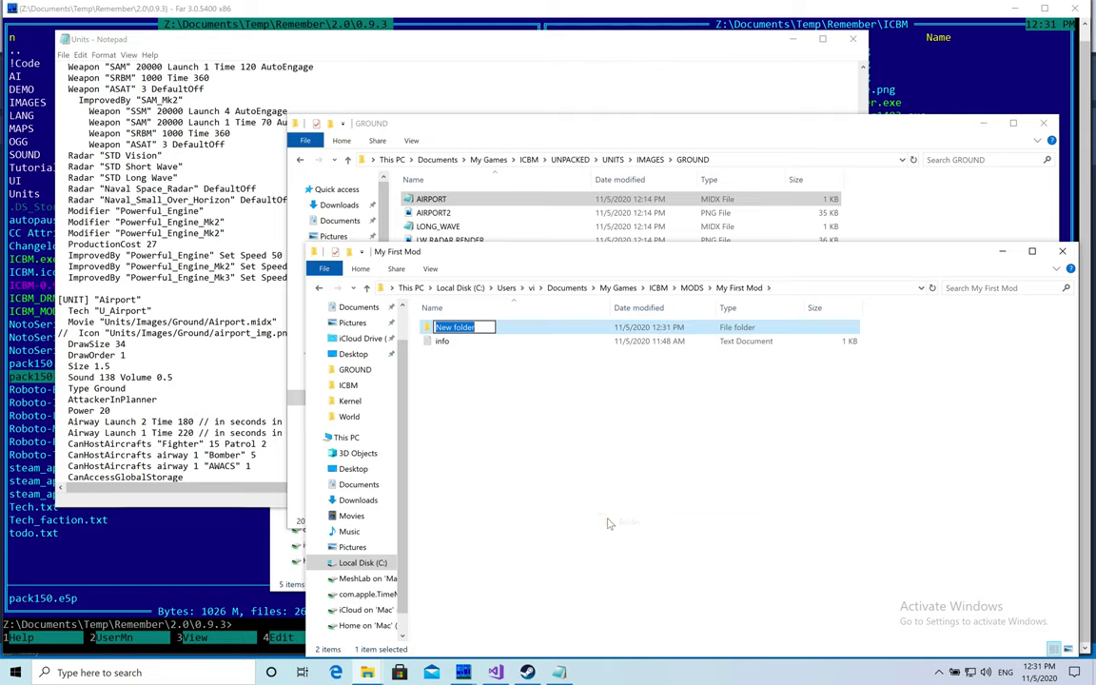
{"action": "type", "text": "Units"}
{"action": "key", "text": "Return"}
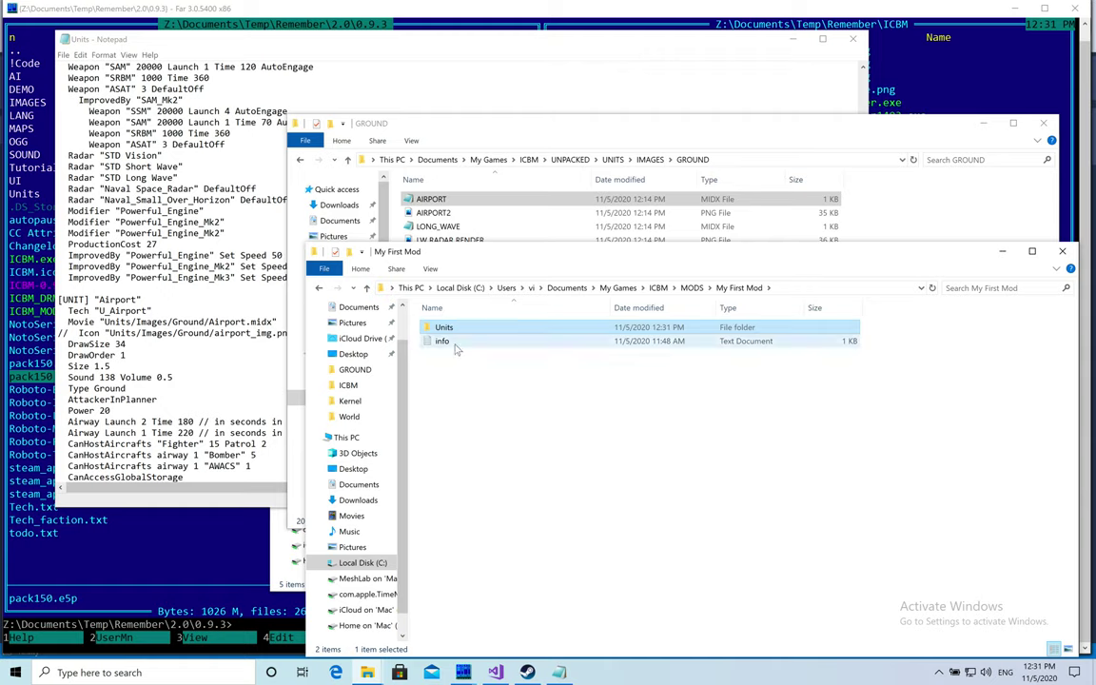
{"action": "double_click", "coordinate": [441, 329]}
Step: Create an Images folder inside Units and open it
{"action": "right_click", "coordinate": [477, 384]}
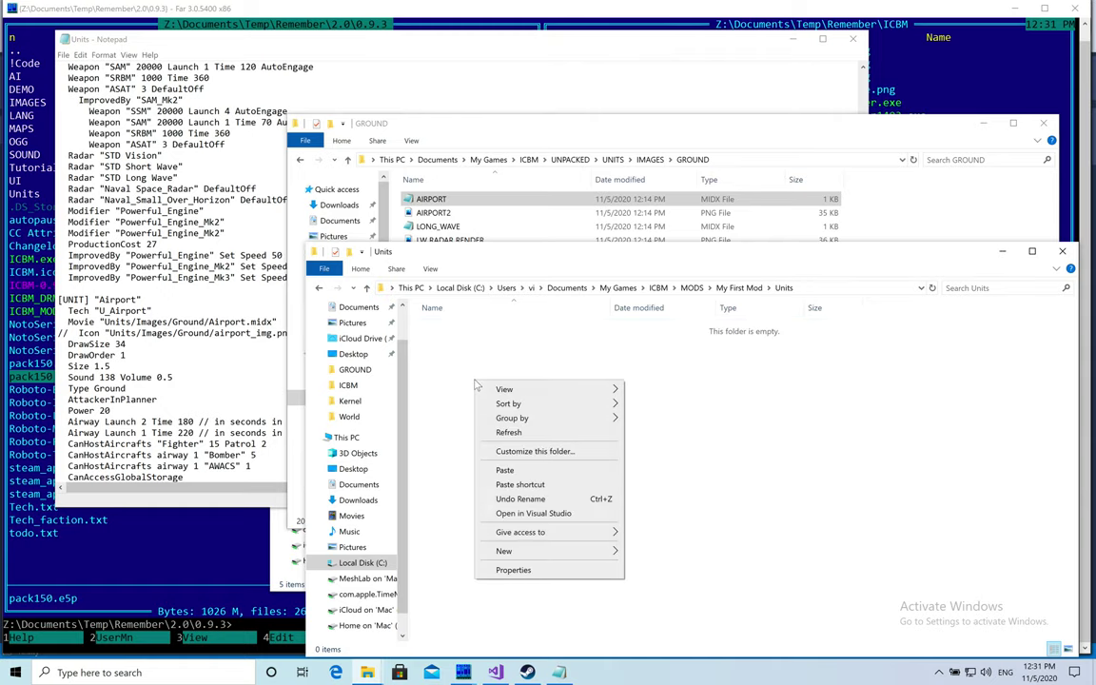
{"action": "mouse_move", "coordinate": [596, 550]}
{"action": "left_click", "coordinate": [654, 557]}
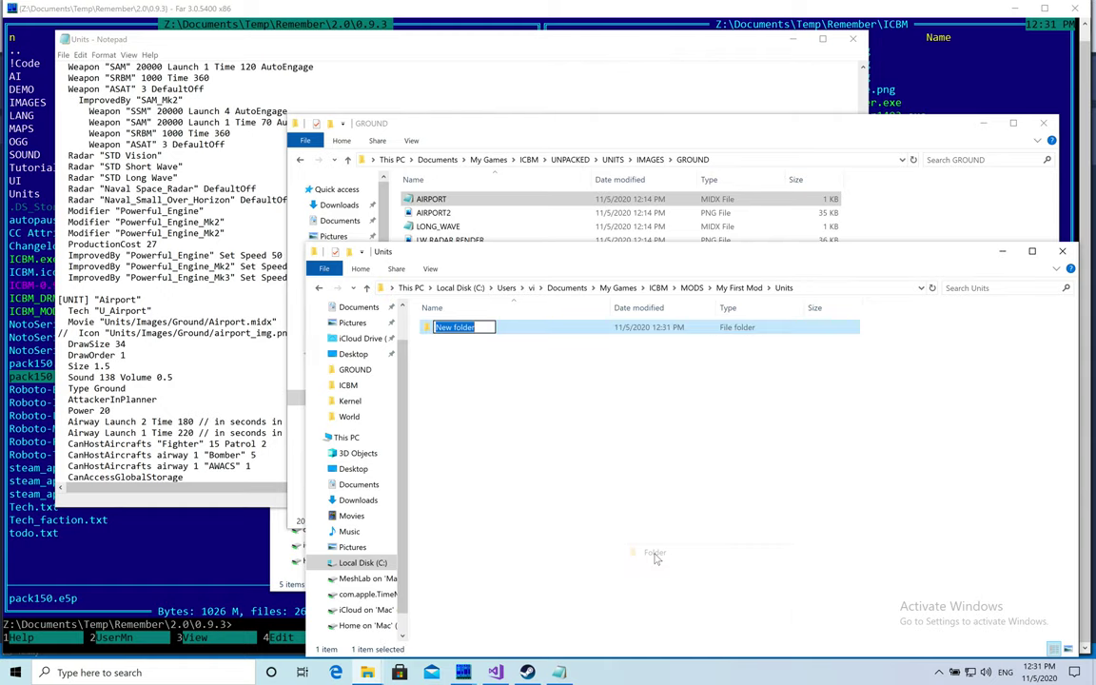
{"action": "type", "text": "Images"}
{"action": "key", "text": "Return"}
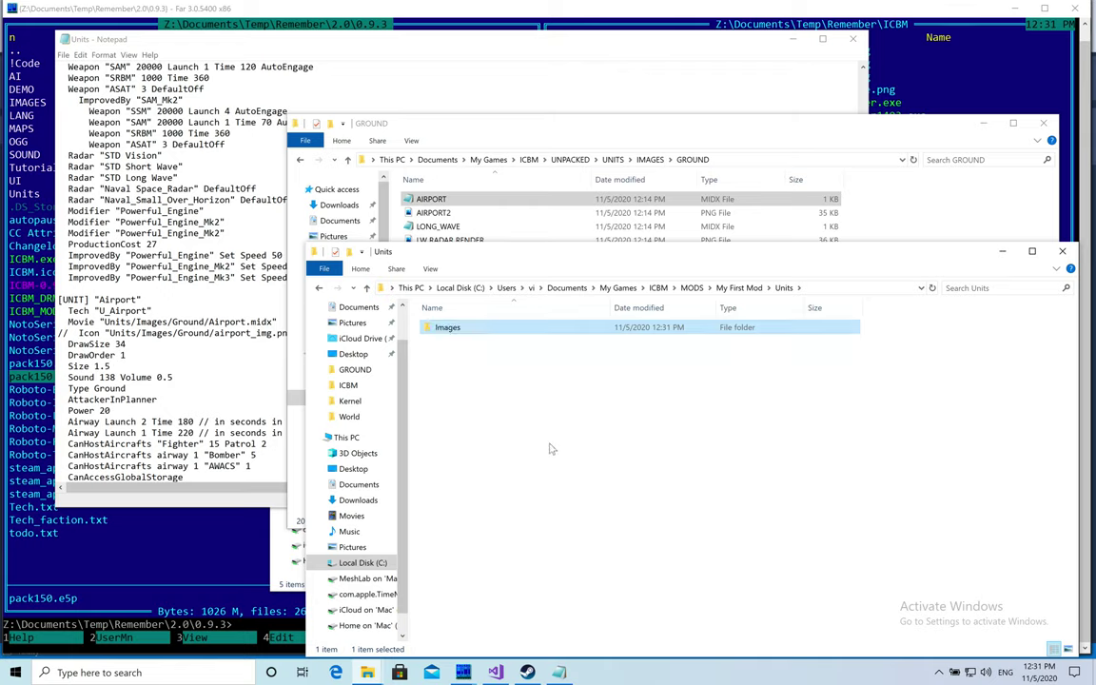
{"action": "left_click", "coordinate": [481, 330]}
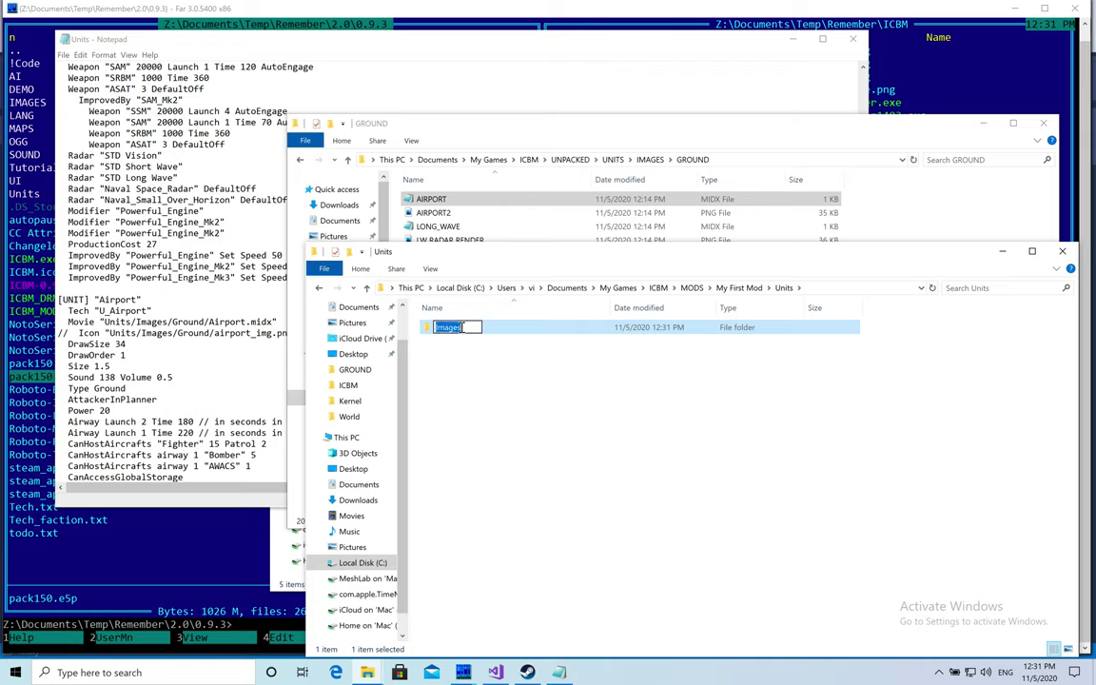
{"action": "double_click", "coordinate": [428, 328]}
Step: Create a Ground folder inside Images and open it
{"action": "right_click", "coordinate": [501, 407]}
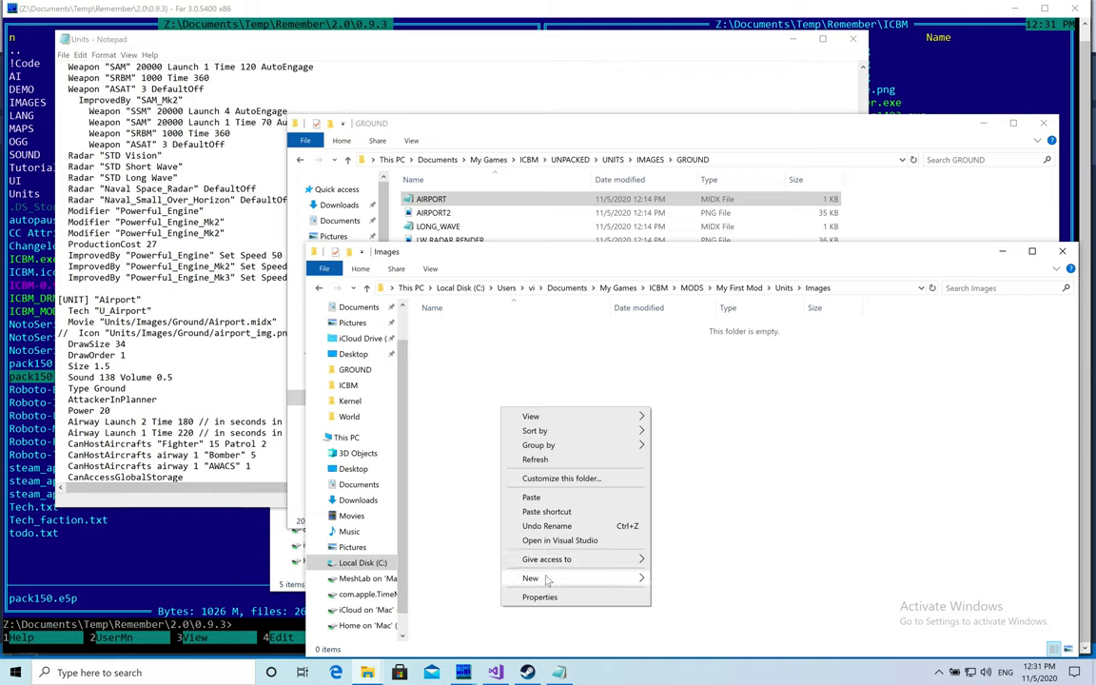
{"action": "mouse_move", "coordinate": [563, 577]}
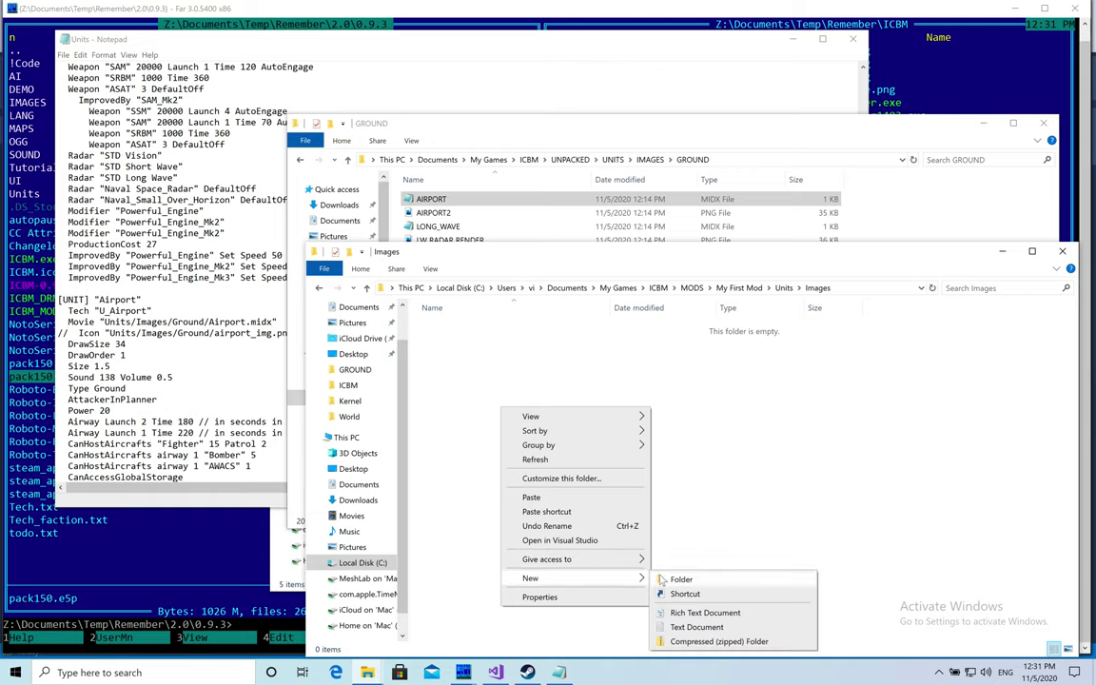
{"action": "left_click", "coordinate": [677, 579]}
{"action": "type", "text": "Gro"}
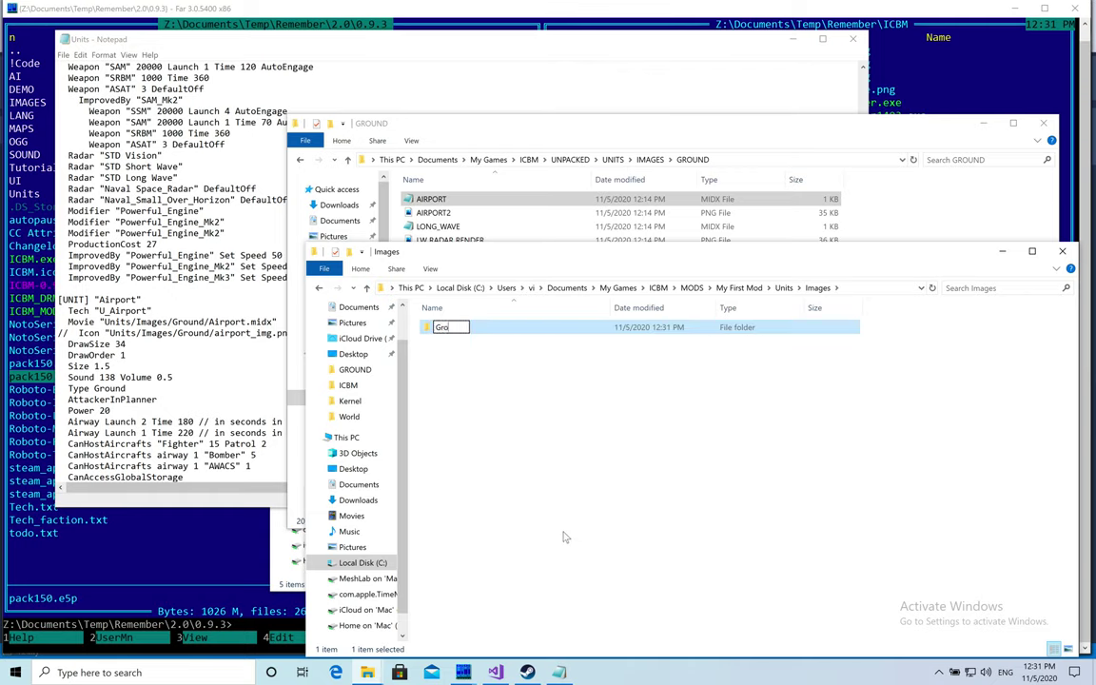
{"action": "type", "text": "und"}
{"action": "key", "text": "Return"}
{"action": "double_click", "coordinate": [466, 334]}
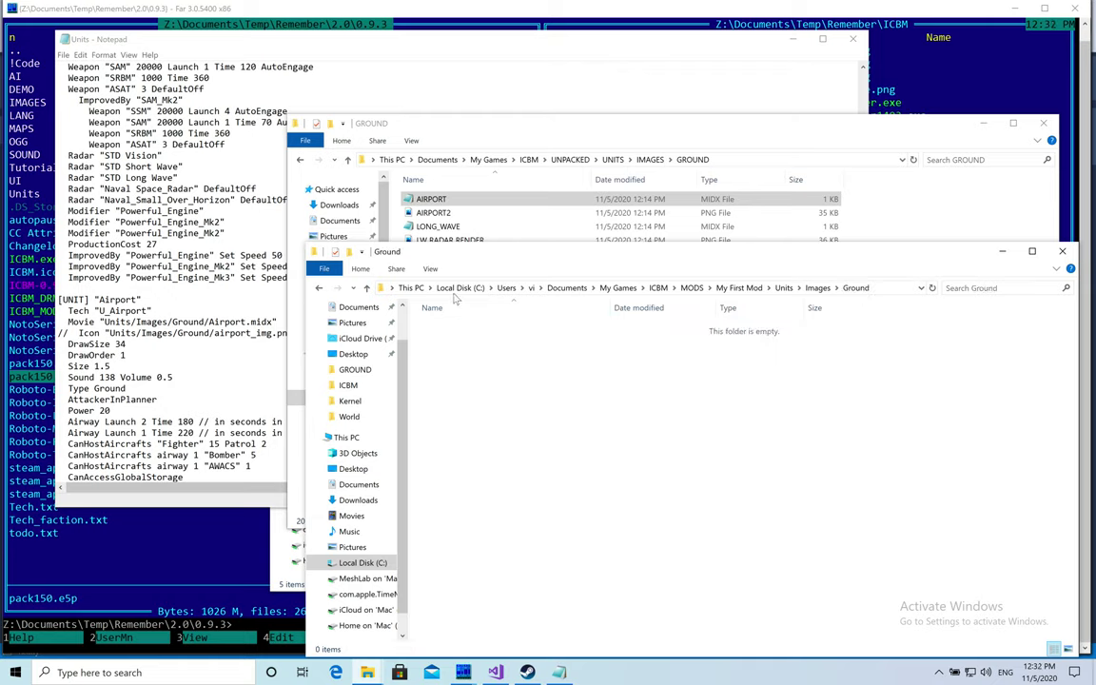
Step: Copy AIRPORT2 from the unpacked GROUND folder and paste it into the mod's Ground folder
{"action": "left_click", "coordinate": [440, 215]}
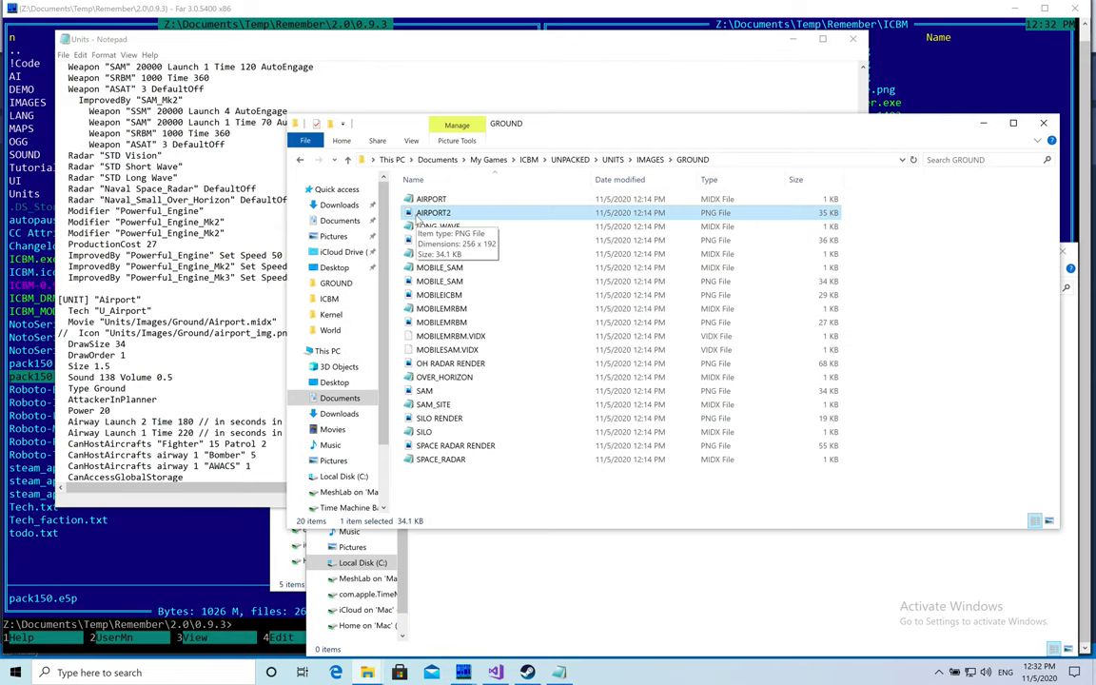
{"action": "right_click", "coordinate": [425, 218]}
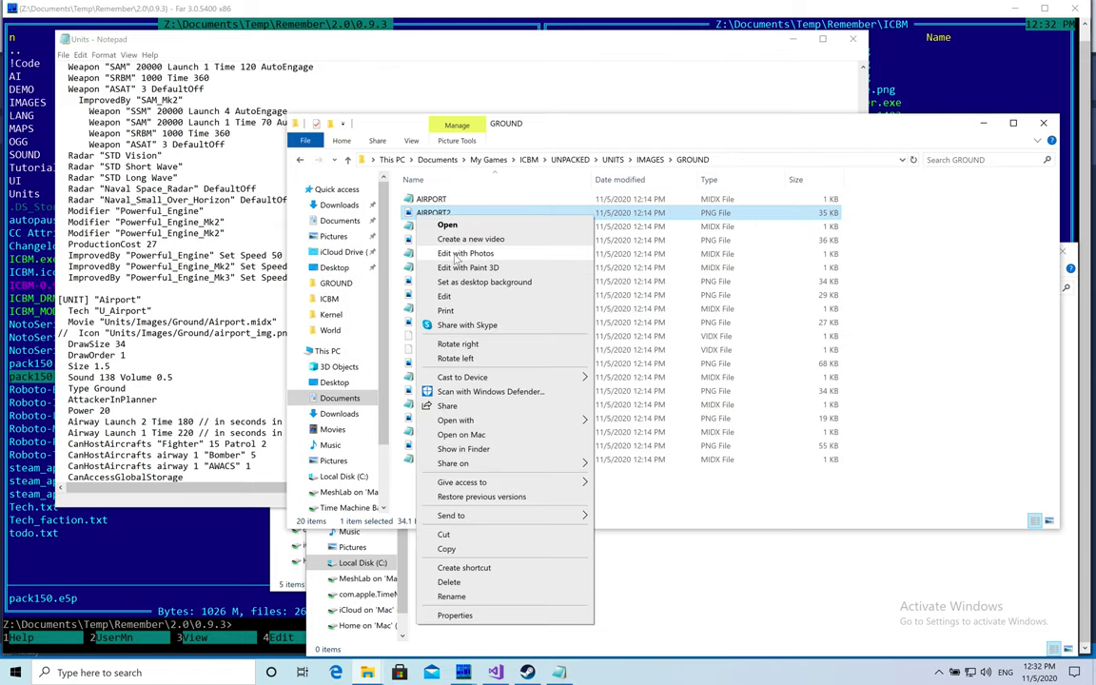
{"action": "left_click", "coordinate": [473, 549]}
{"action": "left_click", "coordinate": [475, 561]}
{"action": "right_click", "coordinate": [482, 452]}
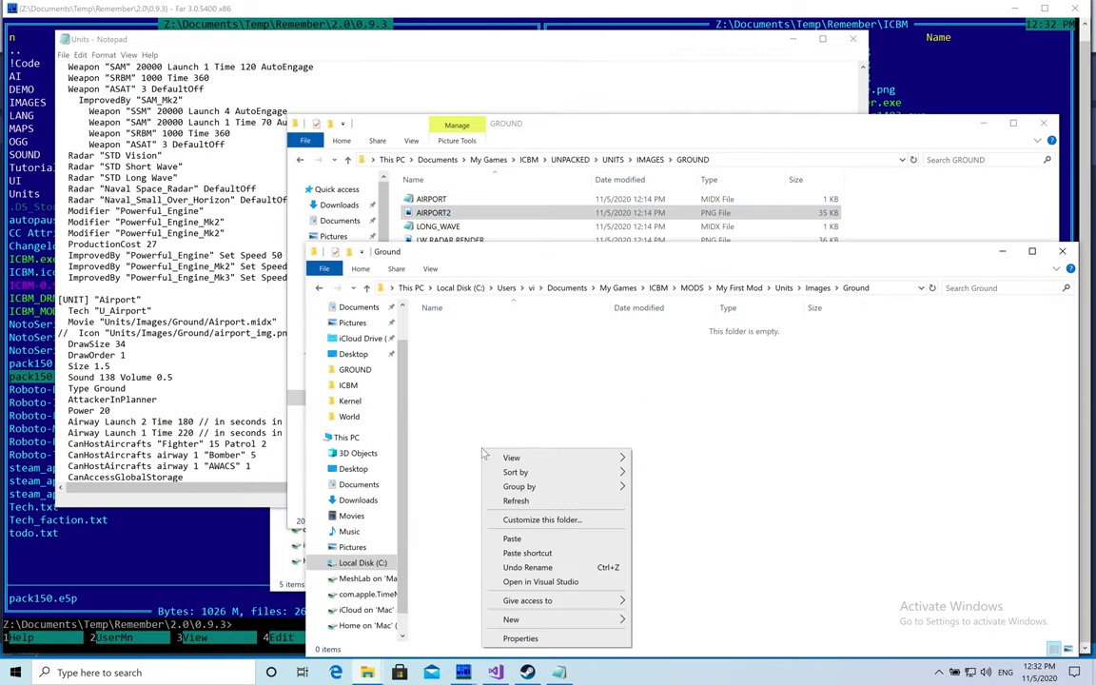
{"action": "left_click", "coordinate": [530, 539]}
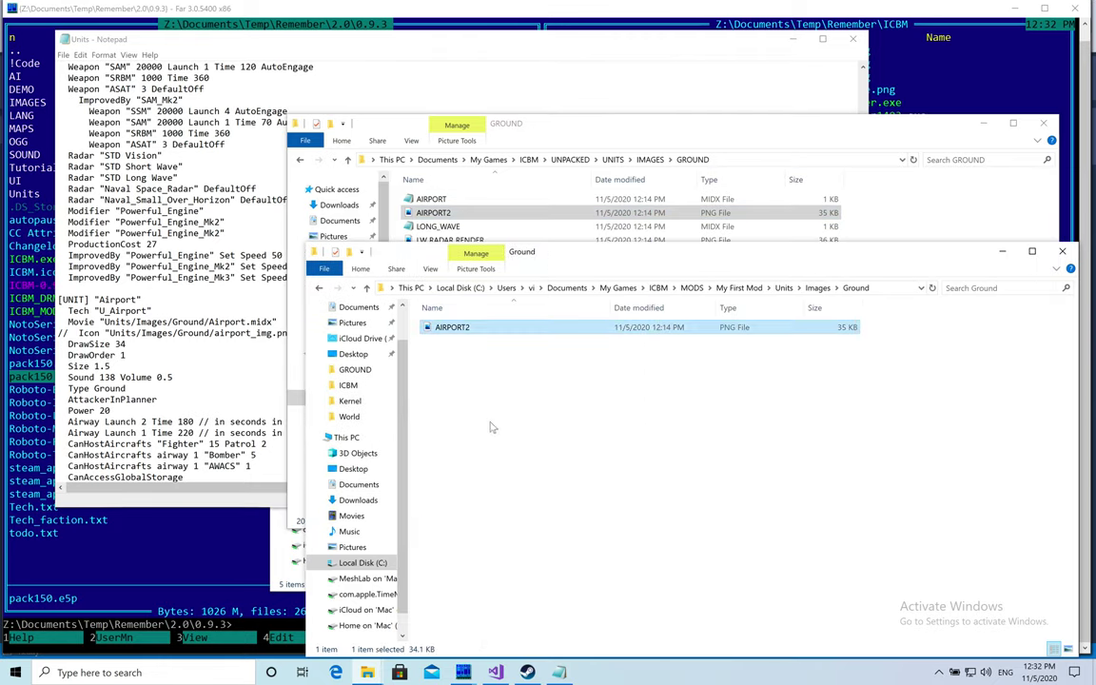
{"action": "right_click", "coordinate": [452, 328]}
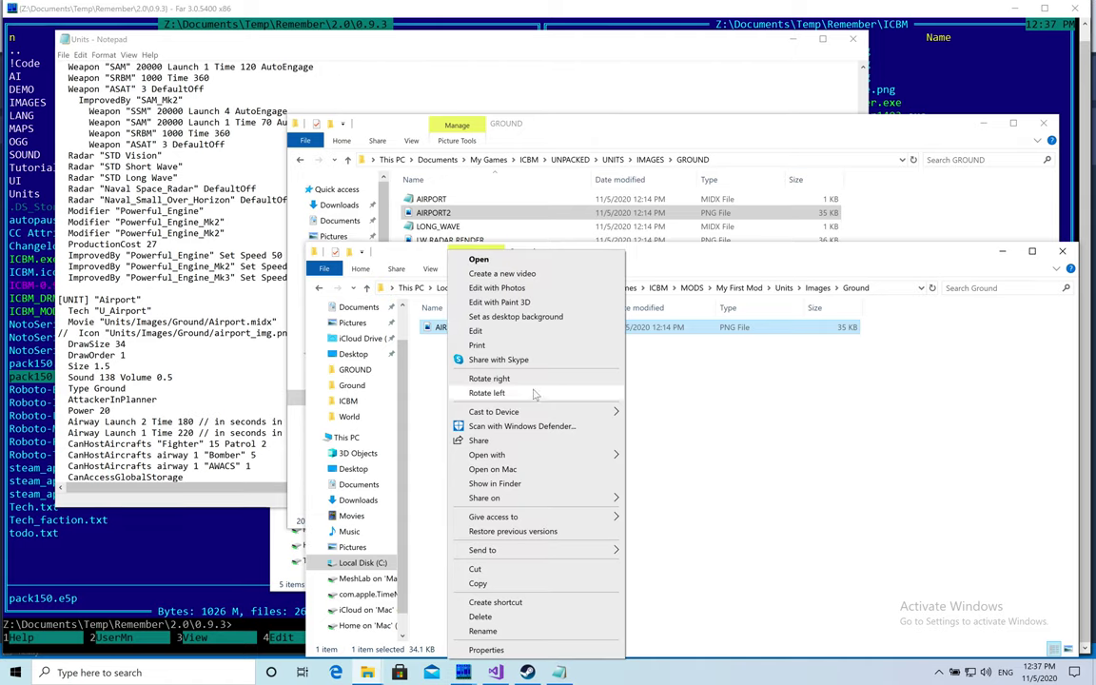
Step: Open AIRPORT2 in Paint, switch brush style, and scribble black over the airplane's middle, undoing a stray dot
{"action": "mouse_move", "coordinate": [504, 455]}
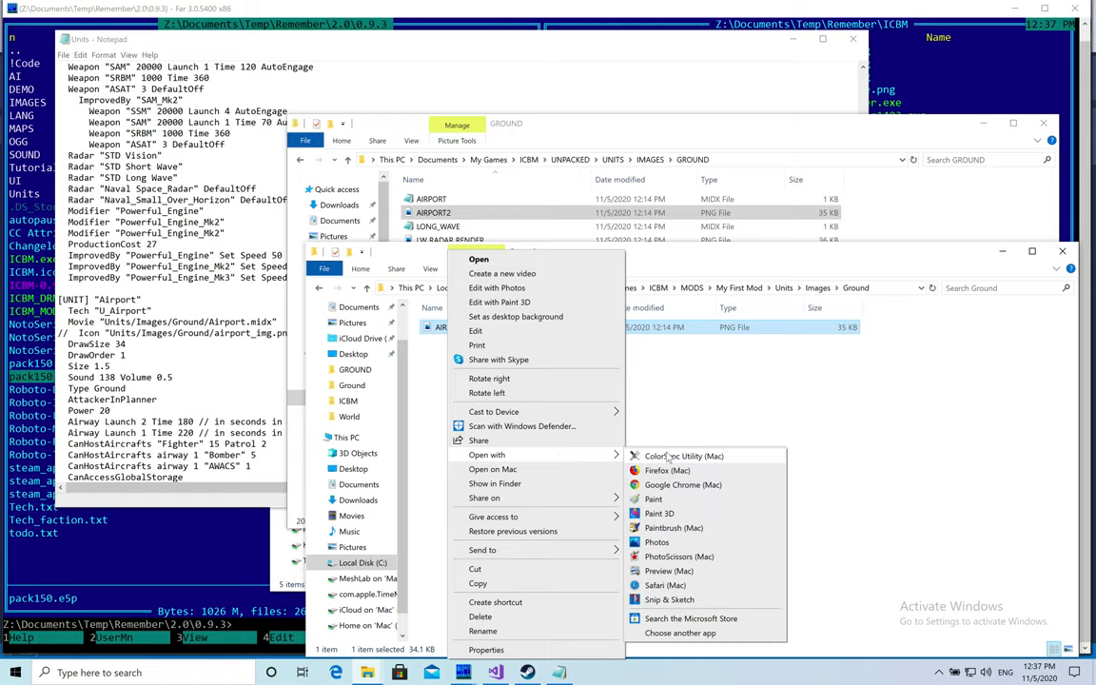
{"action": "left_click", "coordinate": [654, 498]}
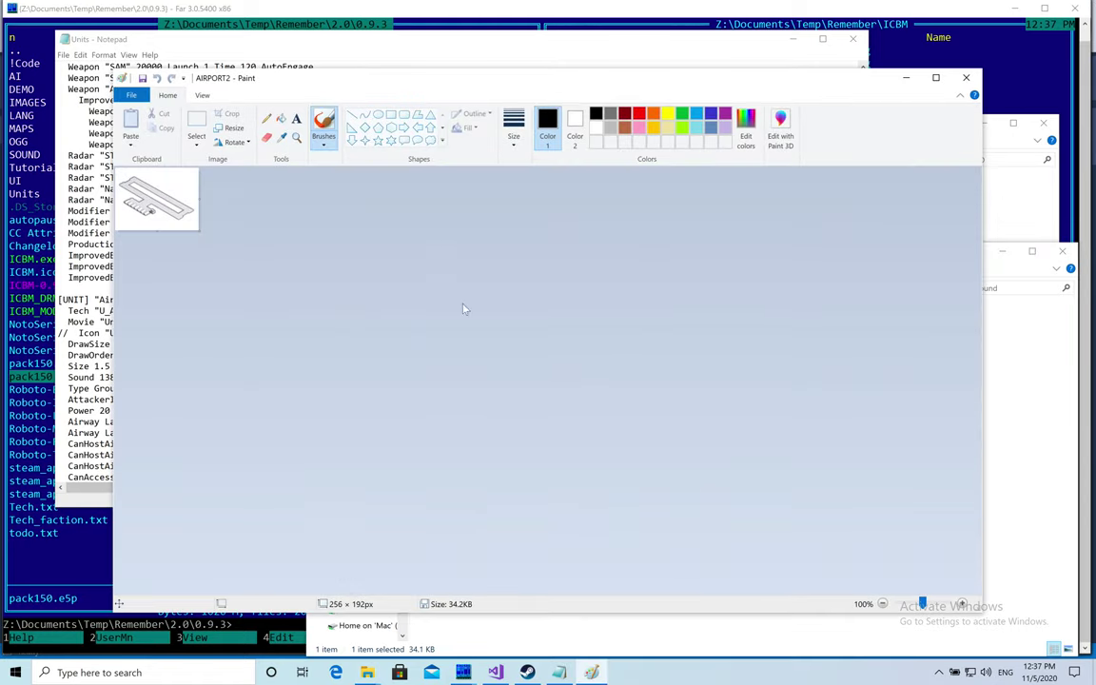
{"action": "left_click", "coordinate": [323, 138]}
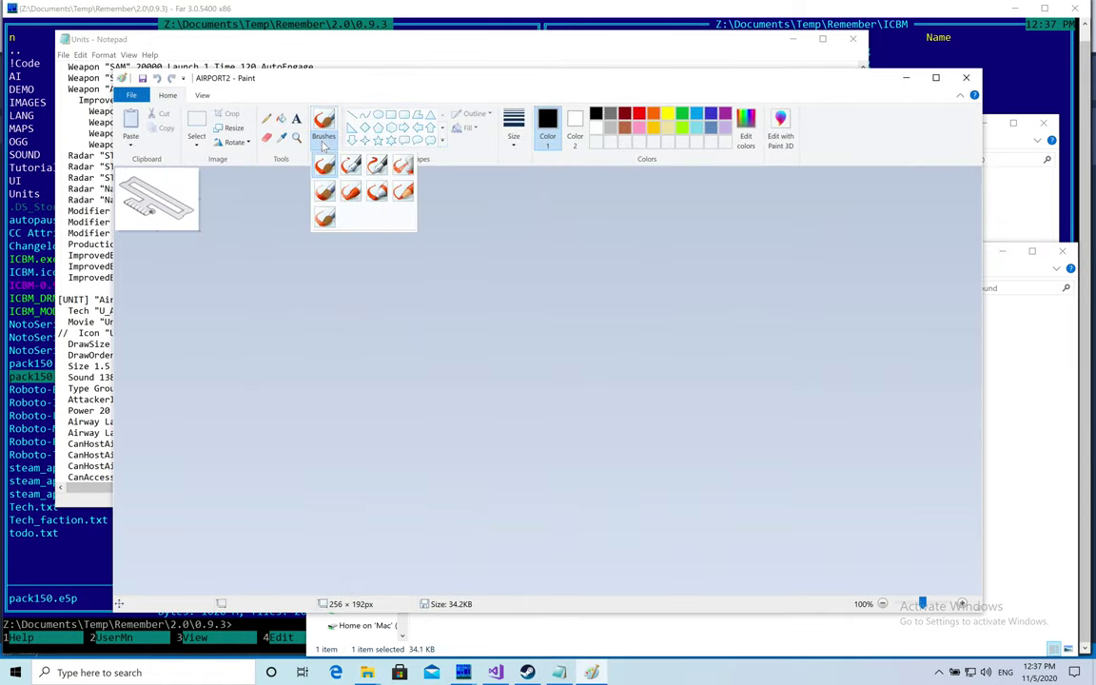
{"action": "left_click", "coordinate": [350, 190]}
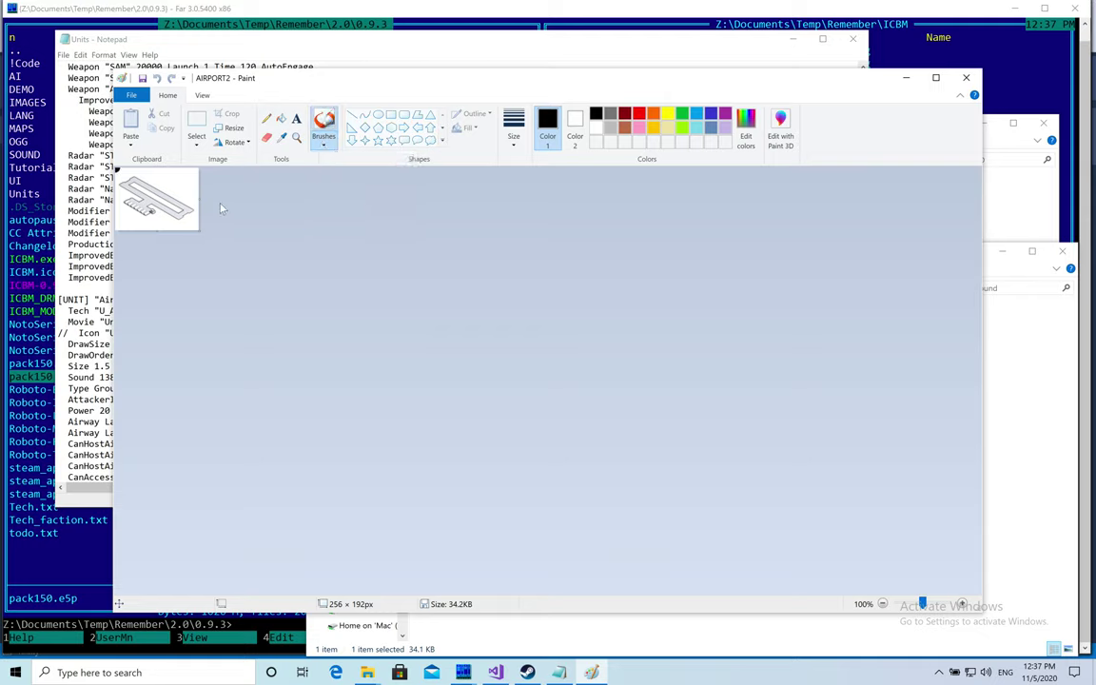
{"action": "mouse_move", "coordinate": [148, 197]}
{"action": "left_mouse_down"}
{"action": "mouse_move", "coordinate": [143, 181]}
{"action": "mouse_move", "coordinate": [125, 181]}
{"action": "mouse_move", "coordinate": [138, 176]}
{"action": "mouse_move", "coordinate": [154, 204]}
{"action": "left_mouse_up"}
{"action": "left_click", "coordinate": [189, 209]}
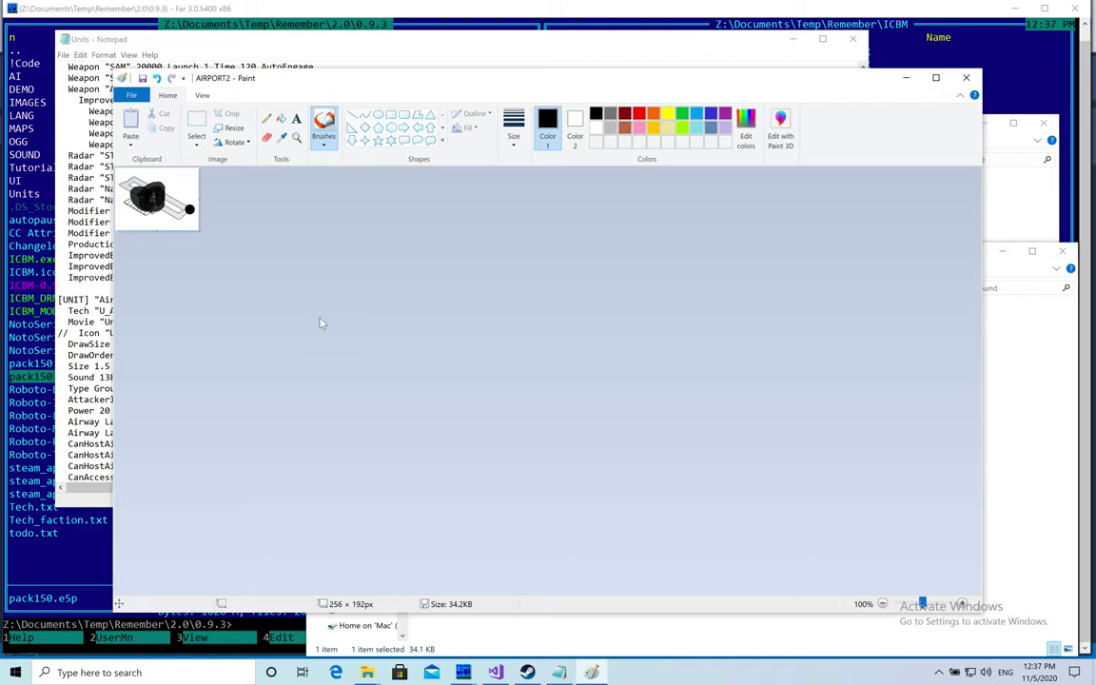
{"action": "key", "text": "ctrl+z"}
Step: Close Paint, then open the edited AIRPORT2 image from the Ground folder to check it and close the preview
{"action": "left_click", "coordinate": [965, 77]}
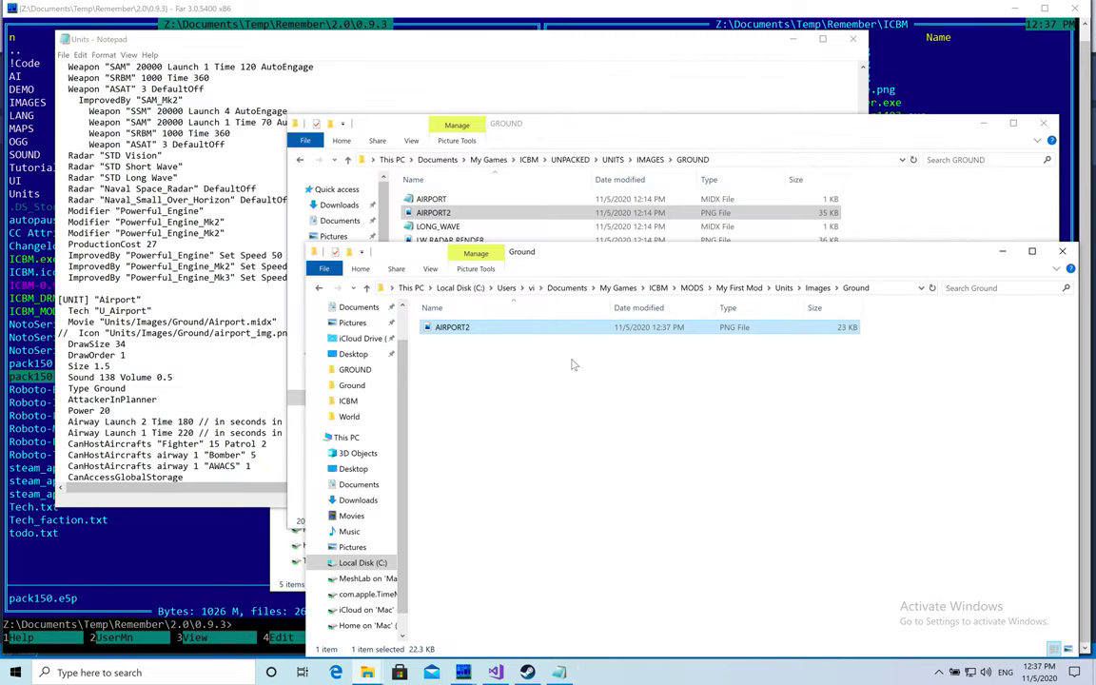
{"action": "double_click", "coordinate": [548, 328]}
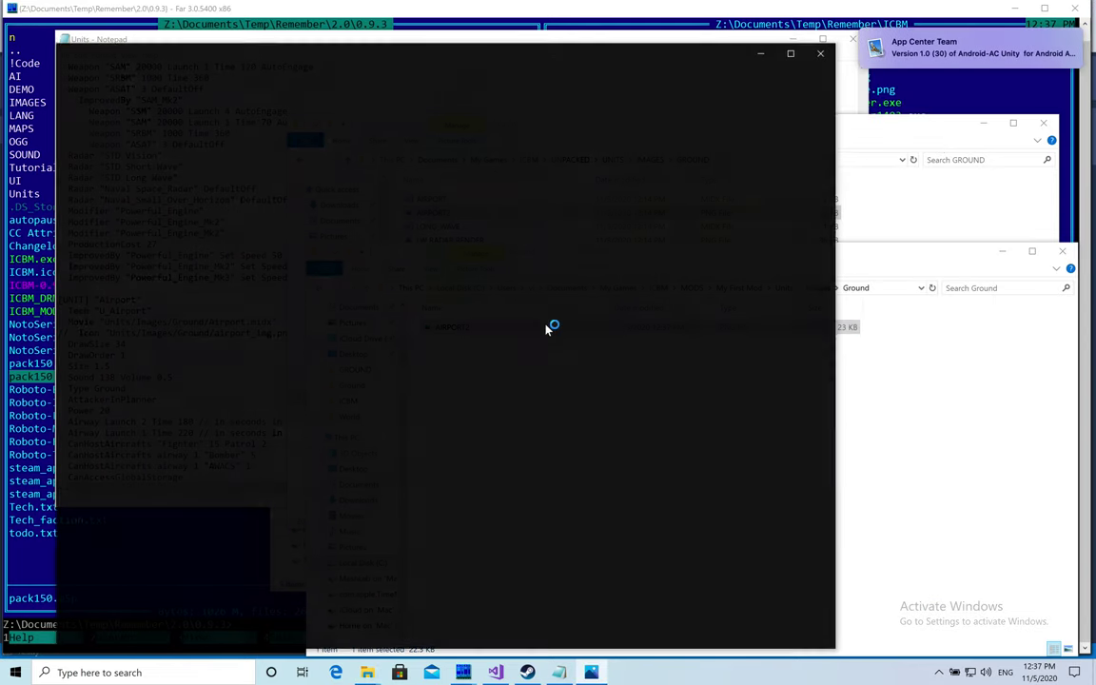
{"action": "key", "text": "alt+F4"}
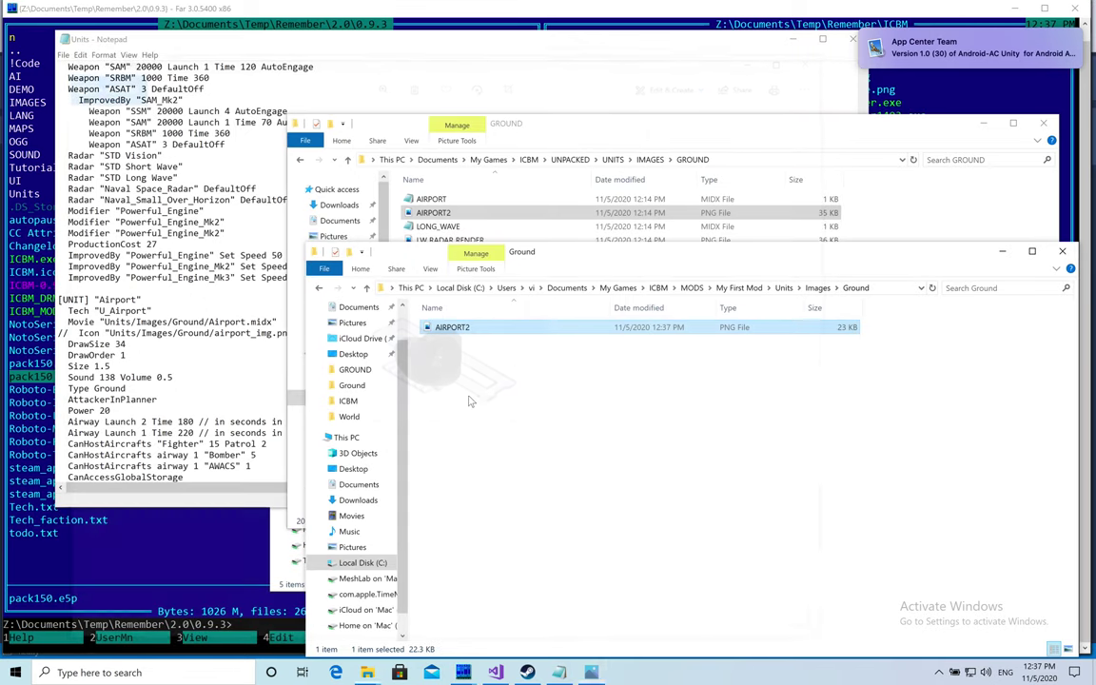
{"action": "left_click", "coordinate": [534, 426]}
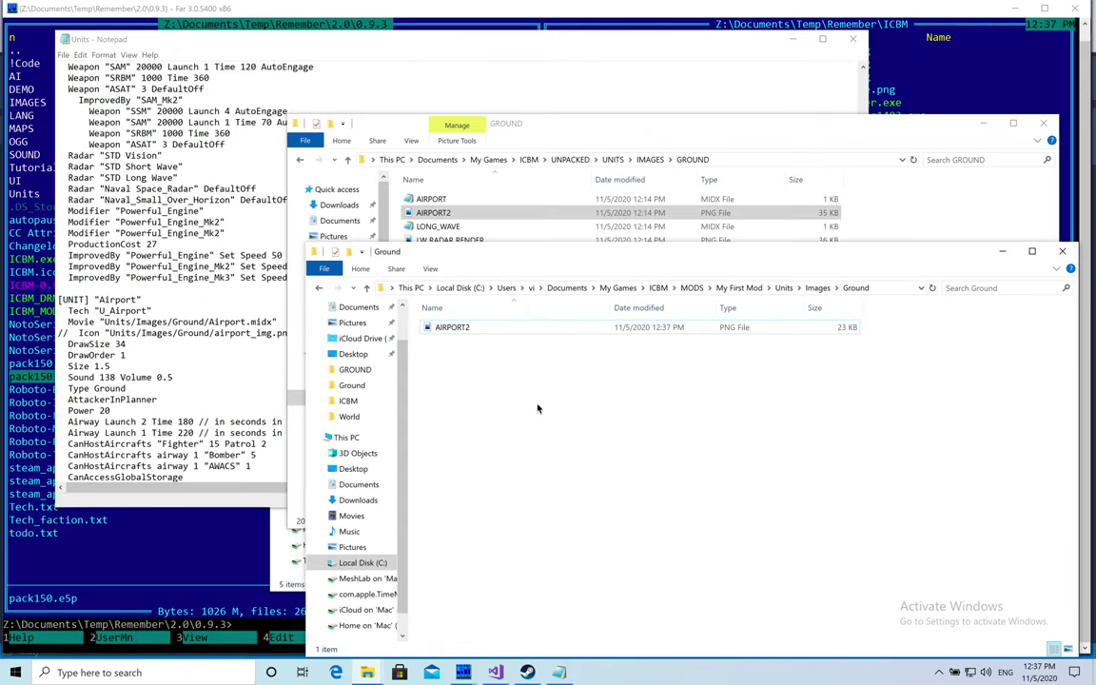
Step: Launch ICBM from the Steam library and its launcher, then open the NEW GAME setup screen
{"action": "left_click", "coordinate": [527, 659]}
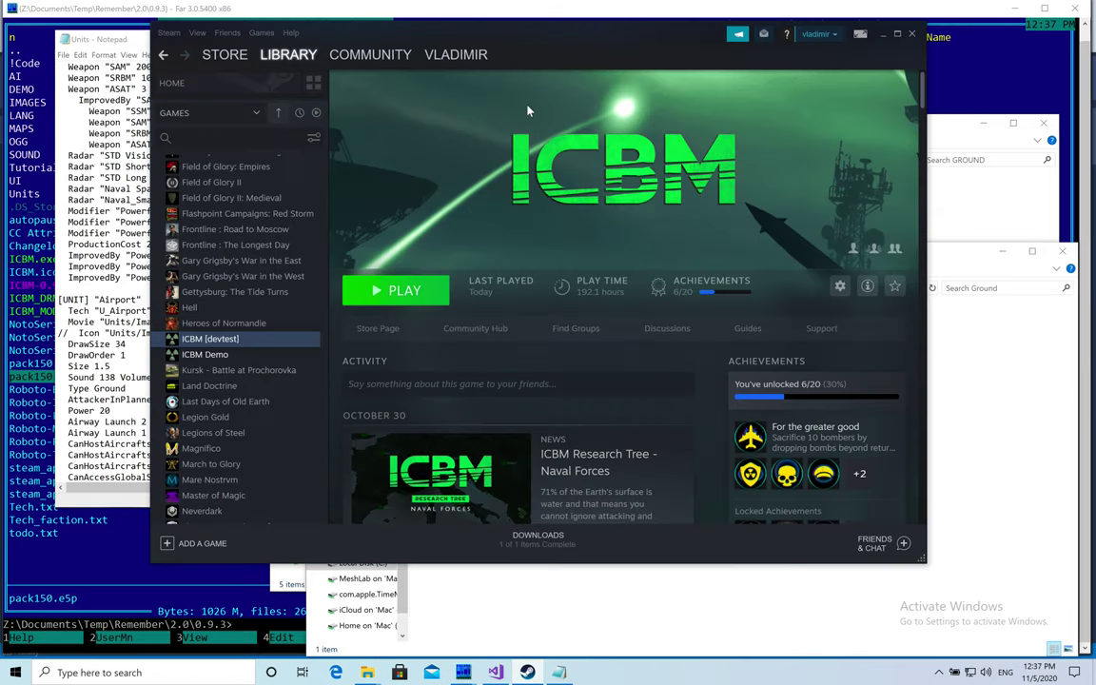
{"action": "left_click", "coordinate": [410, 281]}
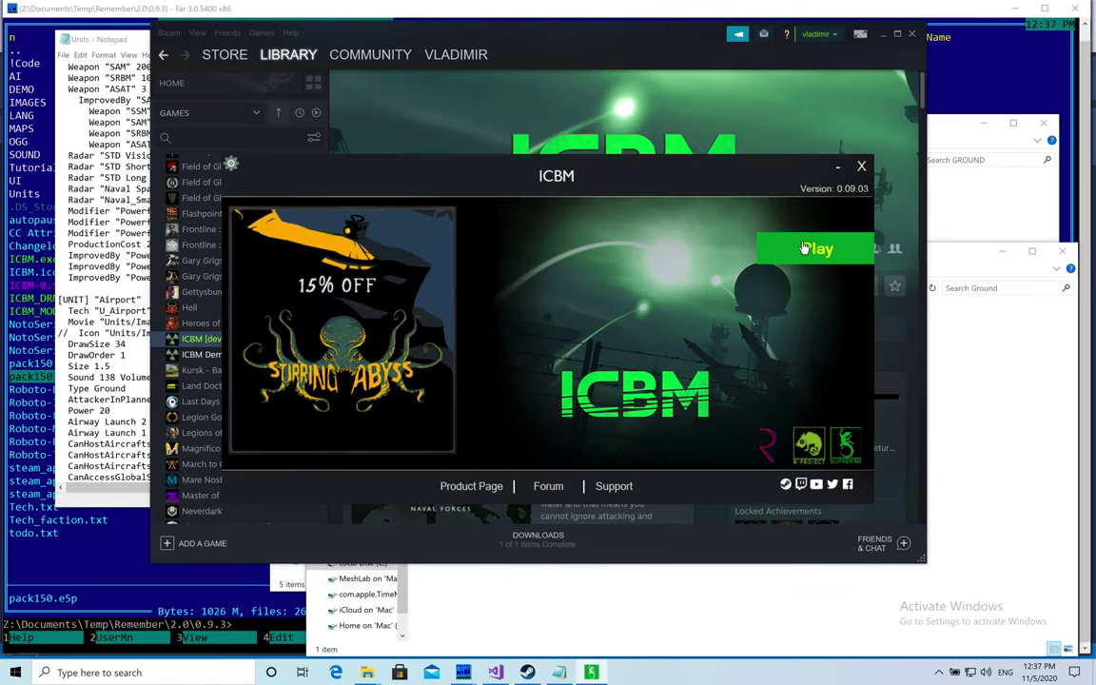
{"action": "left_click", "coordinate": [804, 247]}
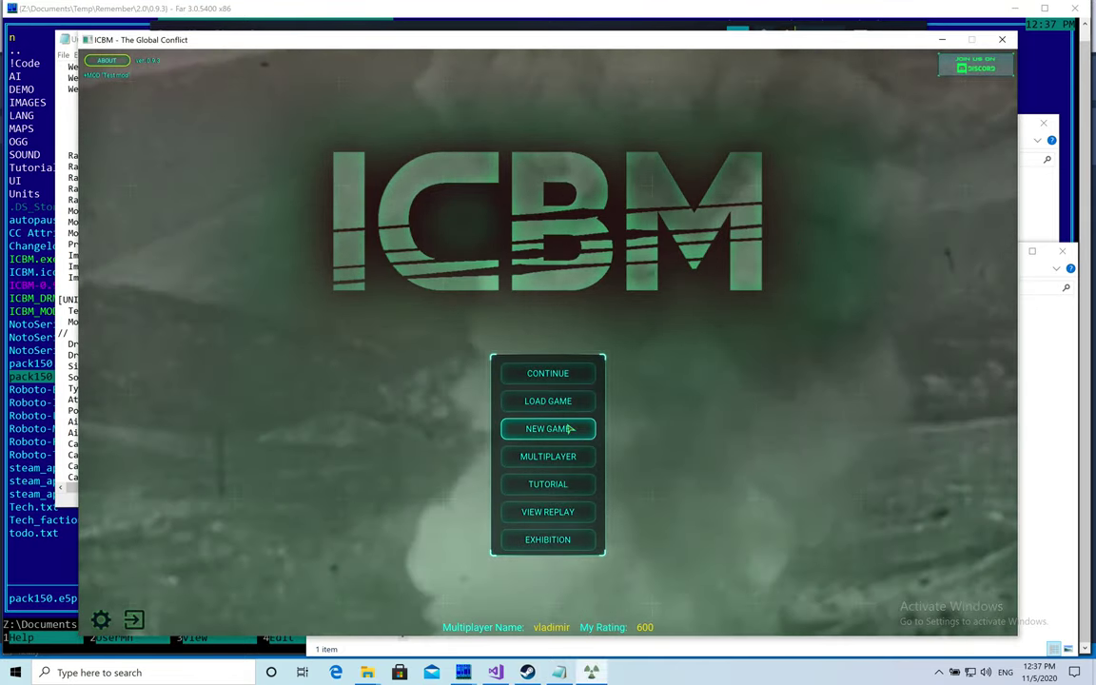
{"action": "left_click", "coordinate": [571, 429]}
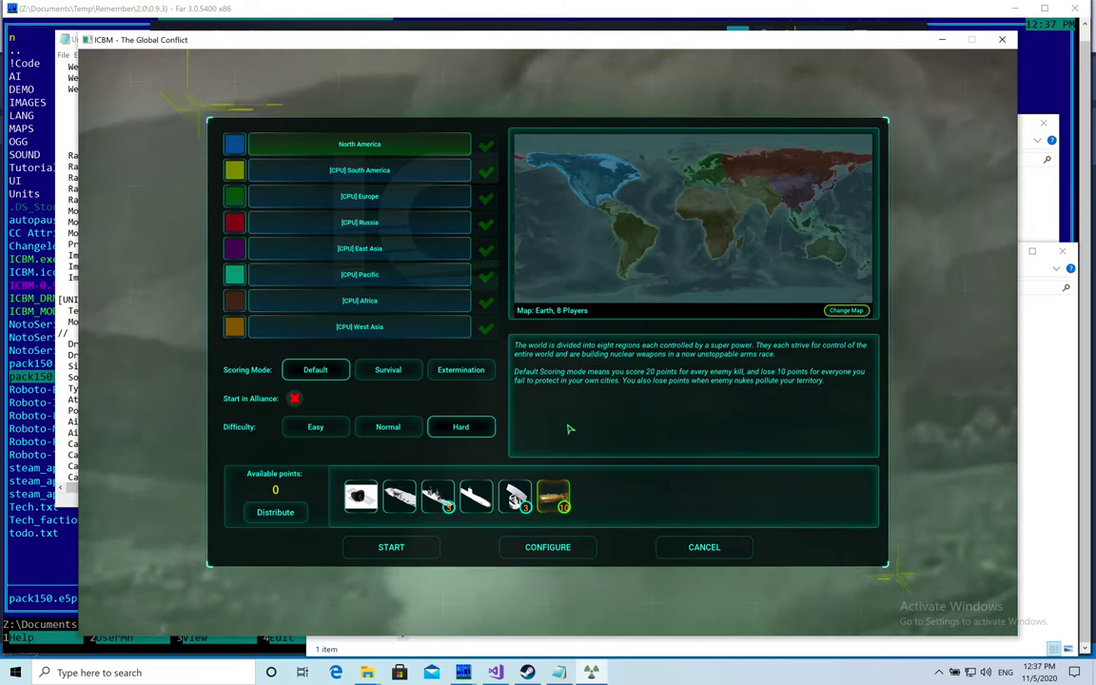